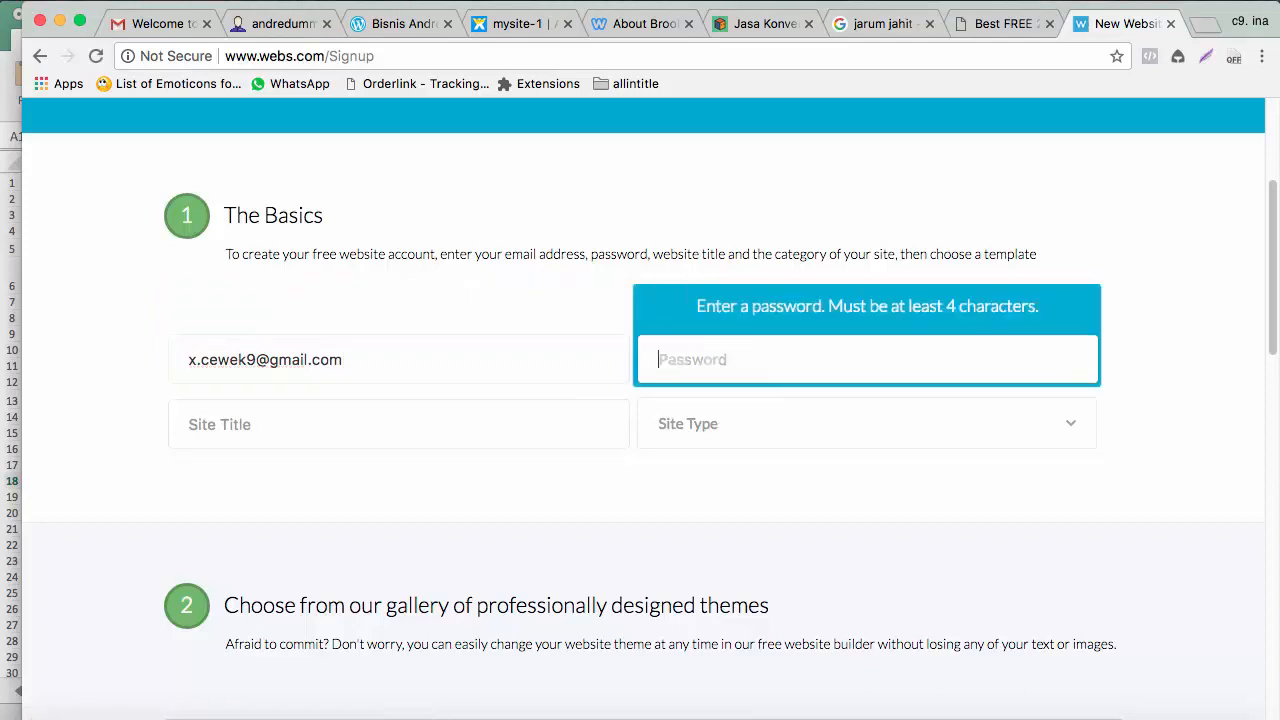
Fill in the sign-up basics with the account password, the site title "Jasa Konveksi Tasikmalaya" and the site type Business
text(•)
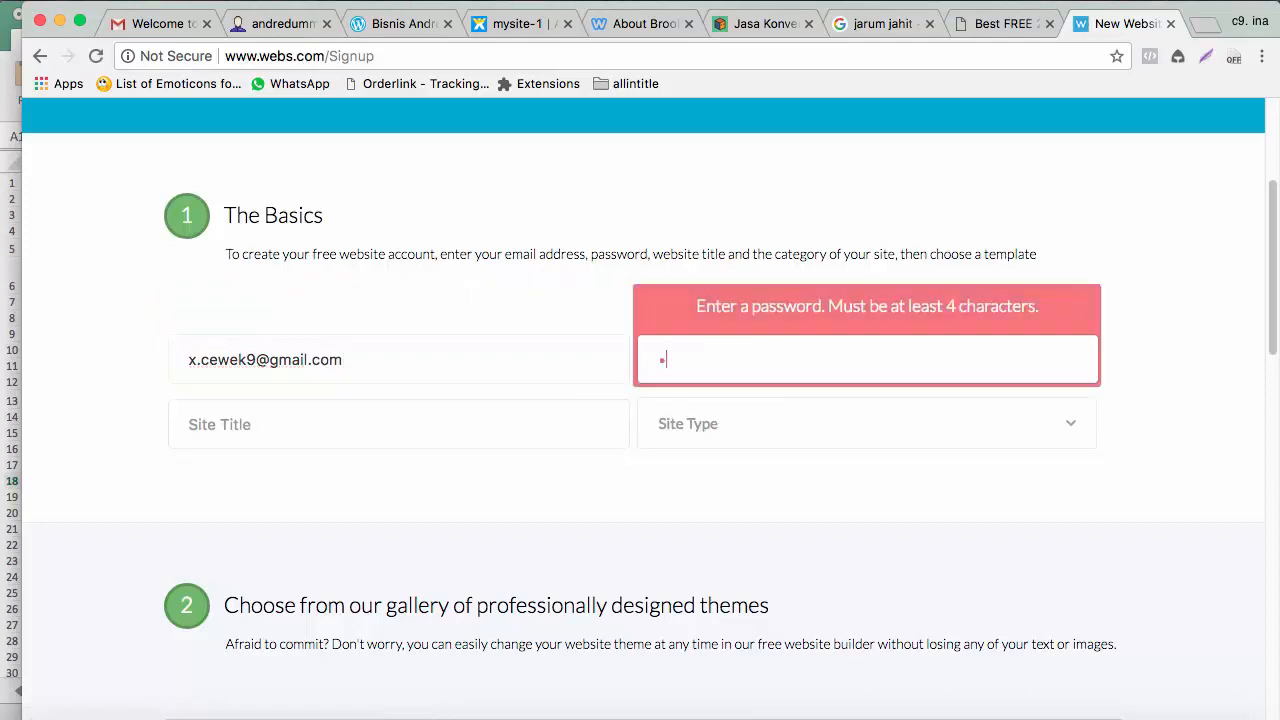
text(•••••)
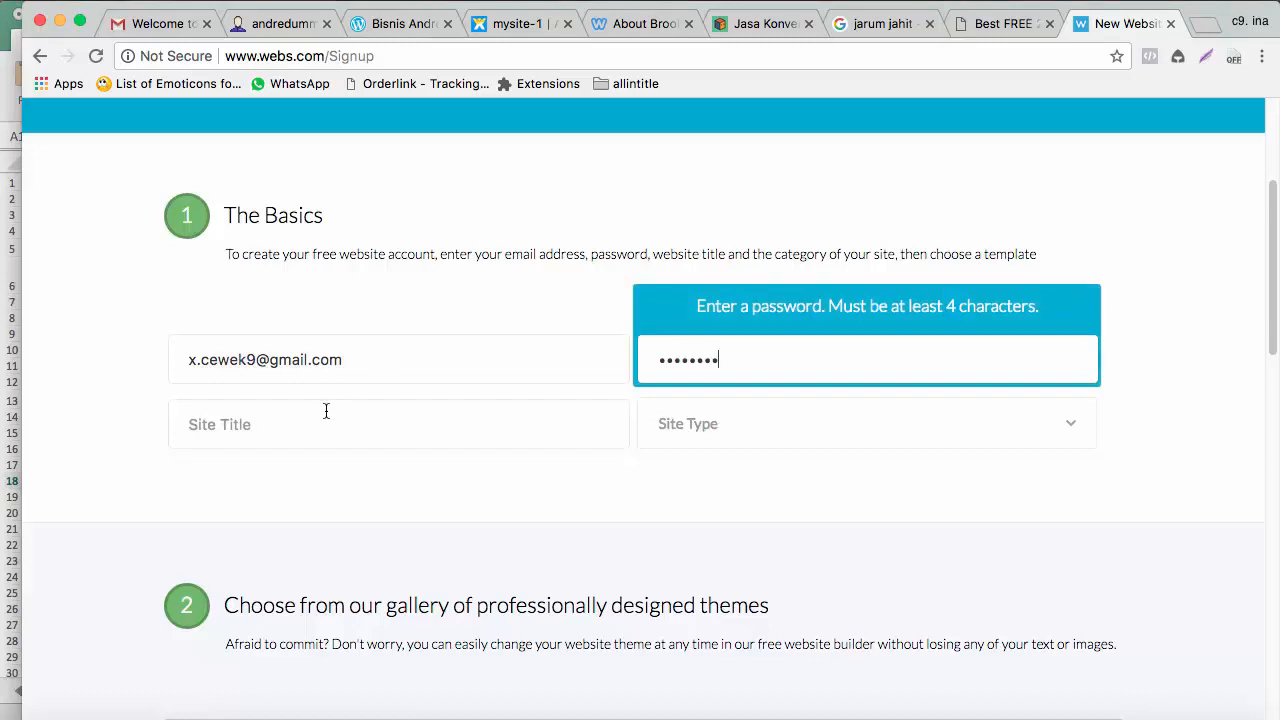
click(324, 414)
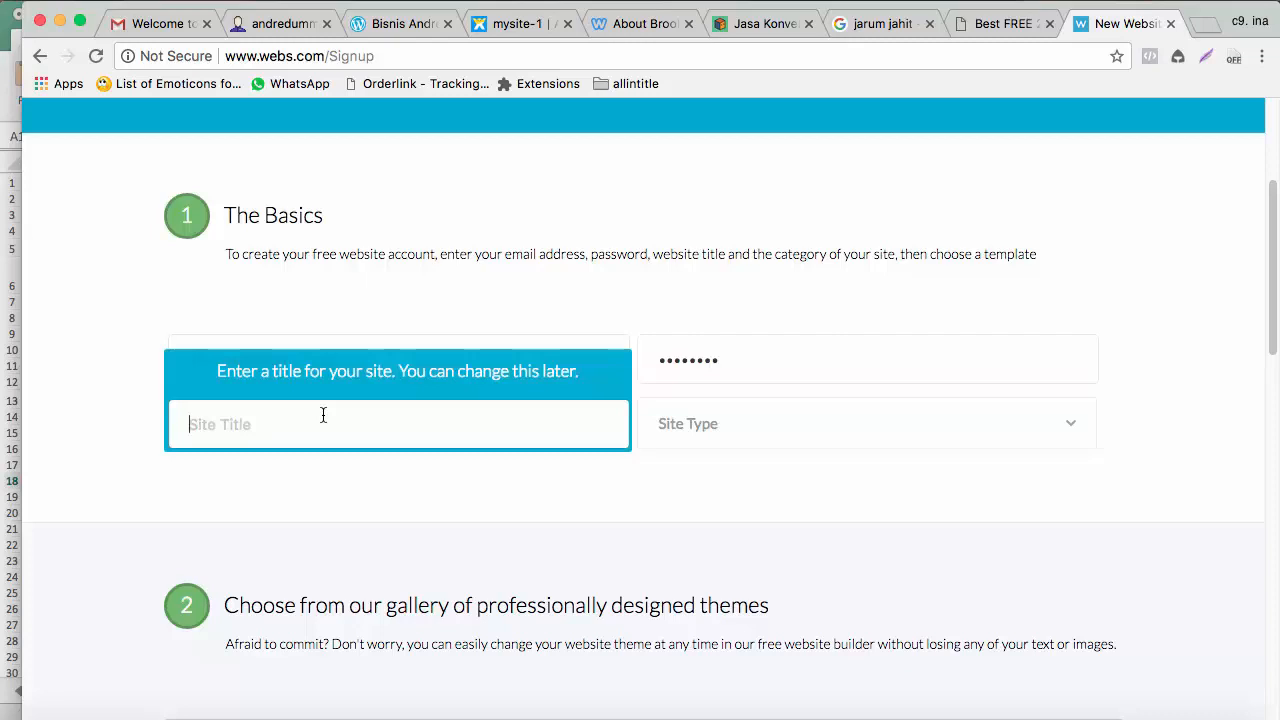
text(Jasa Konveksi Tasikmalaya)
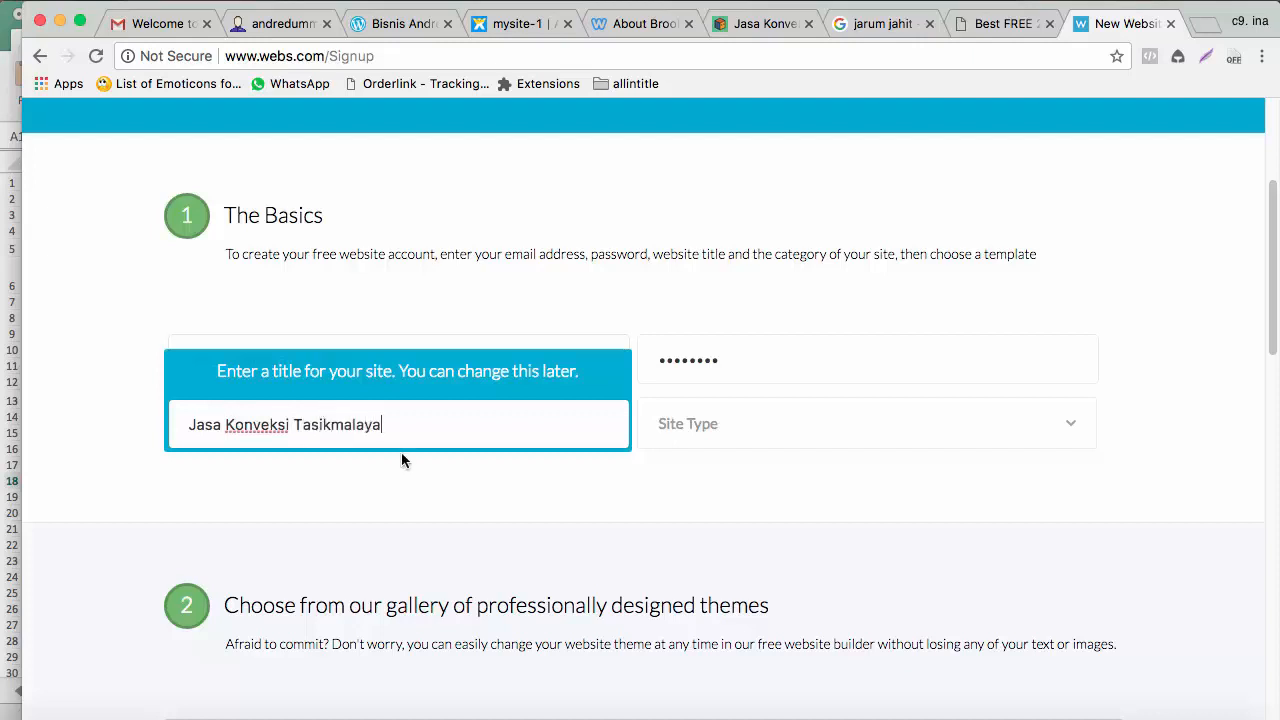
drag(400, 428, 177, 420)
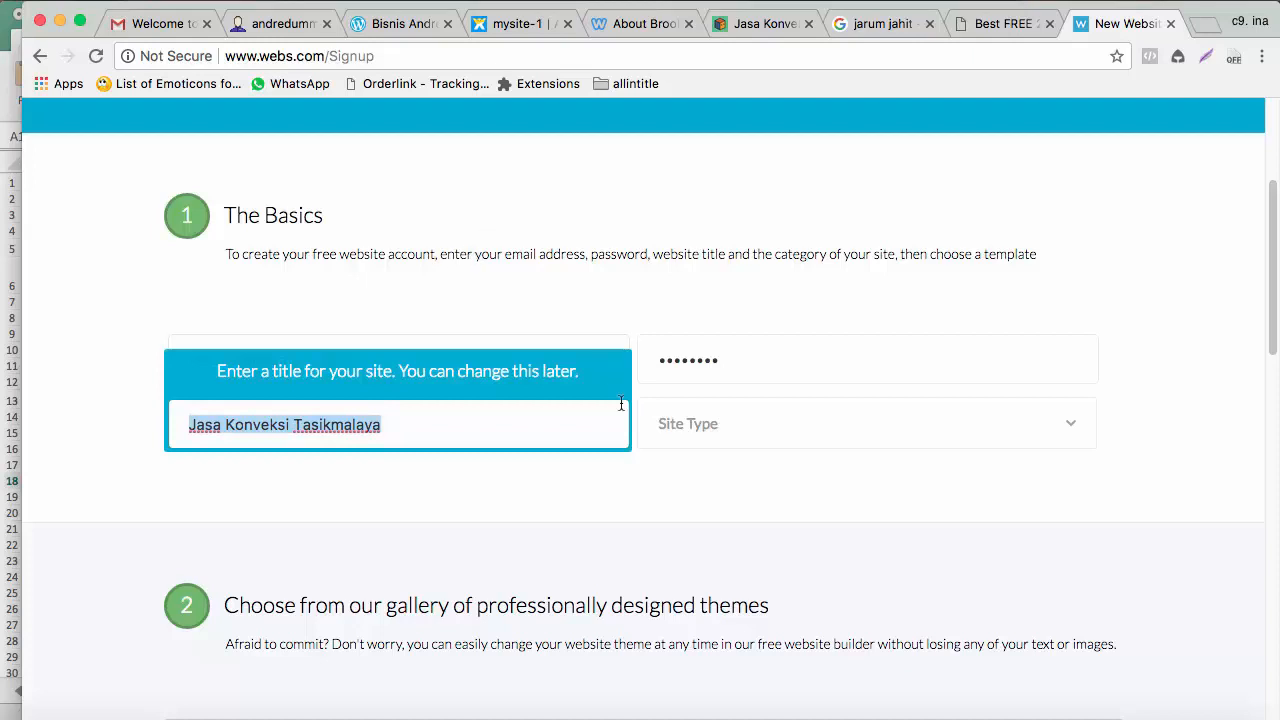
click(743, 449)
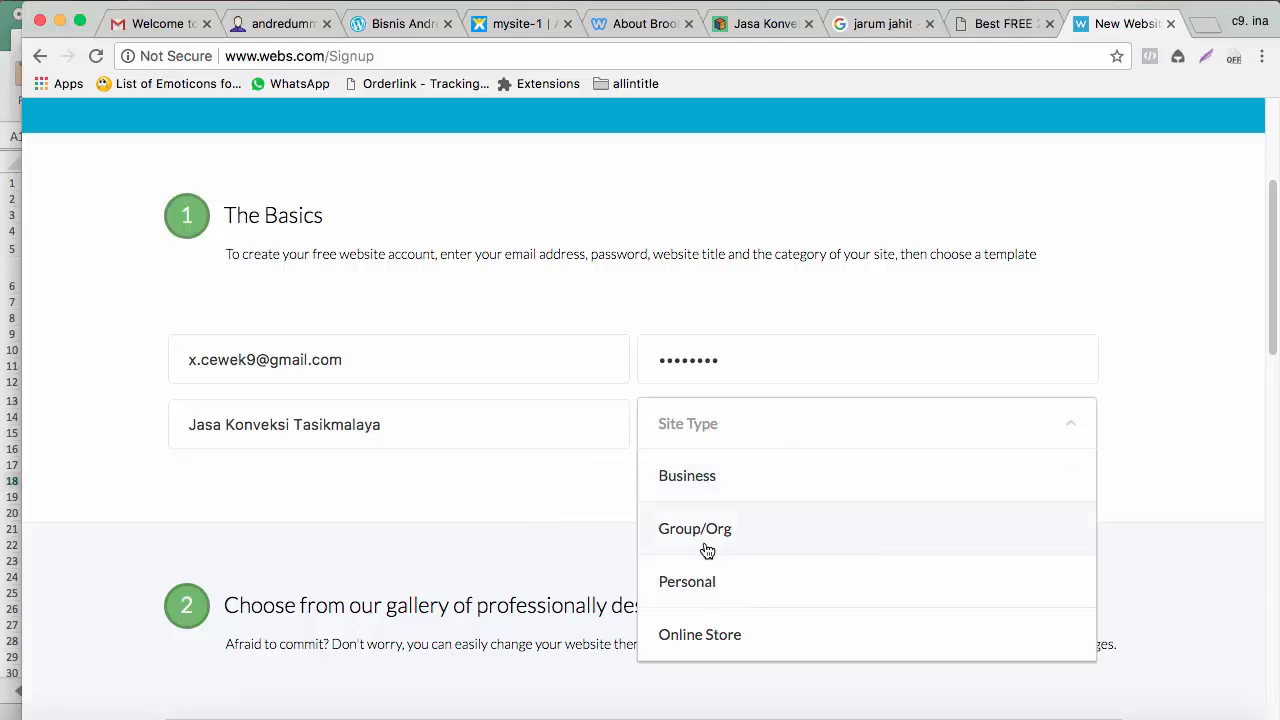
click(713, 482)
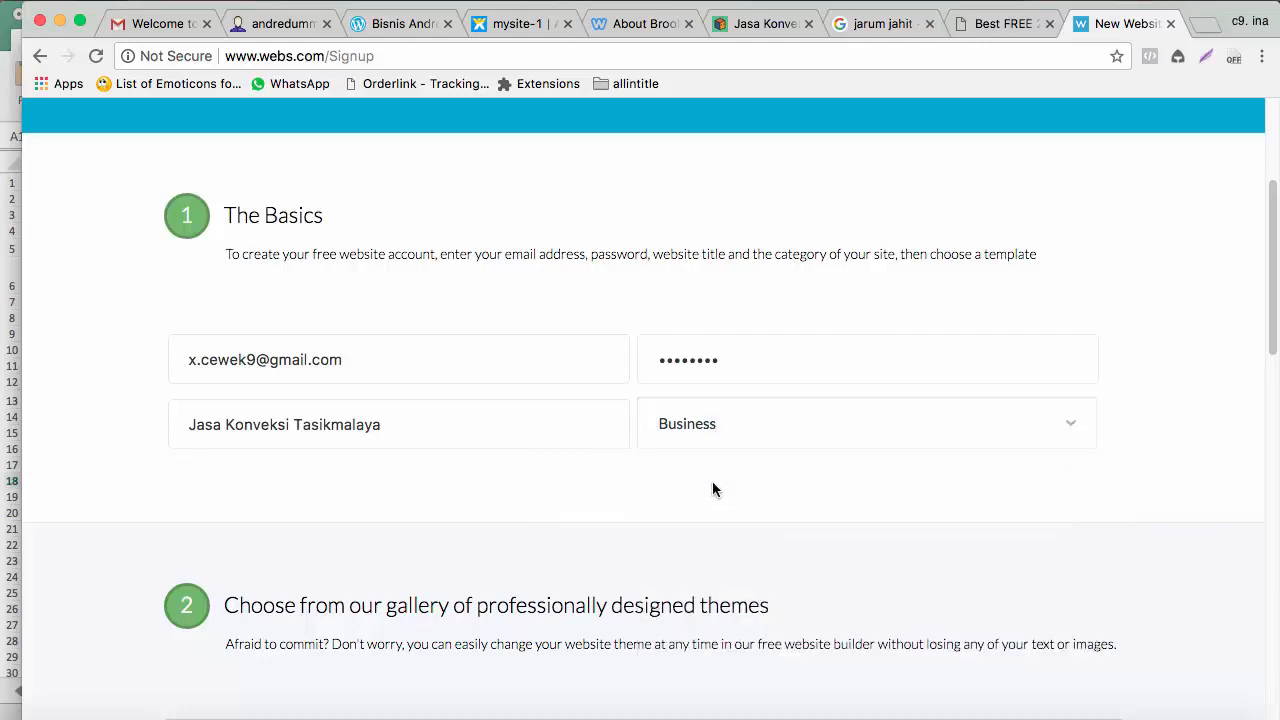
Browse the theme gallery and choose the Classy theme for the website
scroll(548, 490, down, 7)
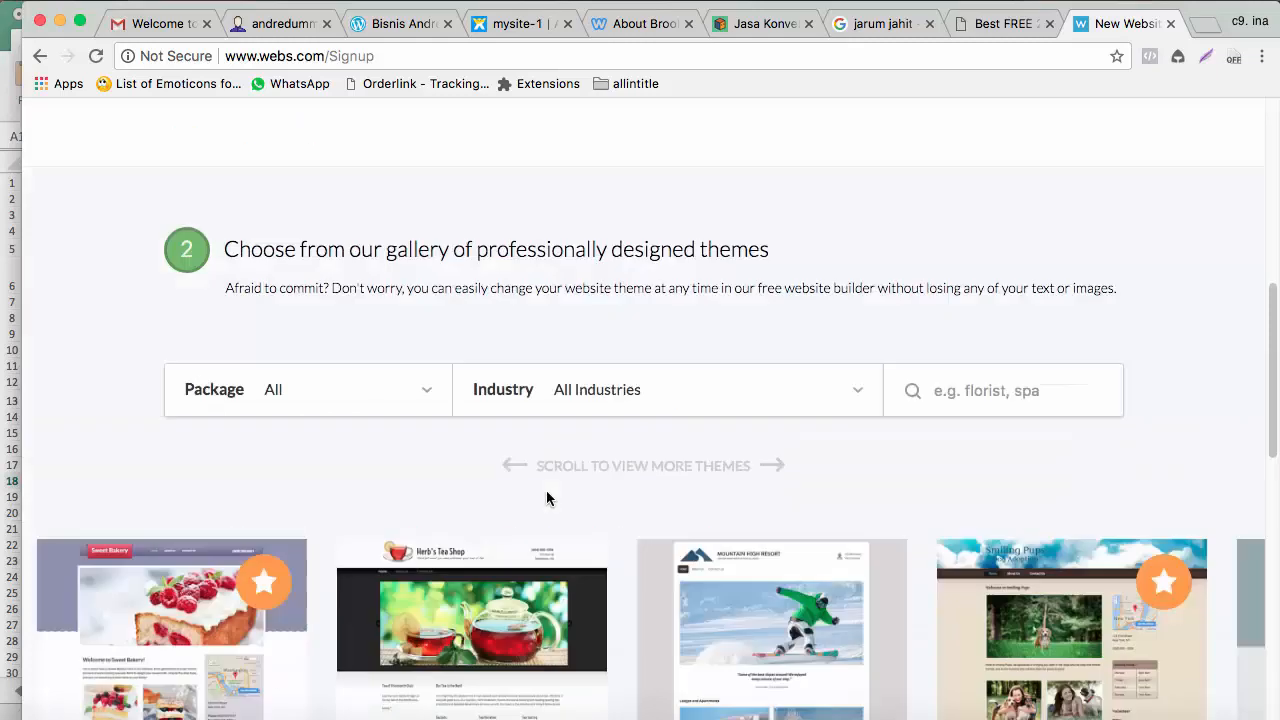
scroll(548, 490, up, 3)
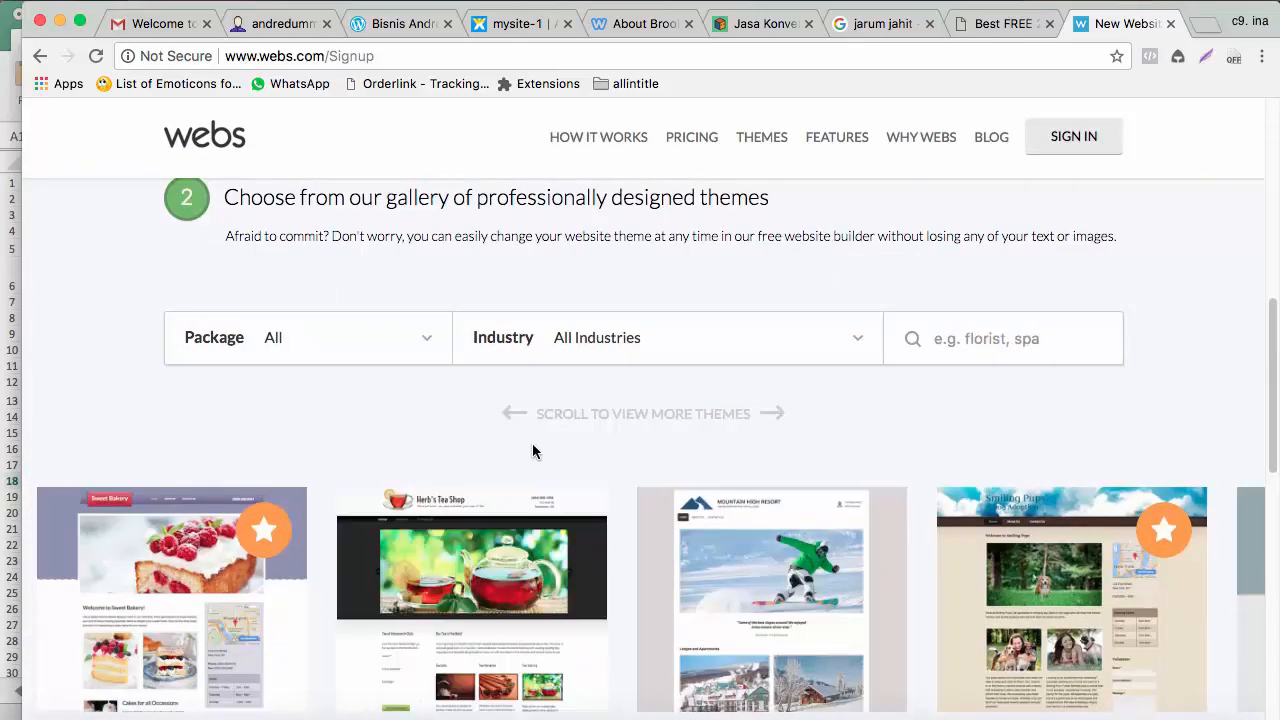
scroll(450, 355, up, 1)
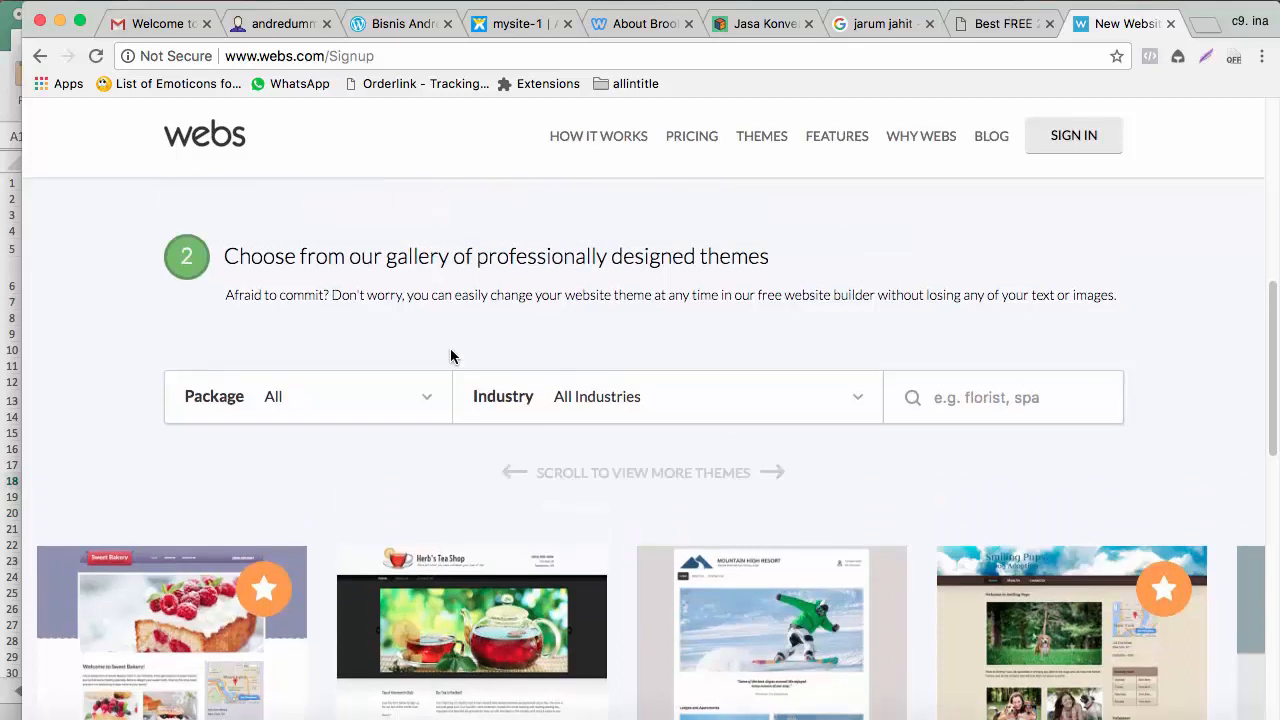
scroll(363, 486, down, 1)
scroll(370, 482, down, 5)
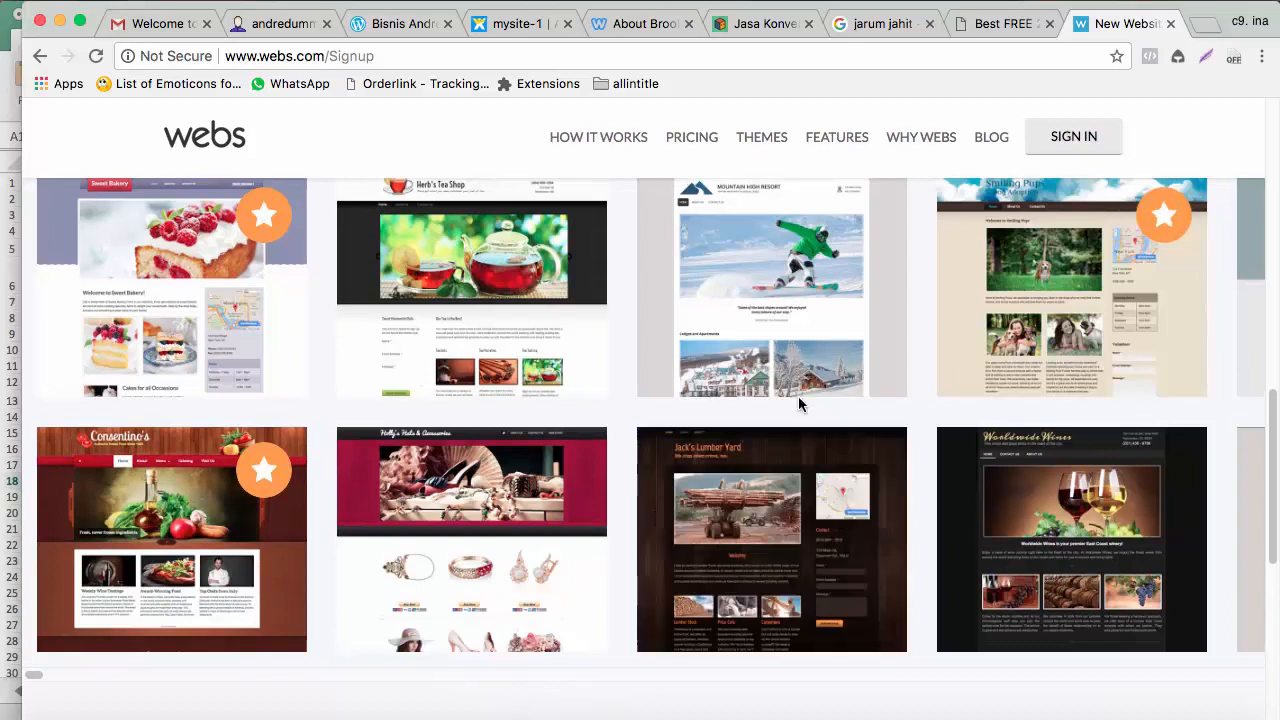
mouse_move(543, 357)
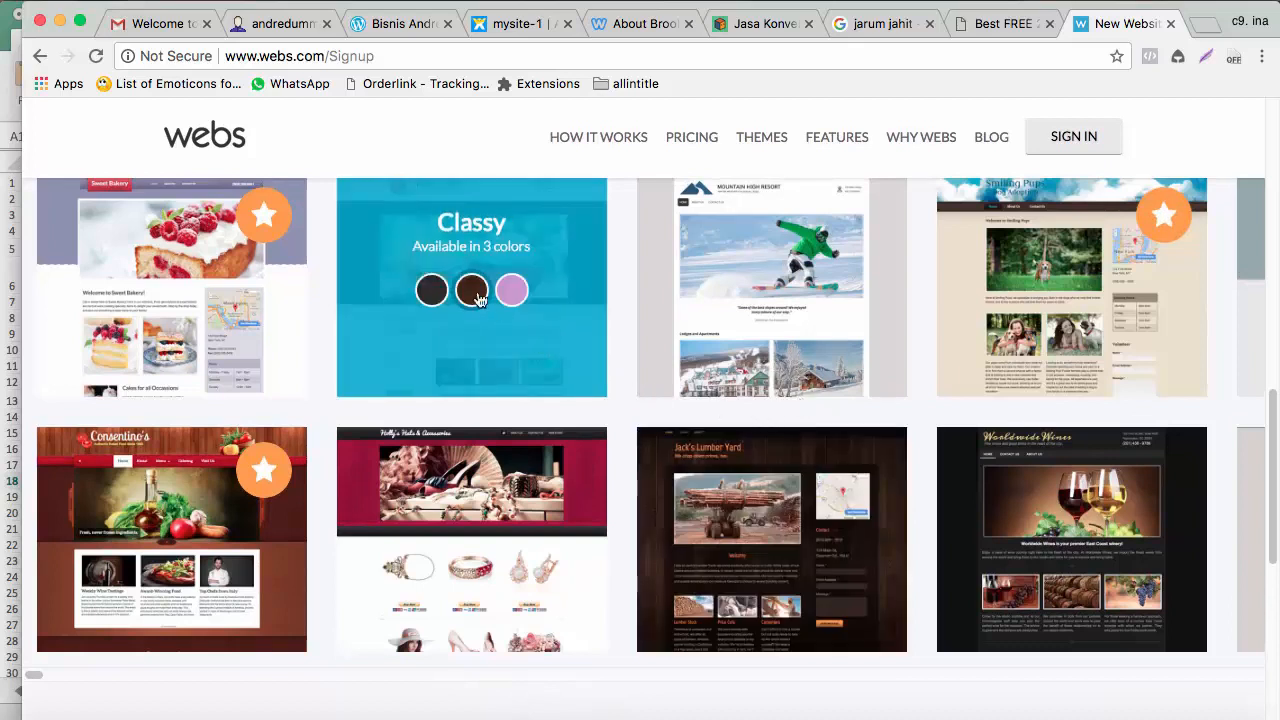
scroll(364, 411, down, 3)
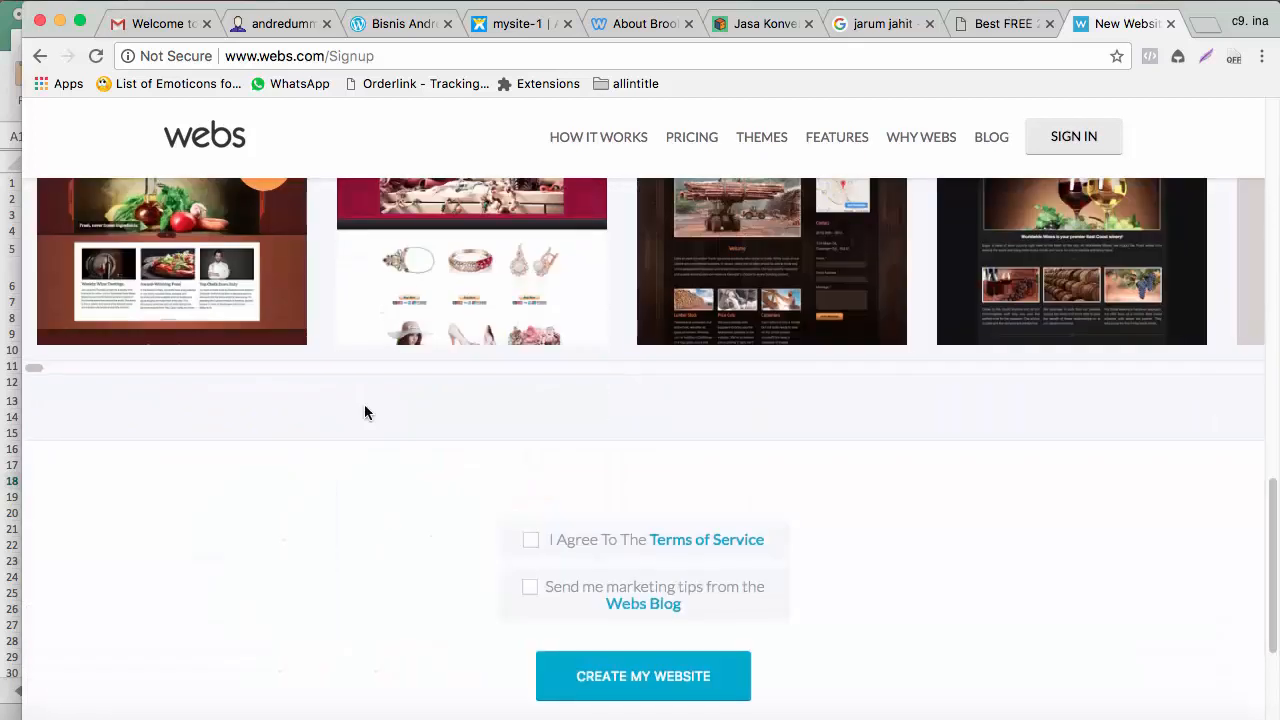
scroll(364, 409, up, 3)
mouse_move(465, 285)
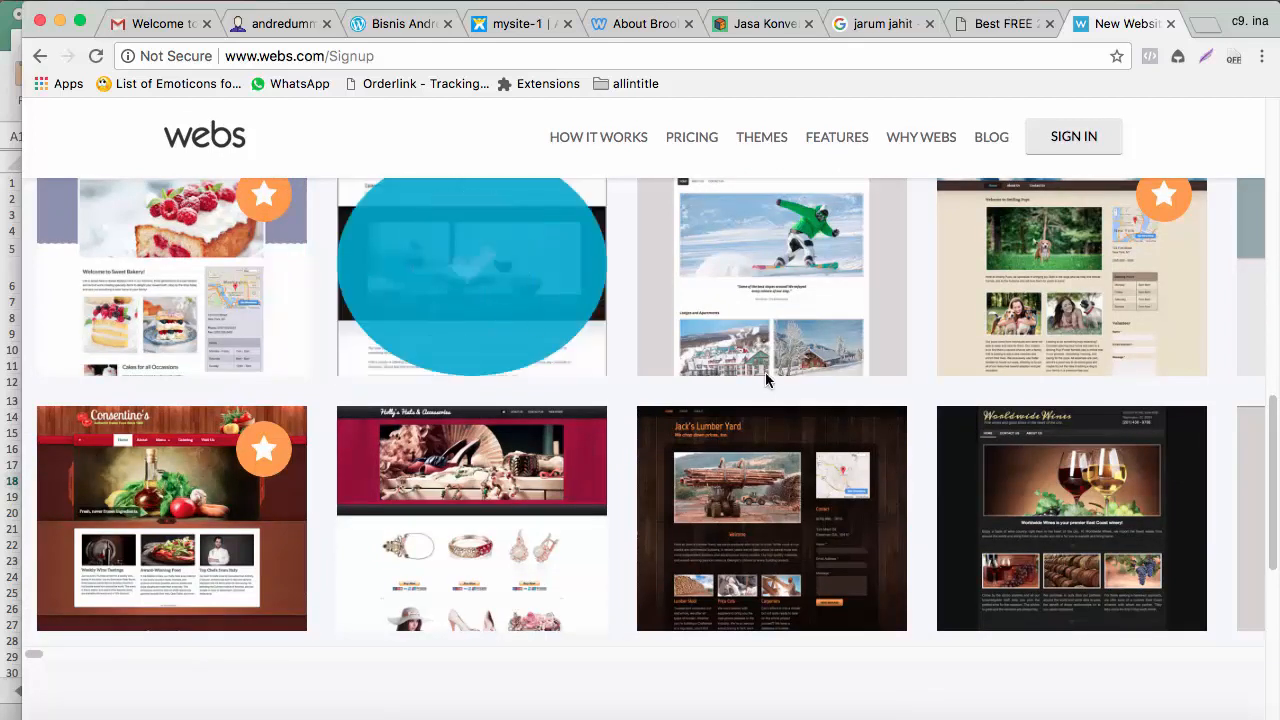
click(514, 295)
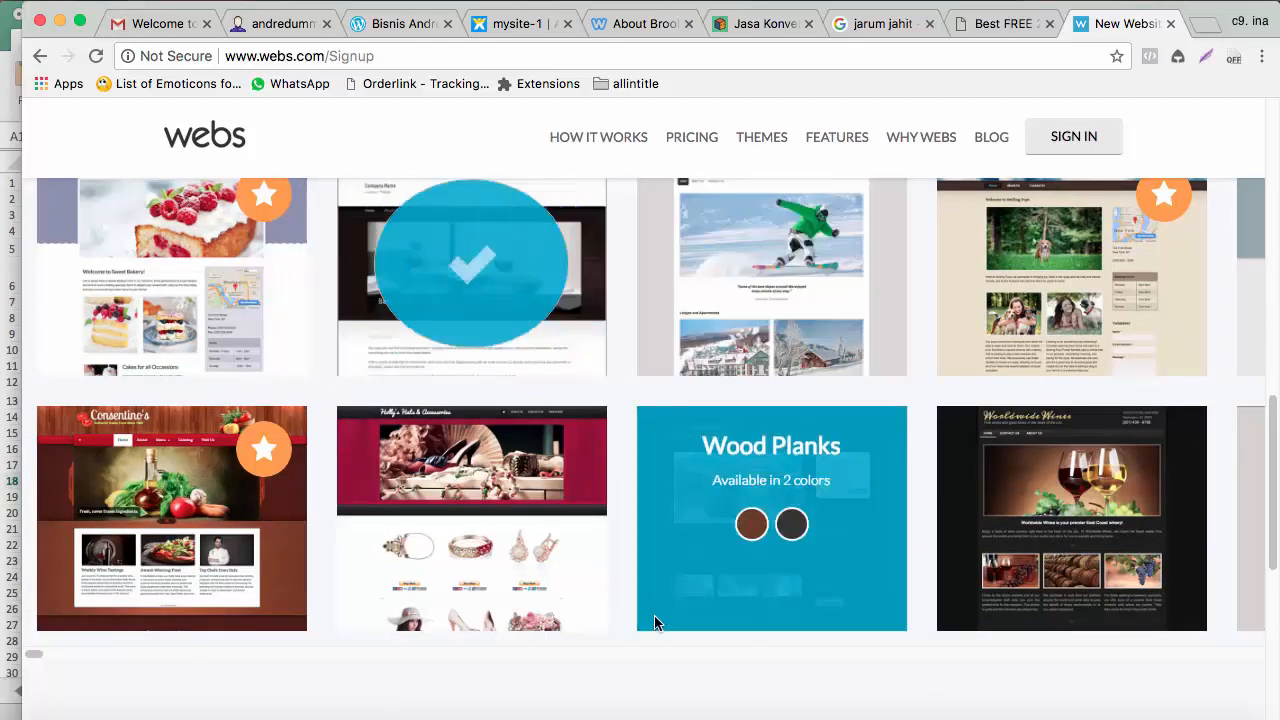
Agree to the Terms of Service, opt in to the Webs Blog marketing tips, and submit the sign-up to create the website
scroll(651, 614, down, 3)
click(527, 494)
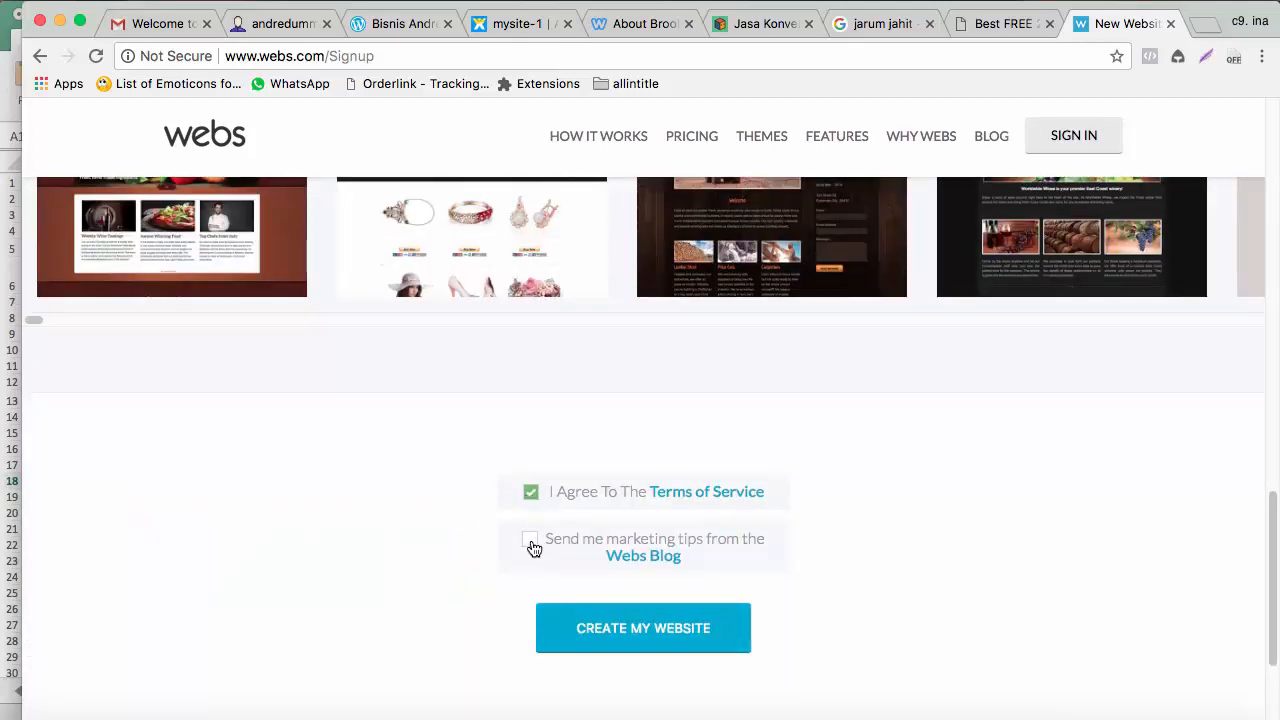
click(531, 546)
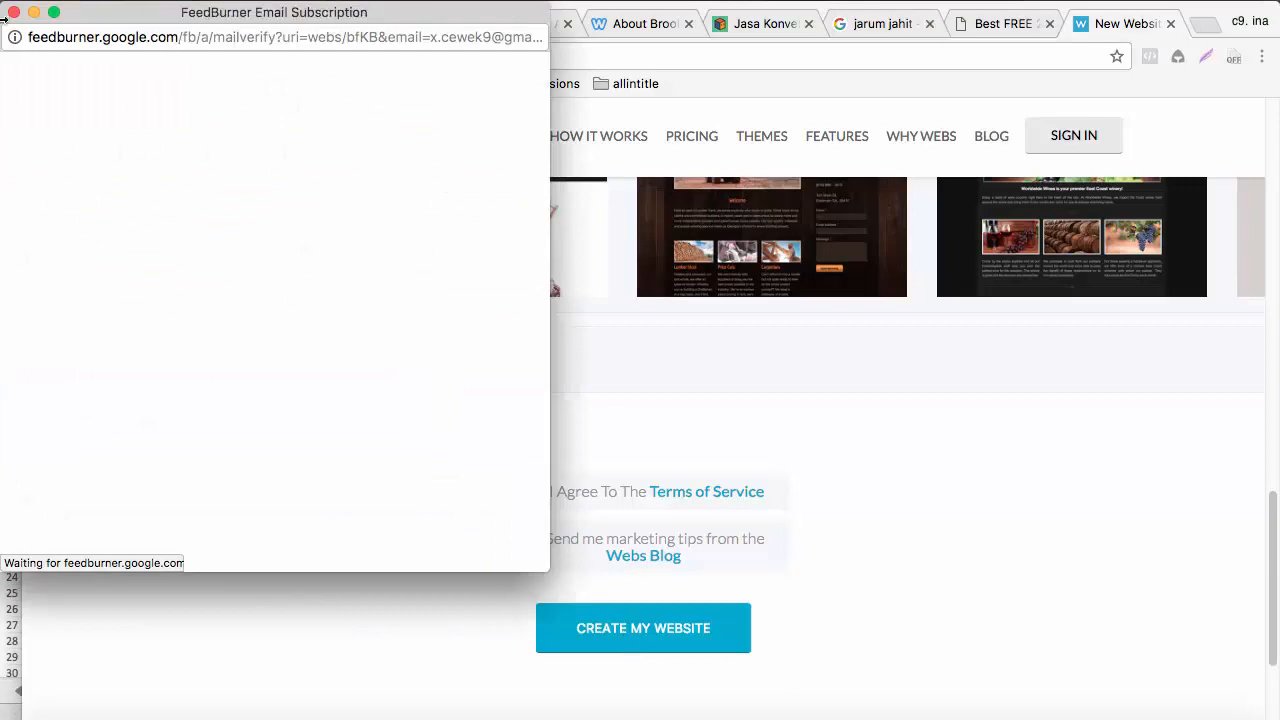
click(13, 17)
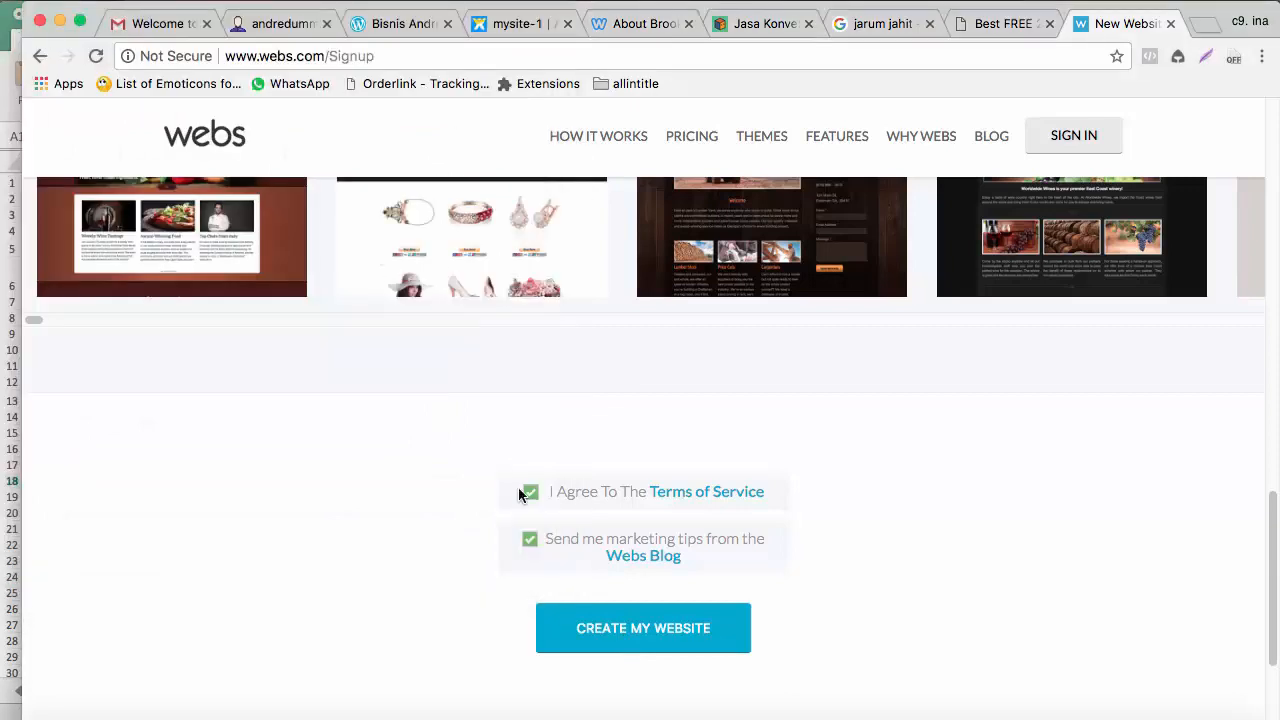
click(595, 643)
scroll(762, 511, up, 7)
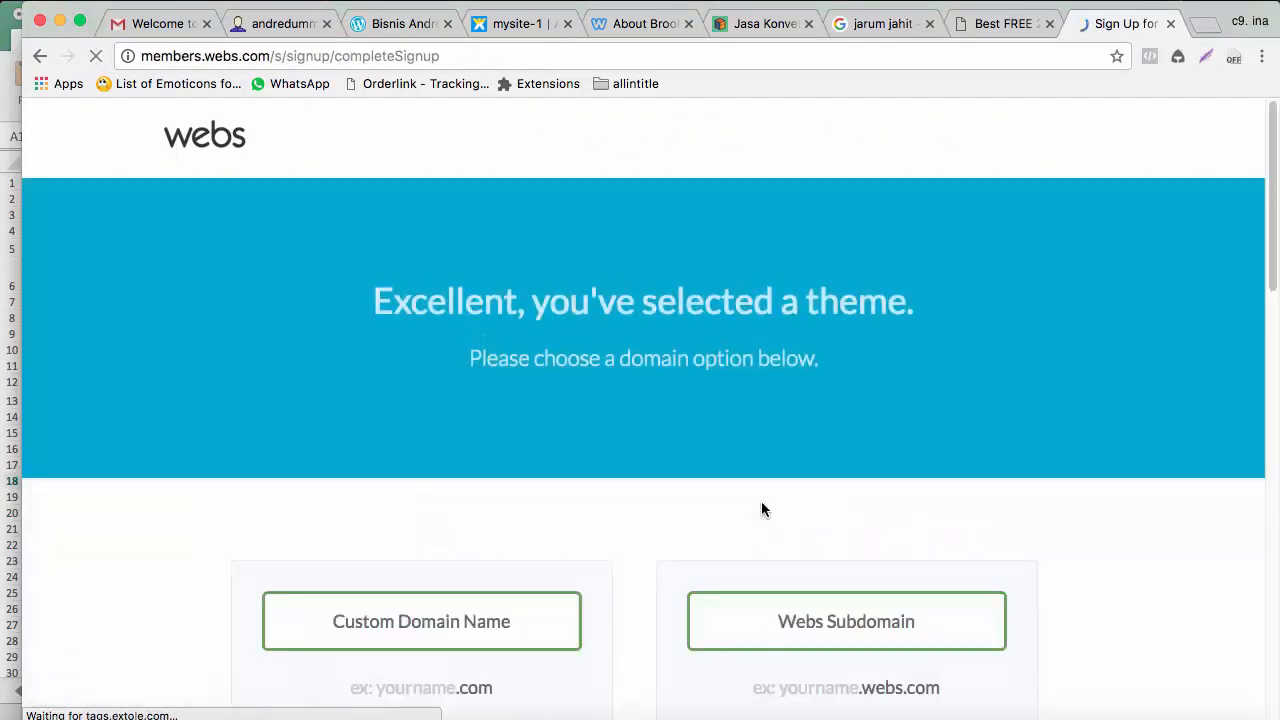
Choose the free Webs Subdomain option and let the browser save the login for this site
scroll(763, 500, down, 4)
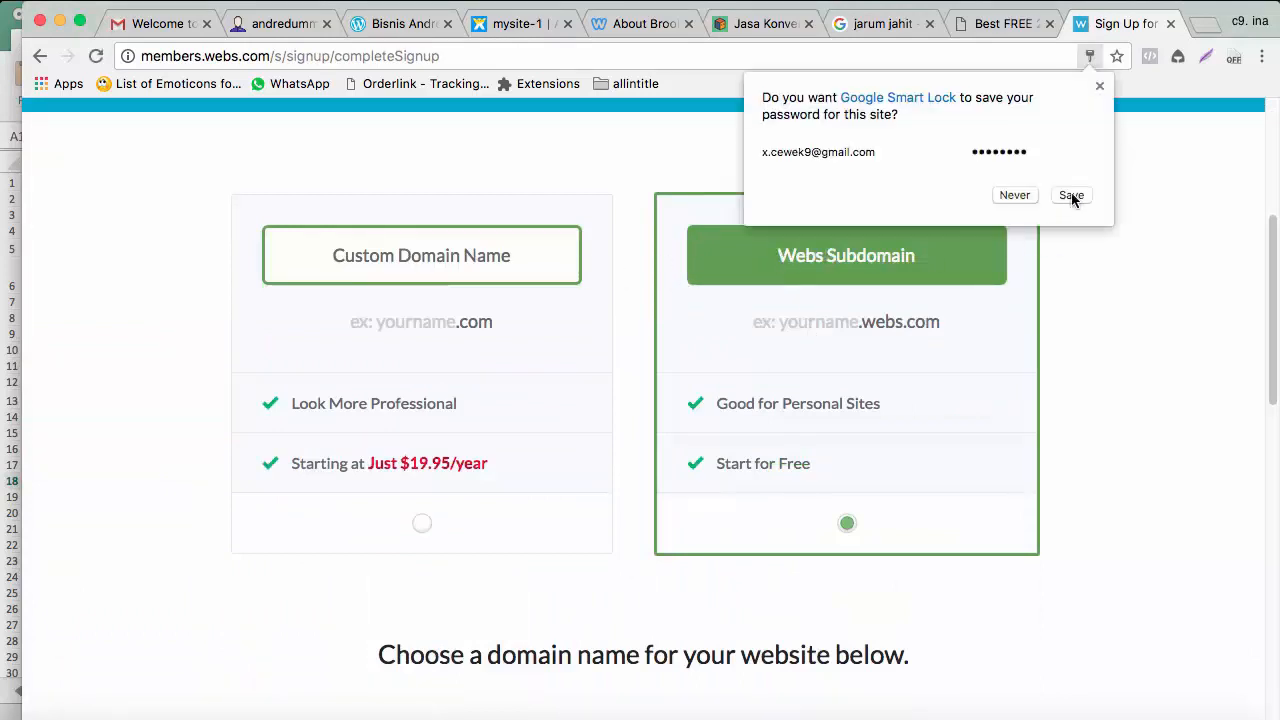
click(1071, 195)
scroll(834, 468, down, 4)
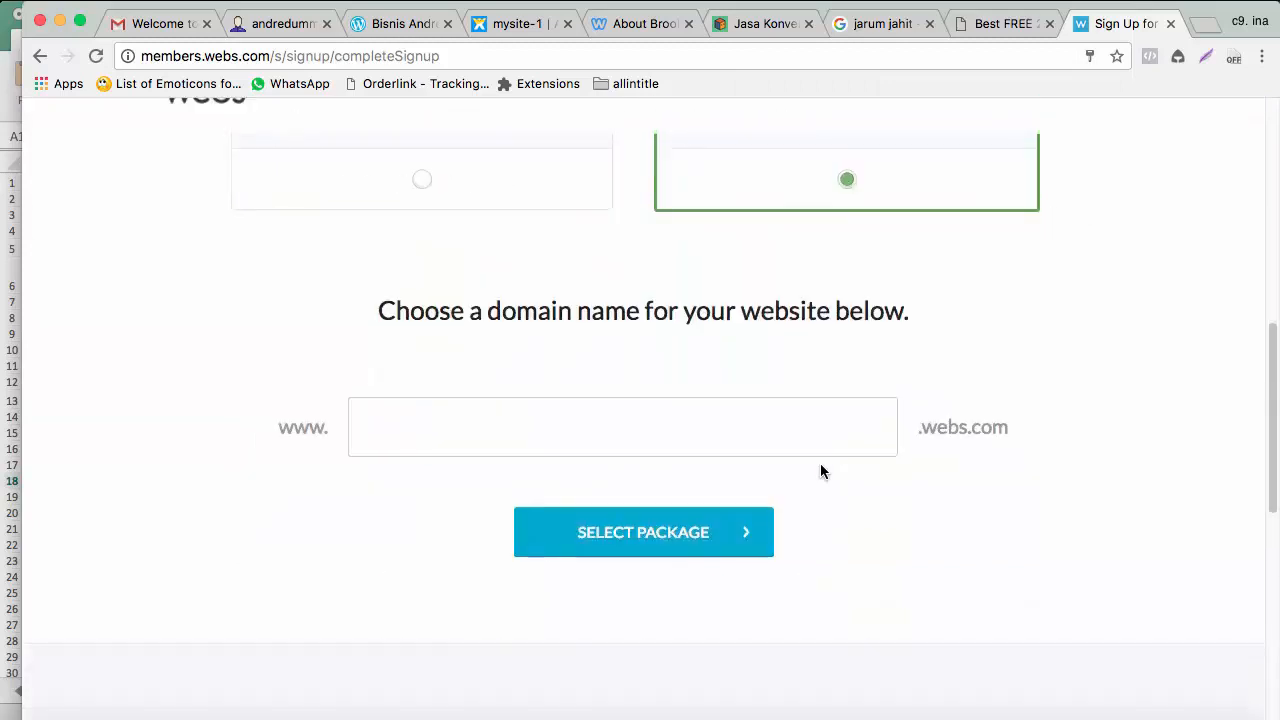
Enter "andrebisnisku" as the website's webs.com subdomain and continue to the package selection
click(560, 466)
text(And)
key(super+a)
text(andrebisn)
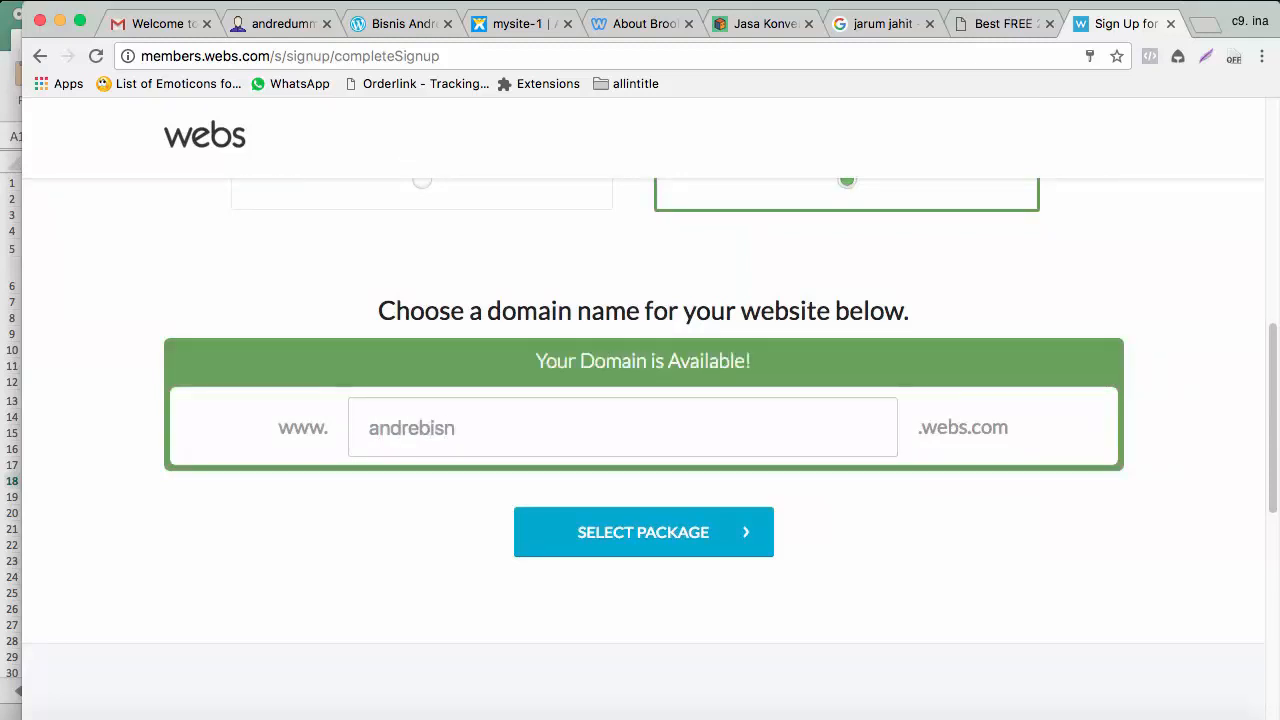
text(isku)
click(615, 530)
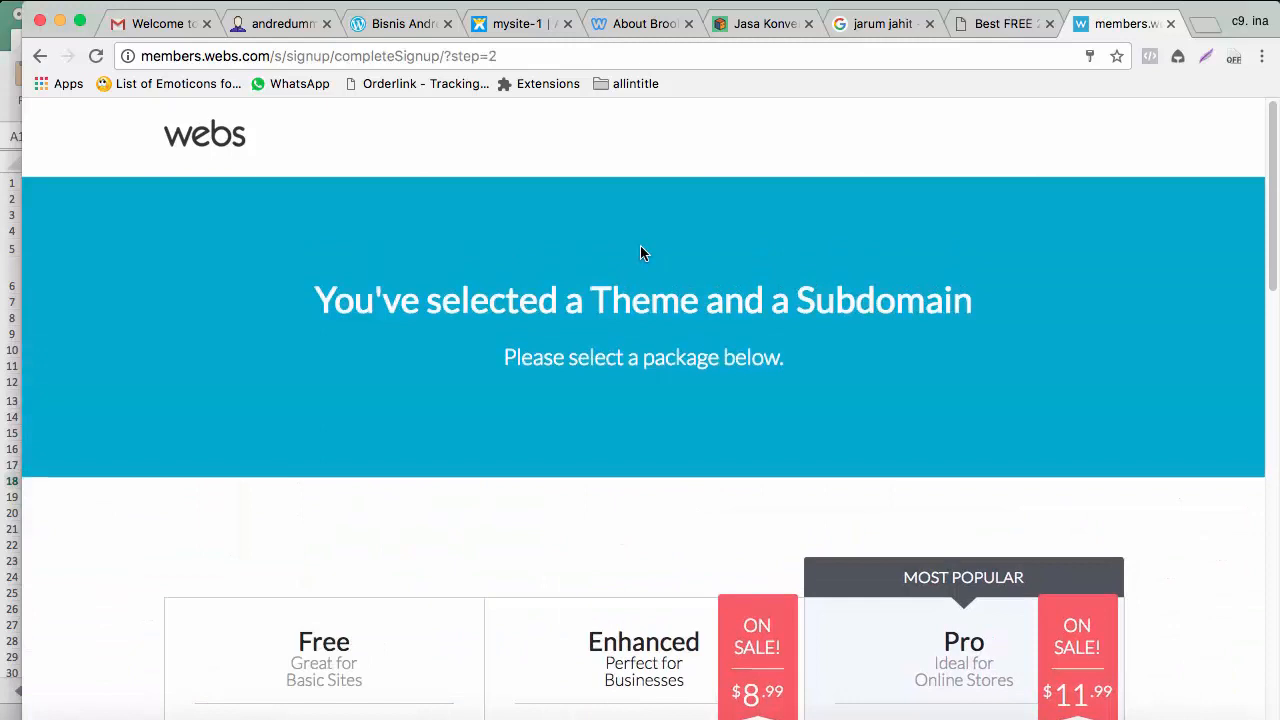
Compare the features of the Free, Enhanced and Pro packages and select the Free package
scroll(510, 362, down, 4)
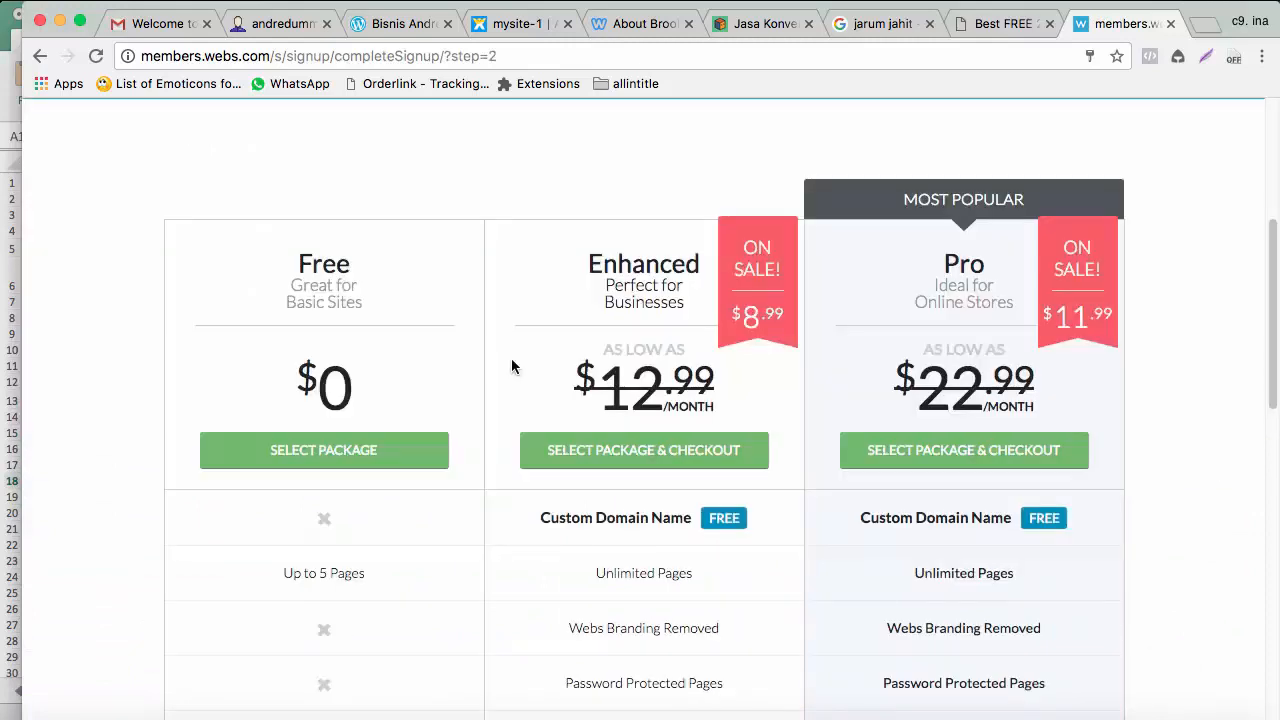
scroll(511, 360, down, 7)
scroll(516, 355, up, 9)
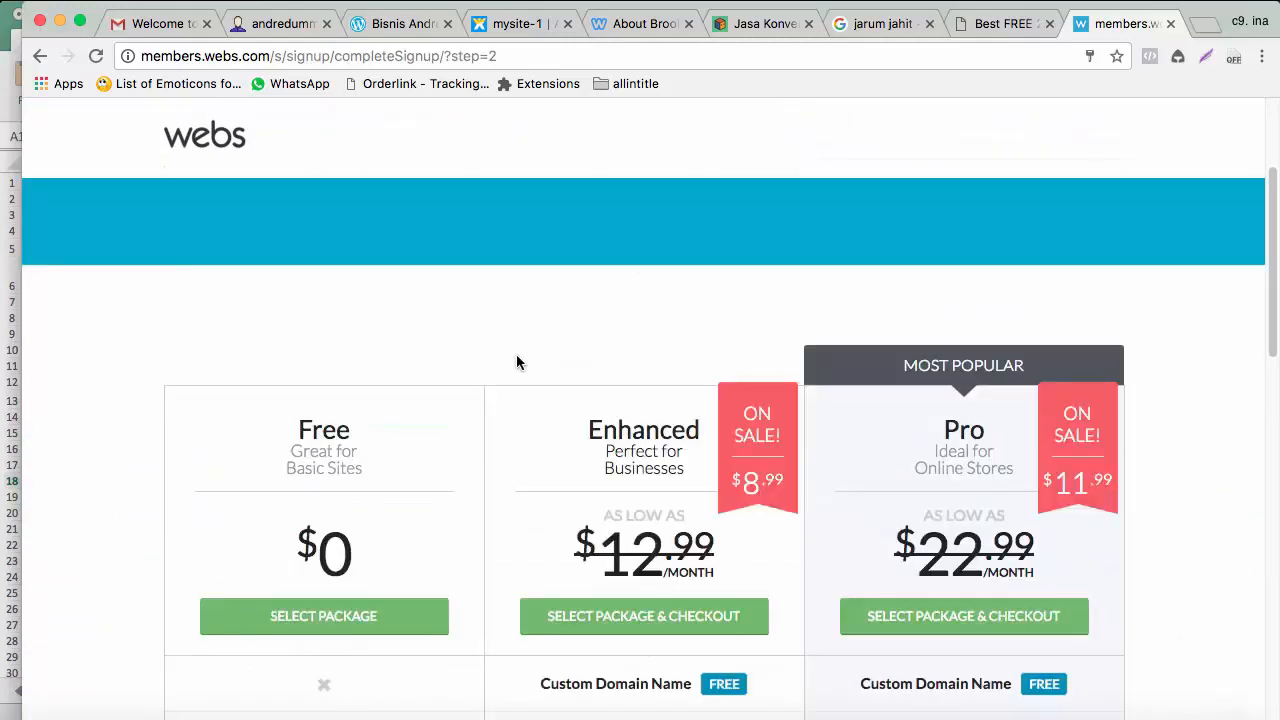
scroll(386, 461, down, 4)
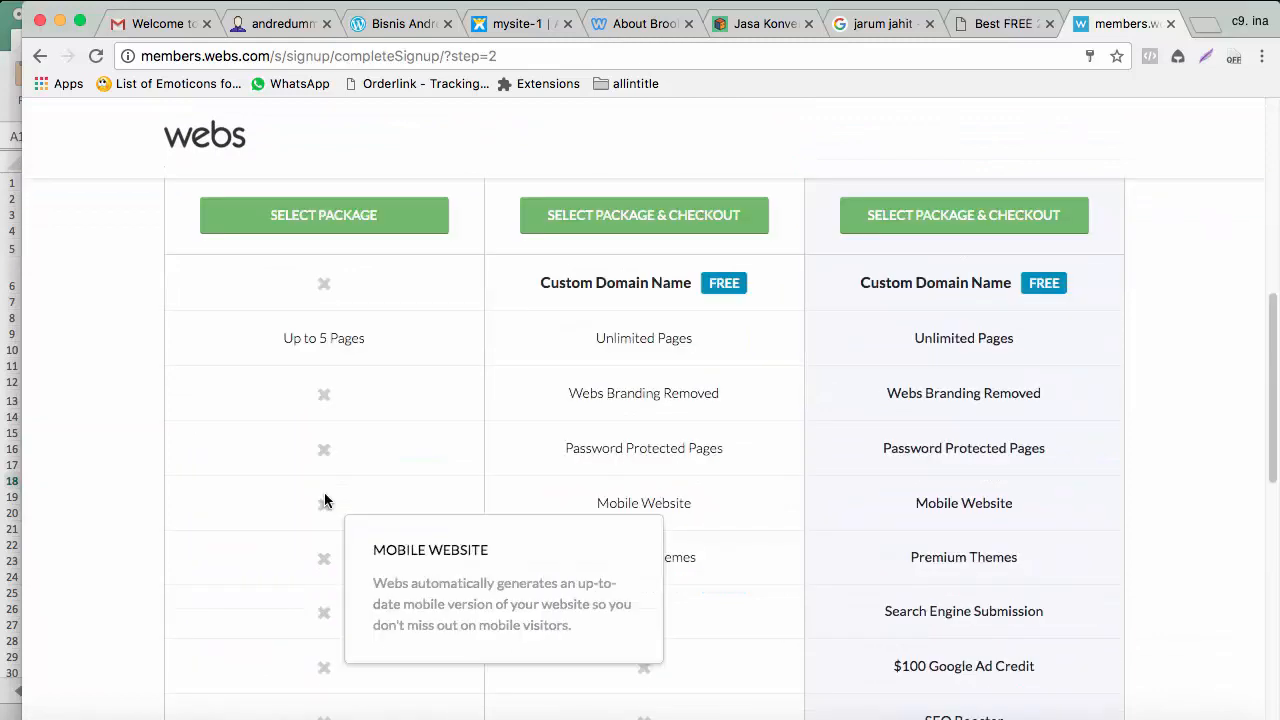
scroll(324, 484, down, 3)
click(305, 575)
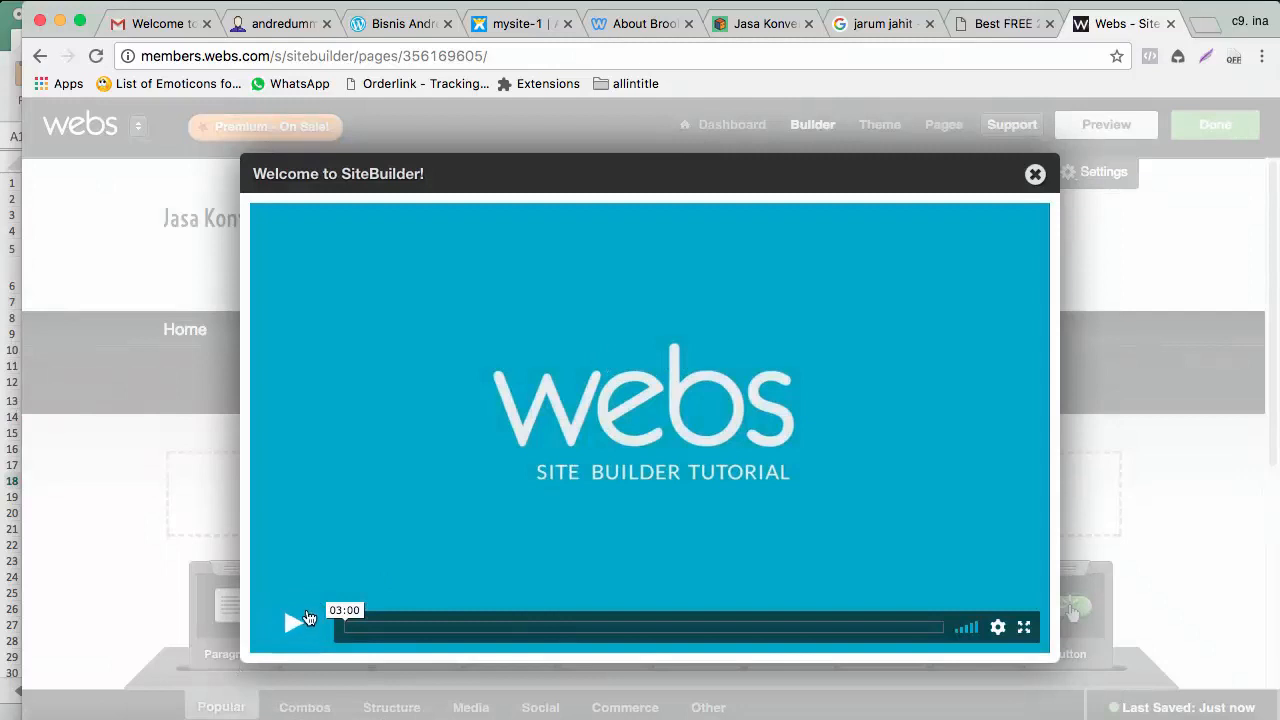
Close the SiteBuilder welcome video and place title elements side by side in the Home page's content area
click(309, 618)
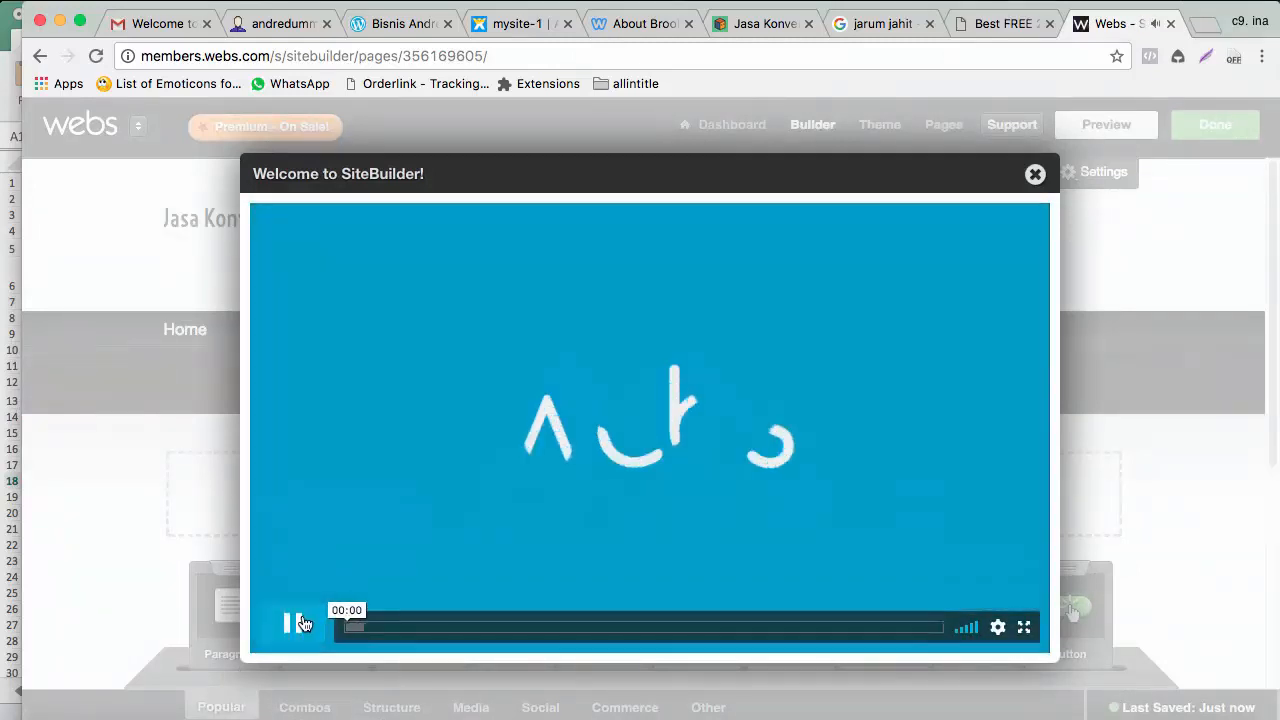
click(309, 618)
click(1037, 175)
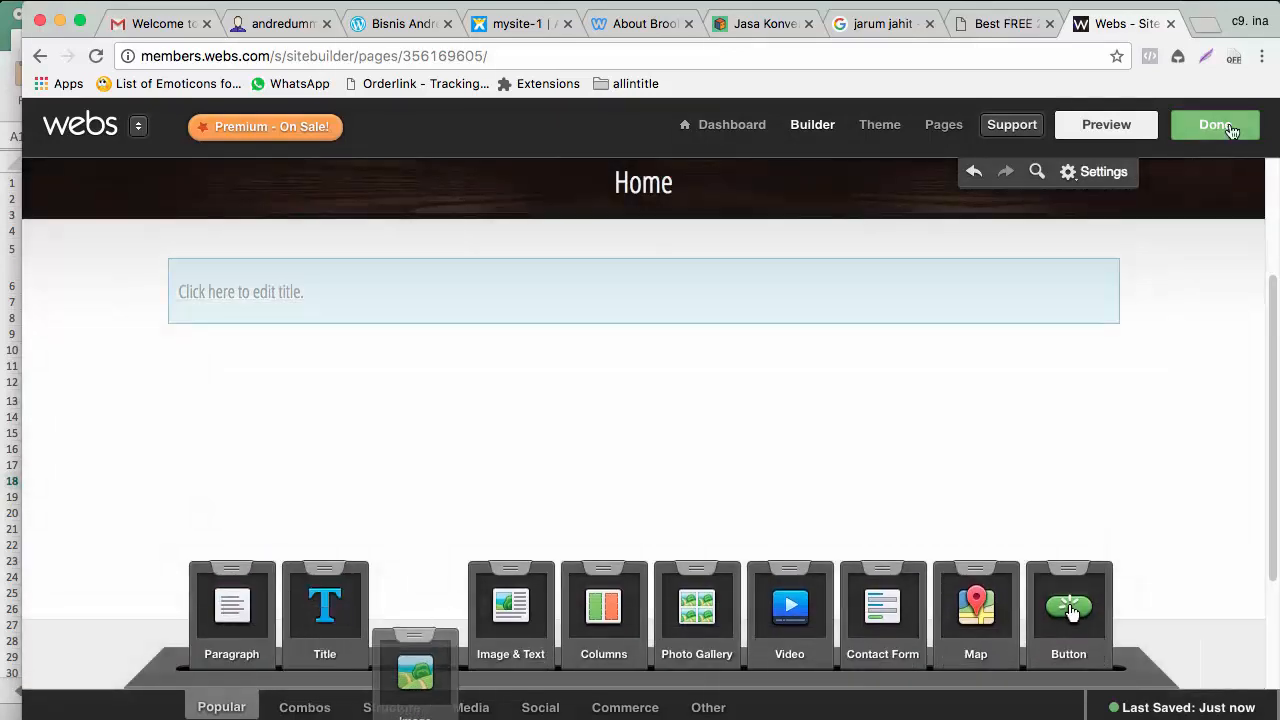
drag(324, 610, 304, 297)
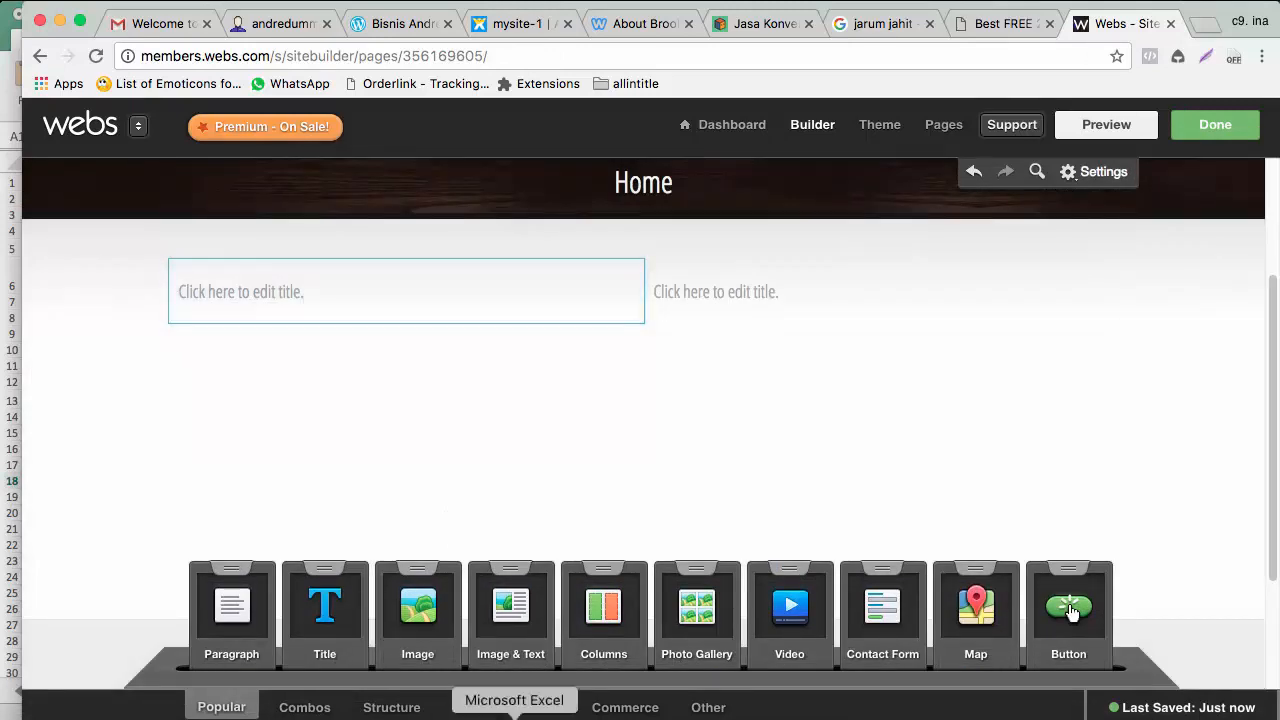
Switch to the Word article collection and select the whole "TIPS MEMBELI MESIN JAHIT UNTUK PEMULA" article, including its heading
click(553, 718)
scroll(487, 371, down, 10)
scroll(496, 377, down, 20)
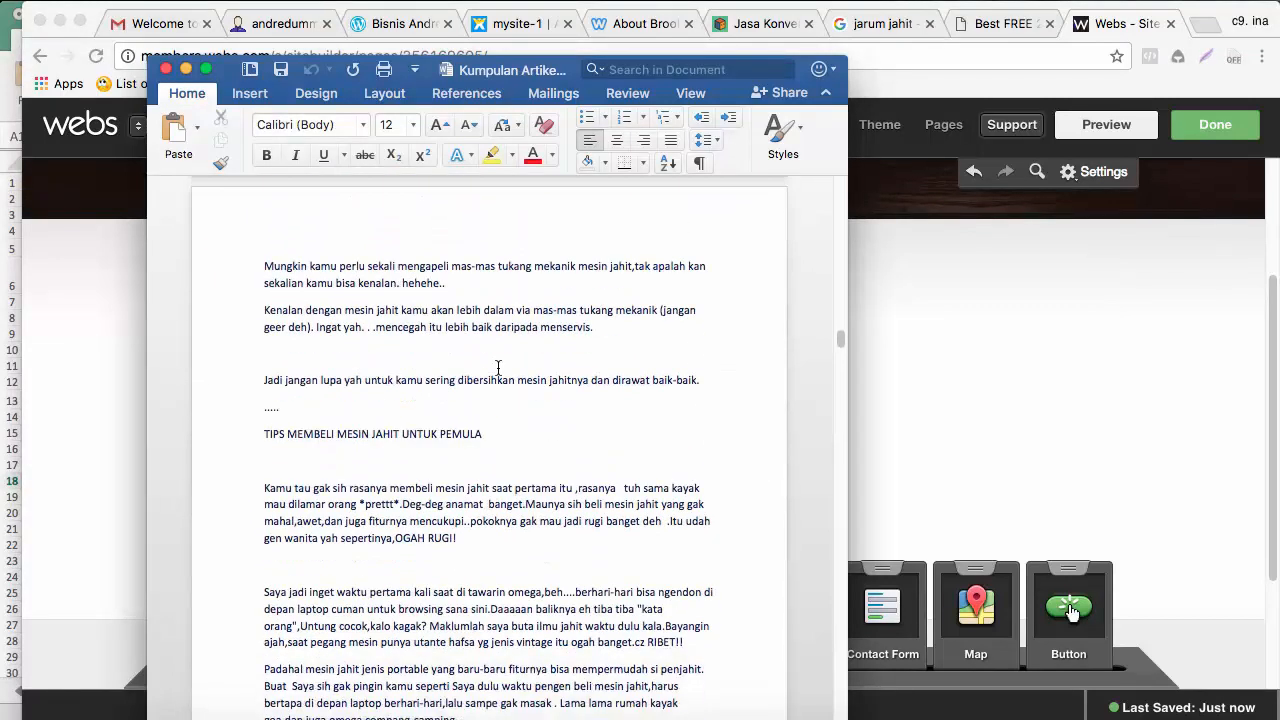
scroll(498, 368, down, 5)
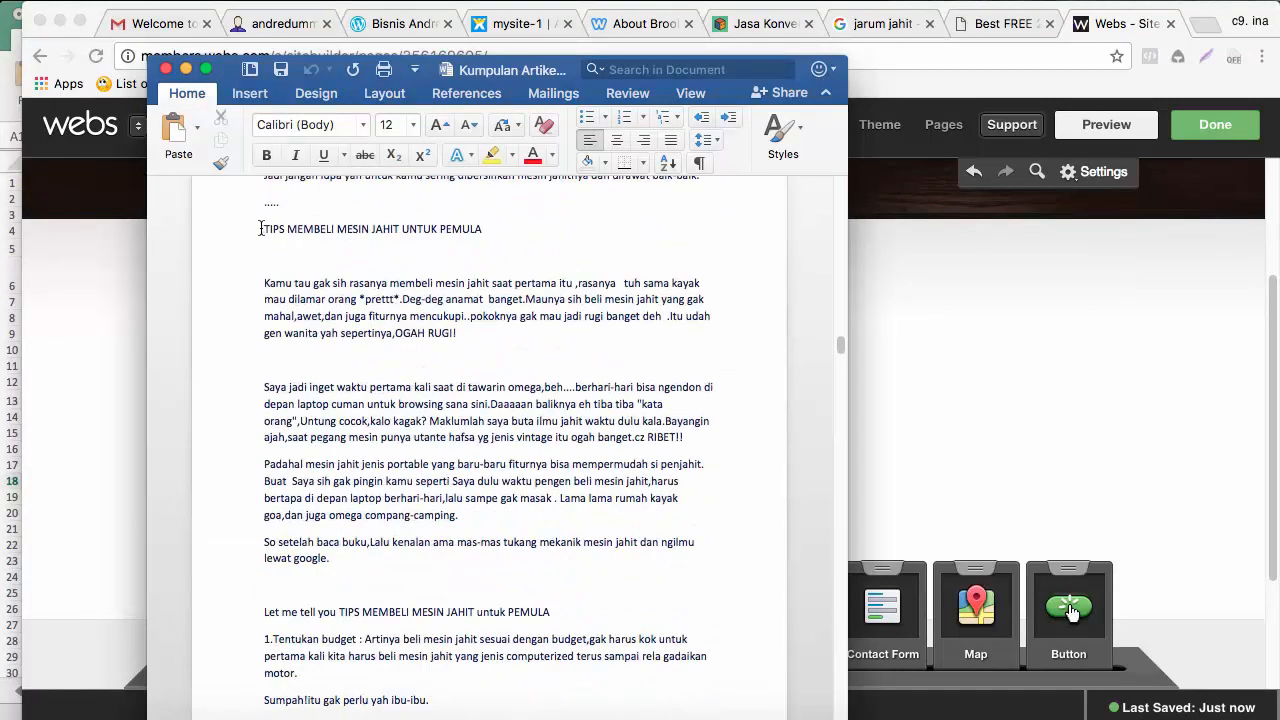
drag(292, 231, 537, 622)
scroll(540, 612, down, 3)
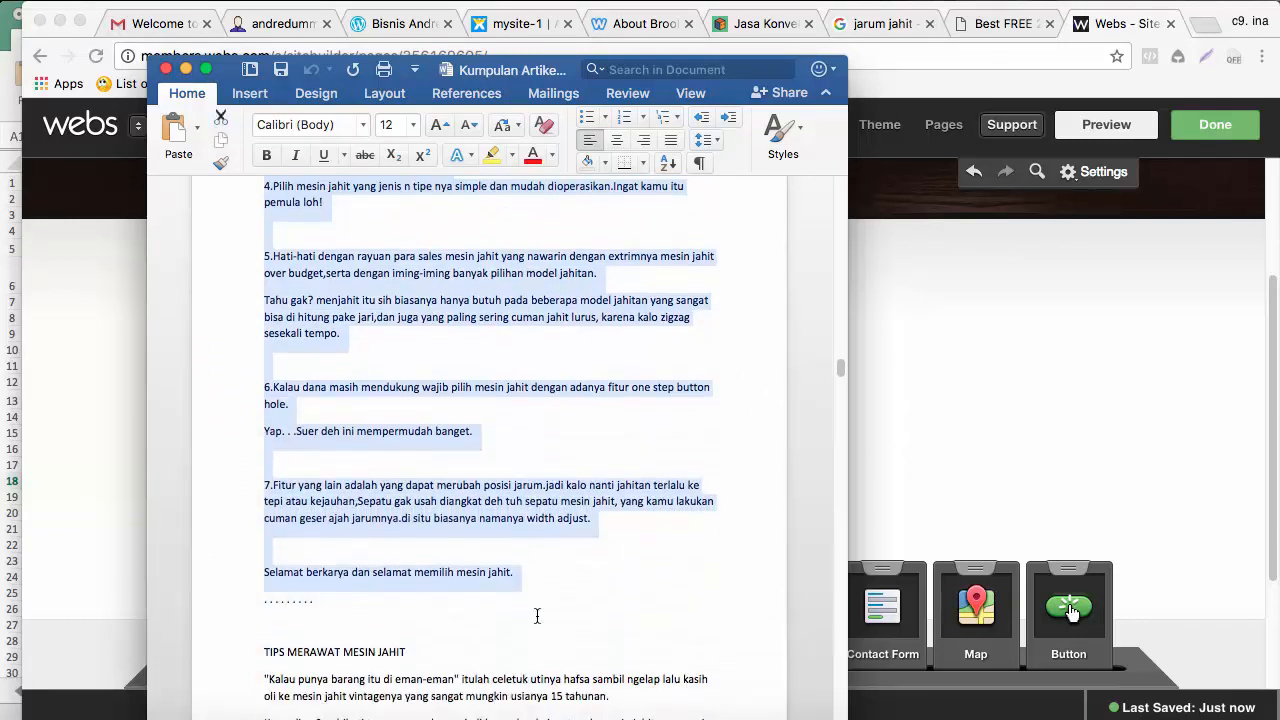
click(901, 507)
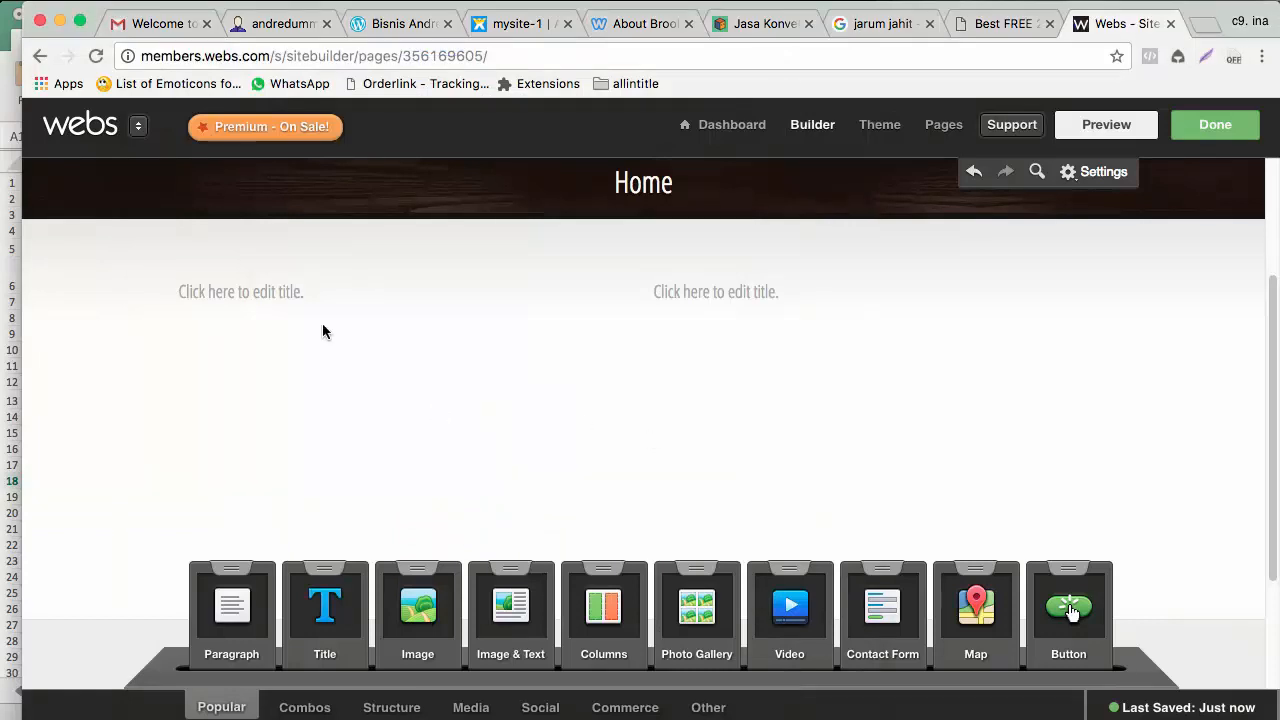
click(333, 295)
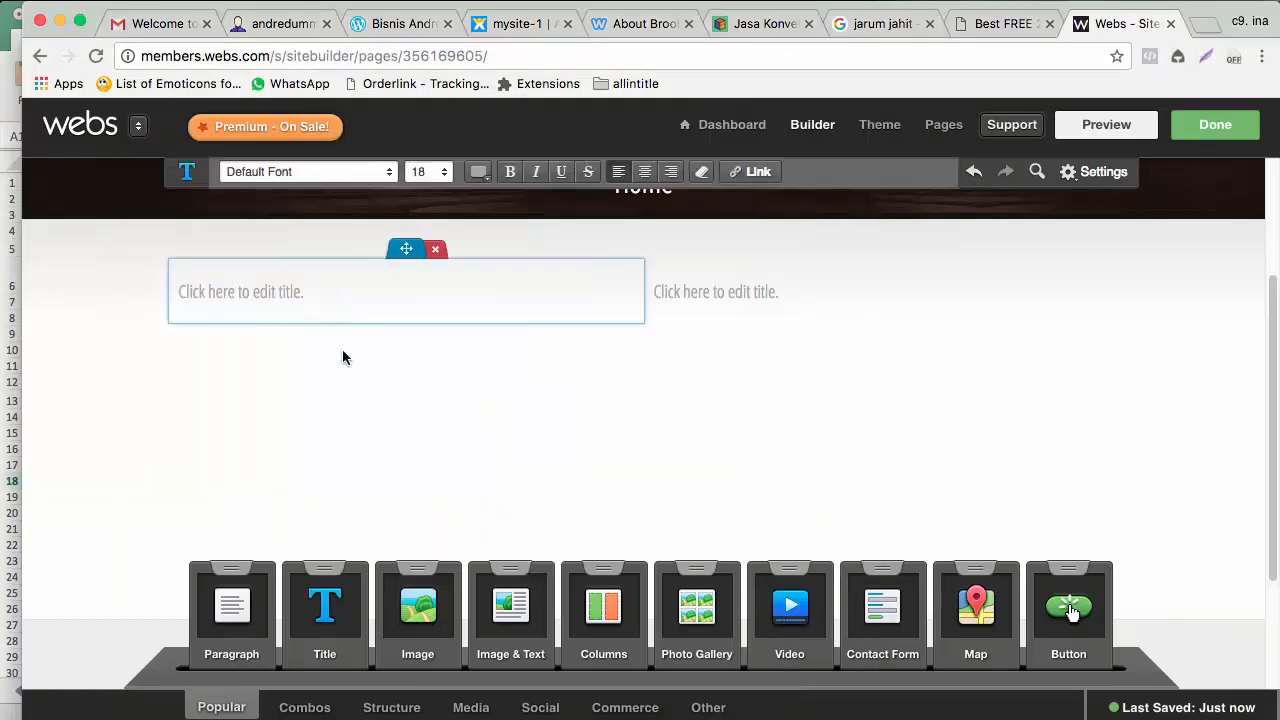
click(339, 374)
drag(323, 610, 329, 388)
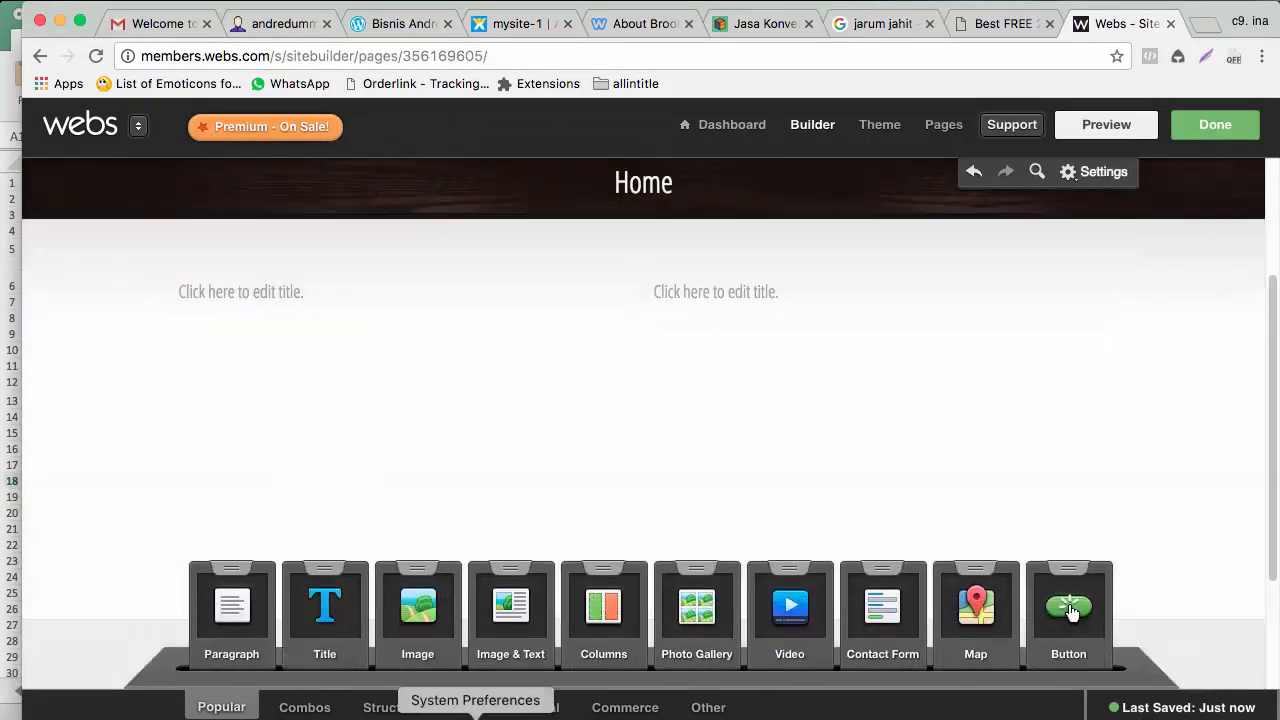
Switch to the Word document and copy only the heading "TIPS MEMBELI MESIN JAHIT UNTUK PEMULA"
click(549, 712)
scroll(477, 411, up, 15)
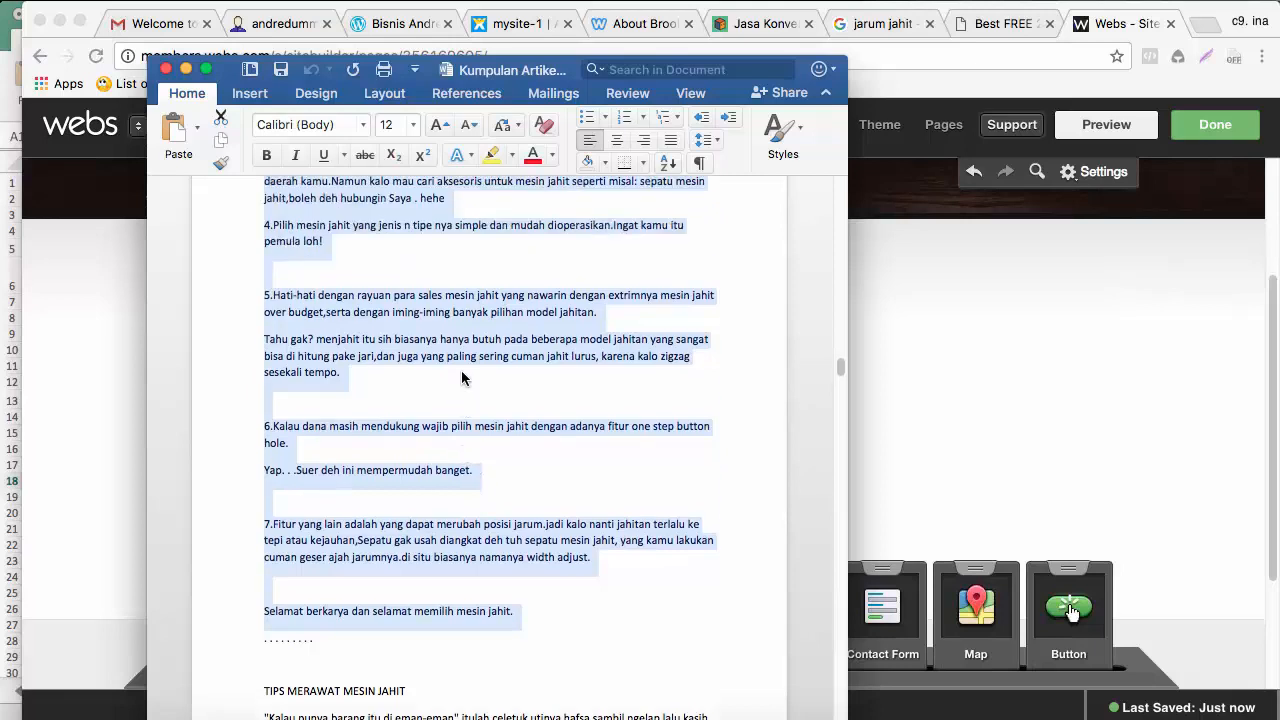
click(485, 368)
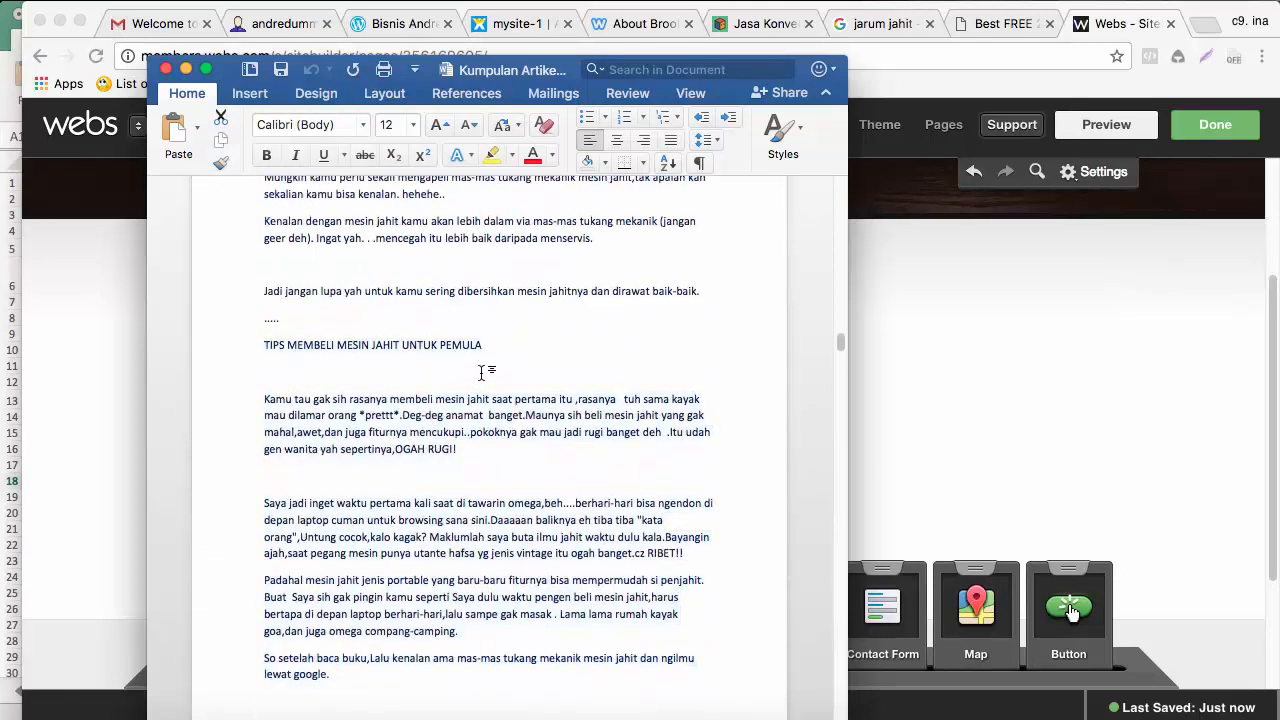
drag(492, 348, 265, 350)
key(super+c)
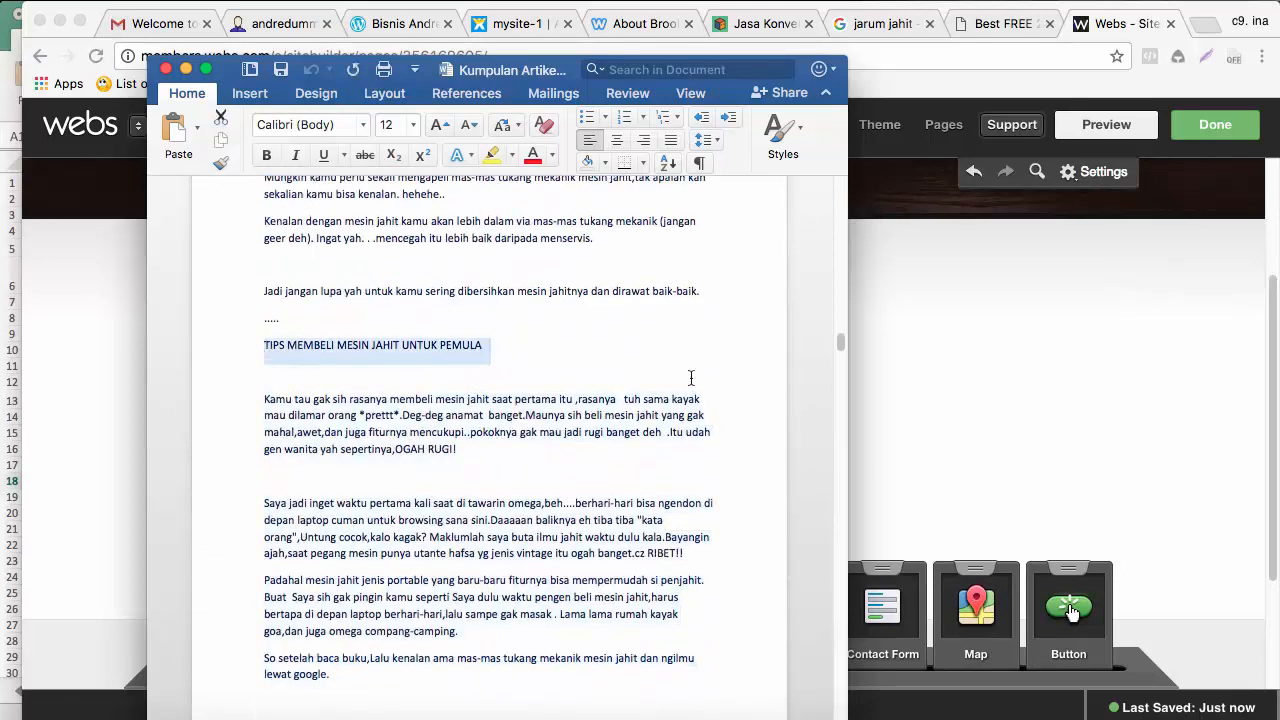
Switch back to the site builder and replace the first title's placeholder with the copied heading
click(899, 401)
click(201, 293)
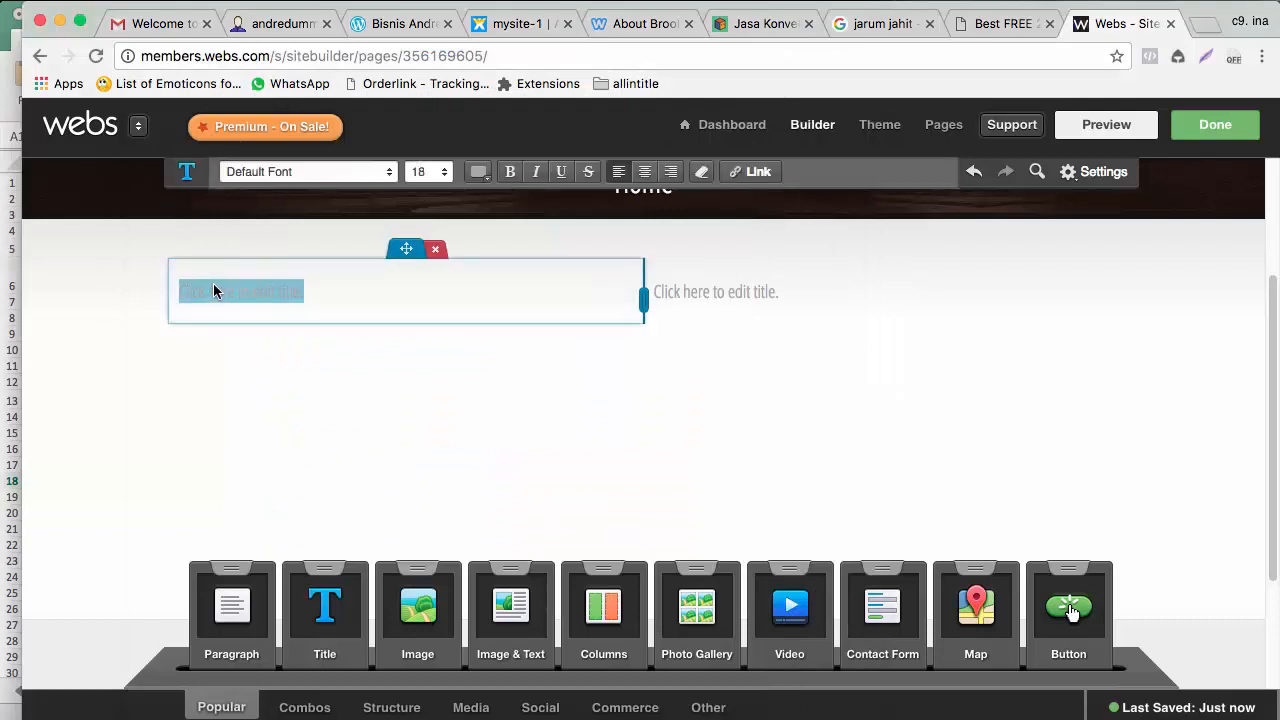
key(super+v)
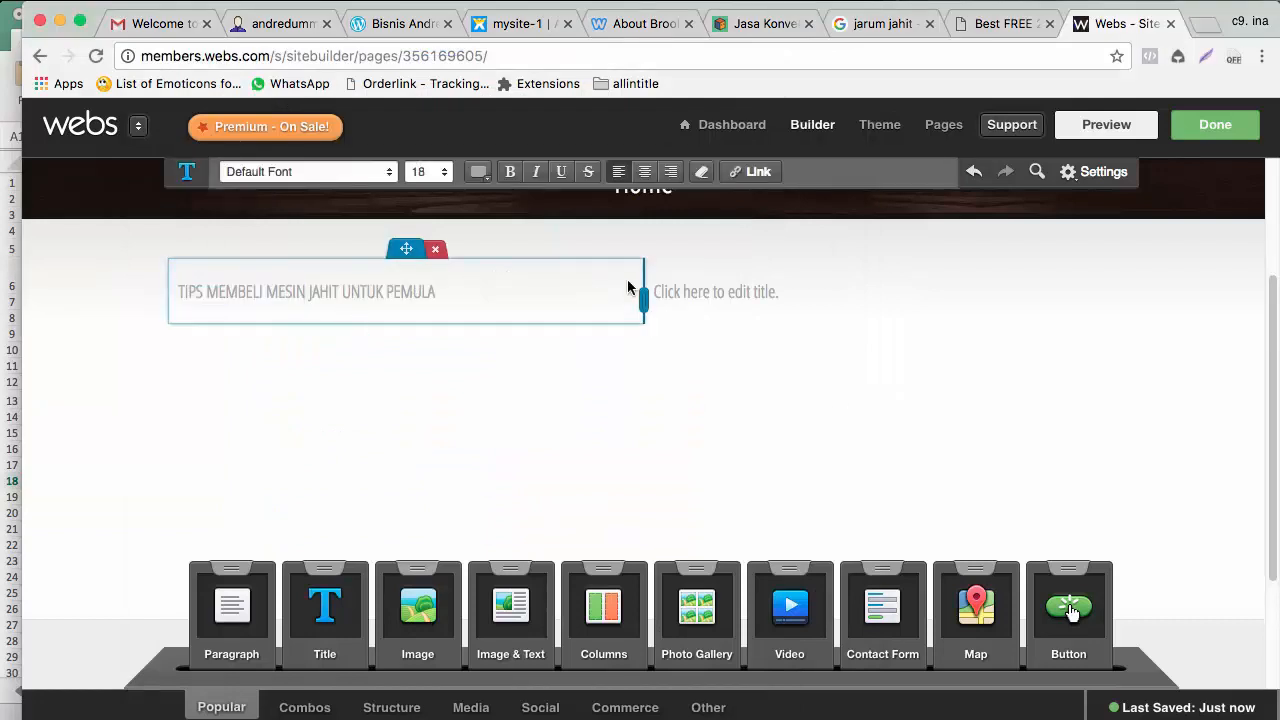
click(632, 388)
click(703, 293)
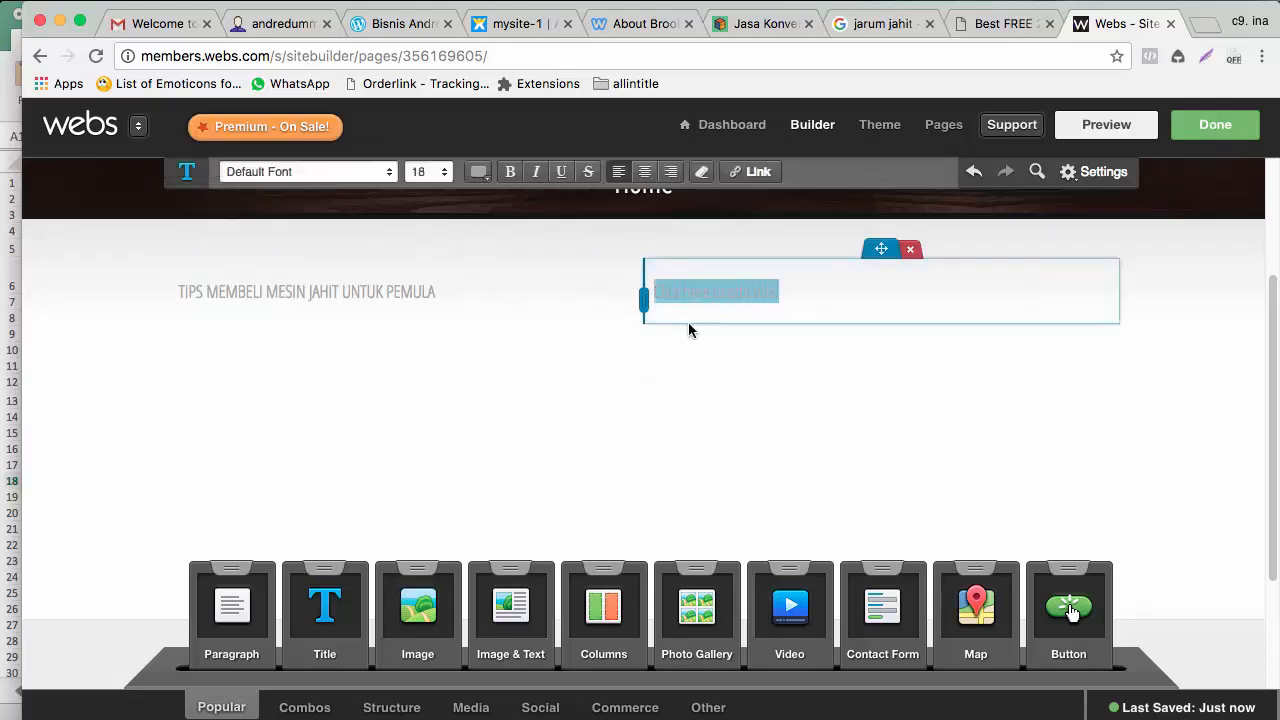
click(656, 375)
Add a full-width paragraph element directly below the two titles and make its text editable
scroll(479, 393, down, 3)
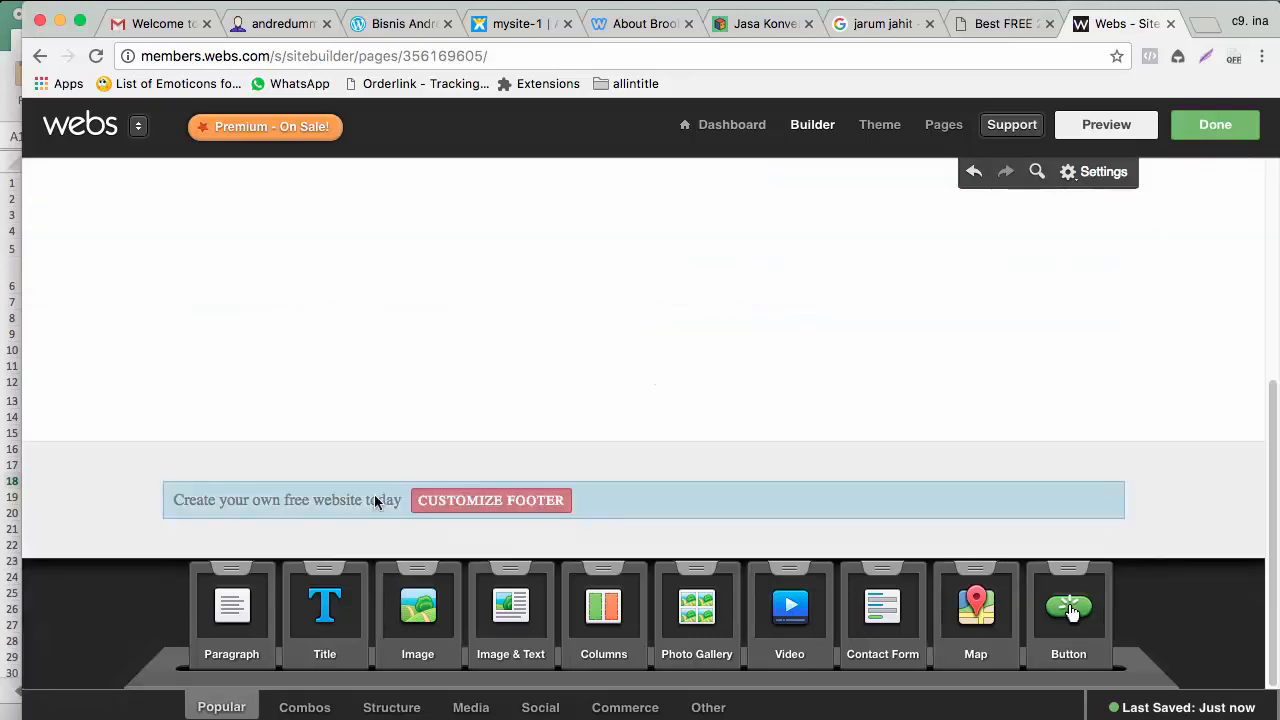
scroll(374, 496, up, 5)
drag(241, 638, 509, 557)
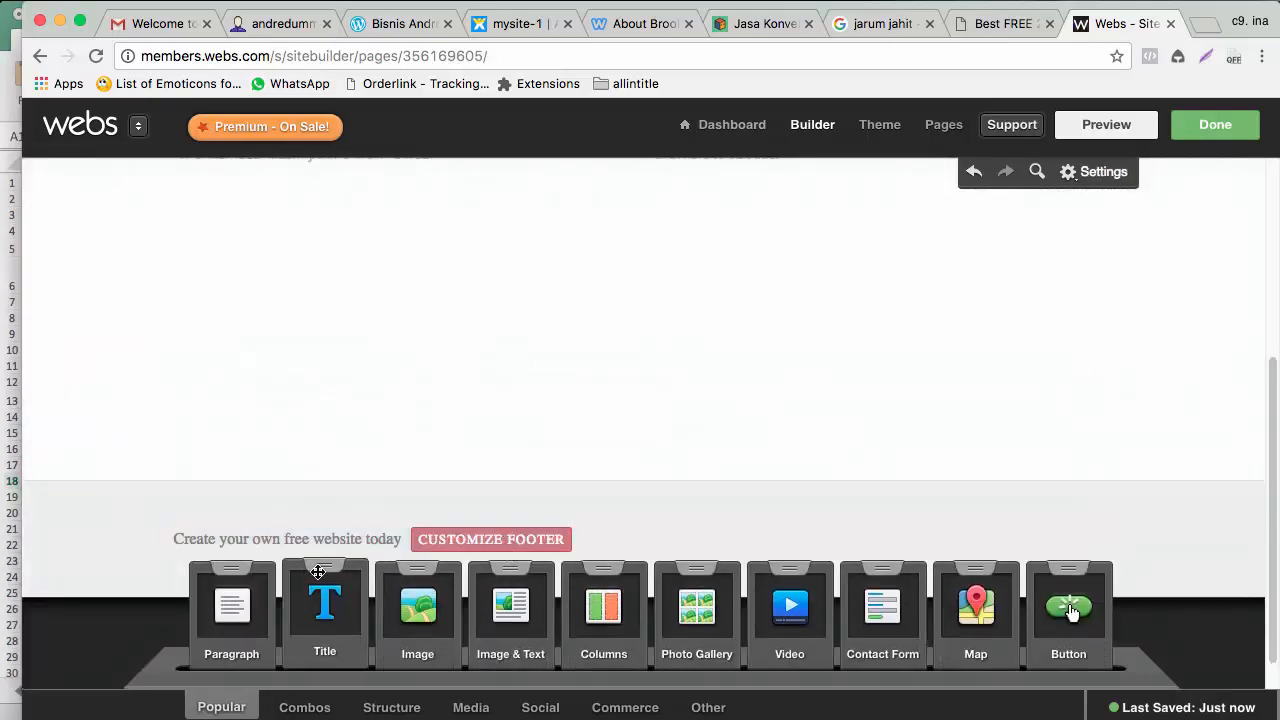
scroll(318, 572, up, 3)
drag(231, 572, 438, 221)
click(283, 283)
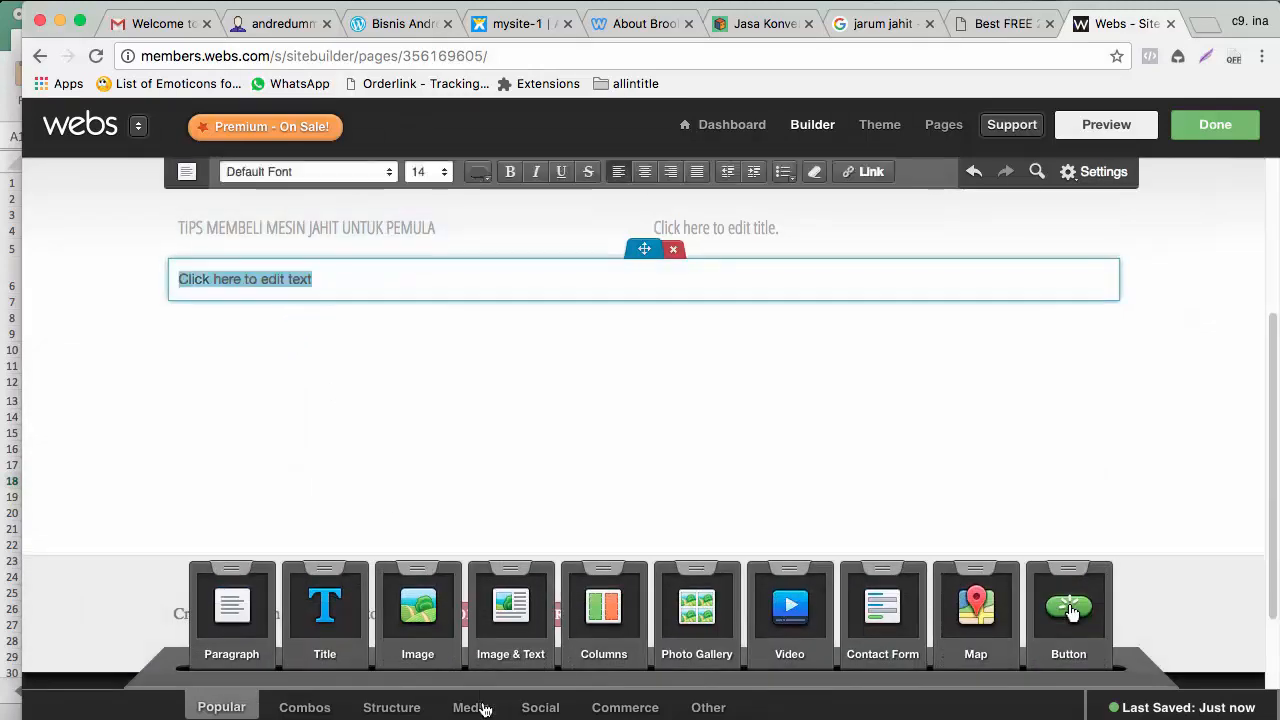
Copy the whole sewing-machine buying article from the Word document, including its heading, and paste it into the new paragraph
click(630, 718)
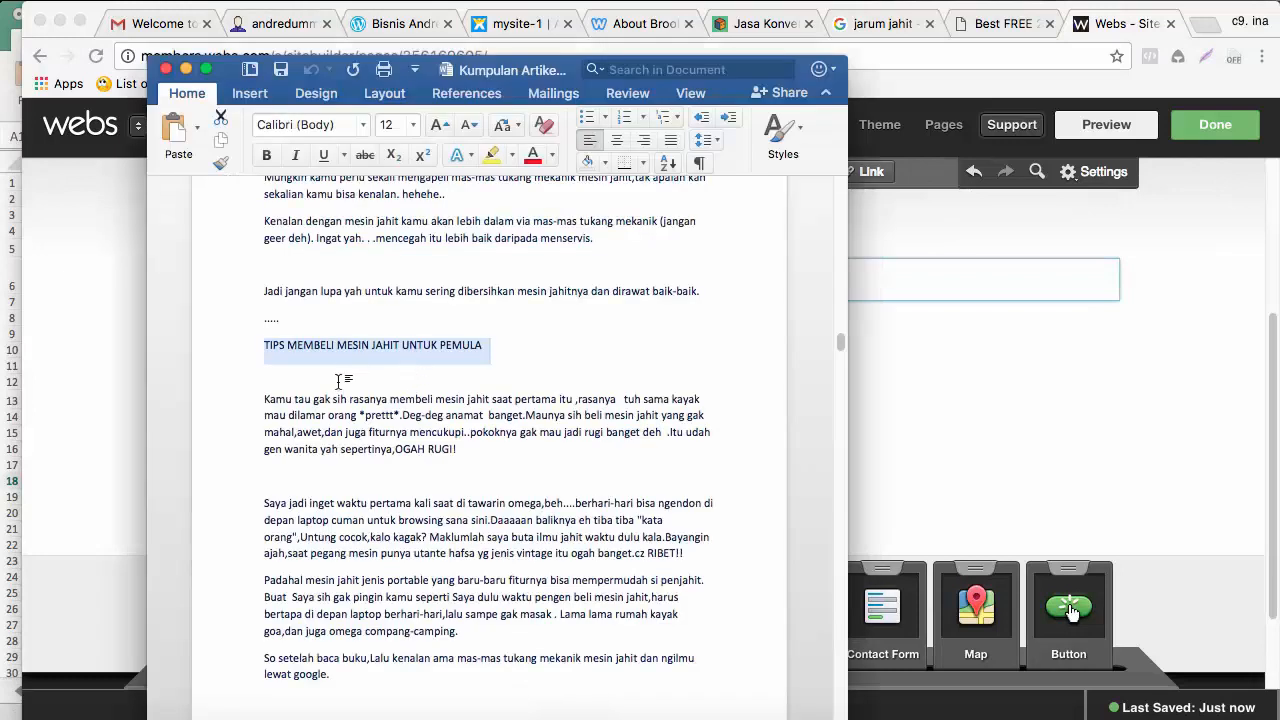
click(340, 376)
drag(471, 496, 581, 595)
scroll(581, 595, down, 2)
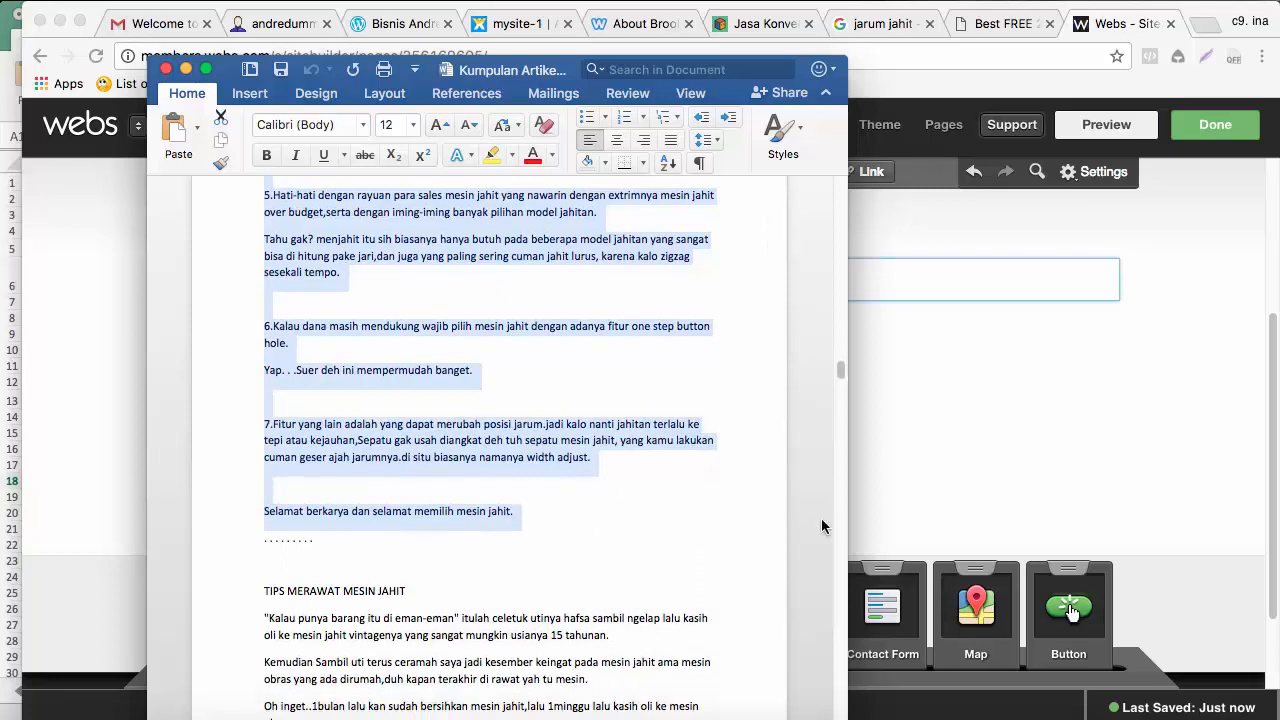
click(935, 481)
key(super+v)
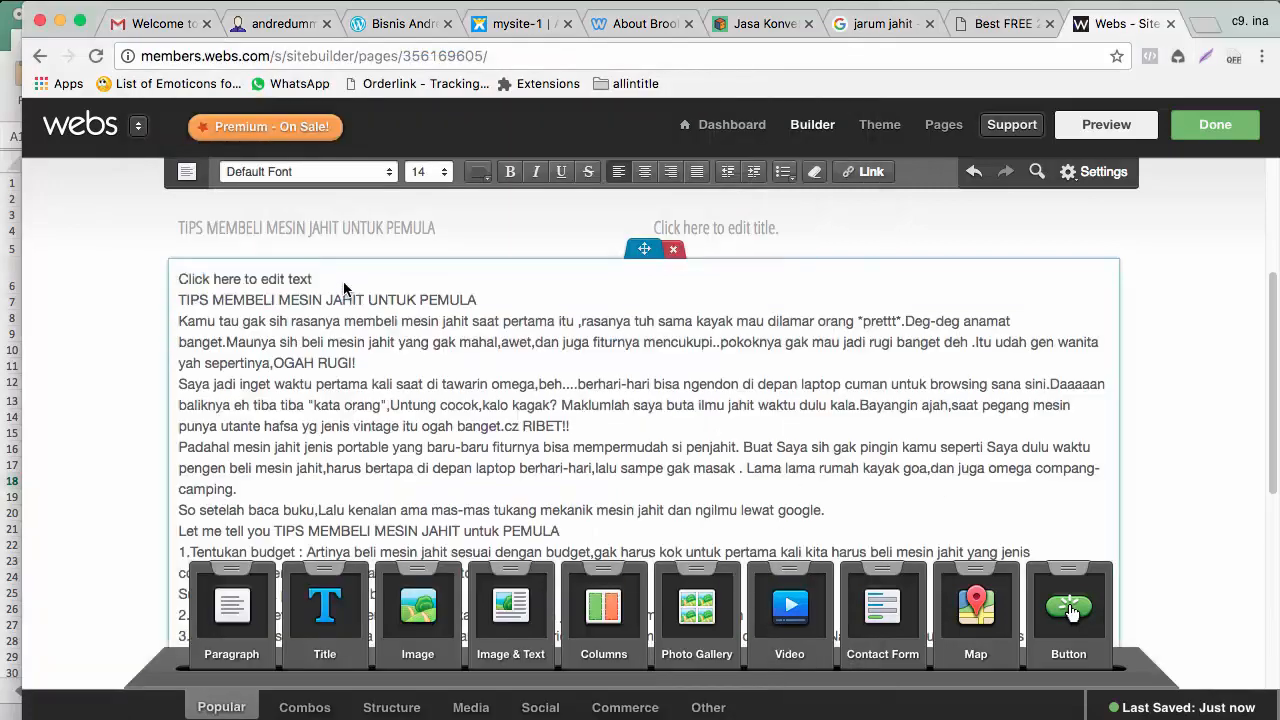
Add an image element below the end of the article paragraph and select it
scroll(431, 406, down, 10)
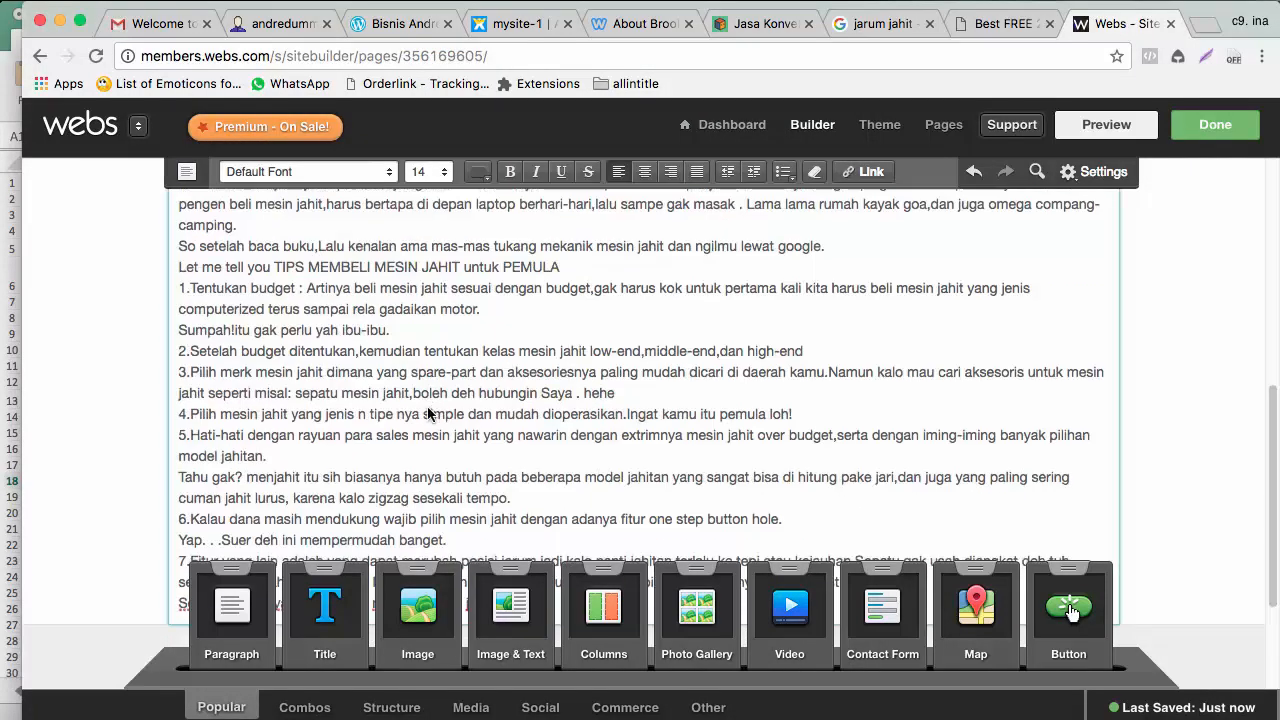
drag(418, 610, 377, 407)
click(634, 365)
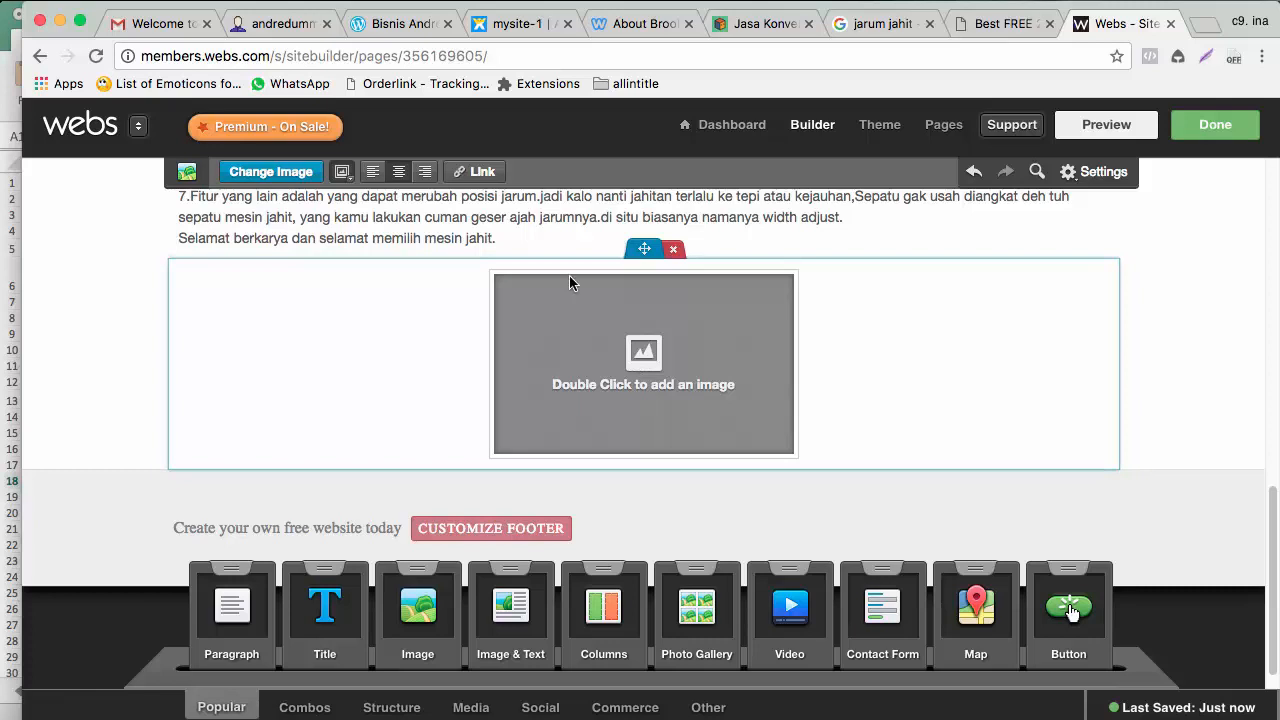
Upload the sewing machine image from the computer's Desktop and insert it into the image element
click(272, 174)
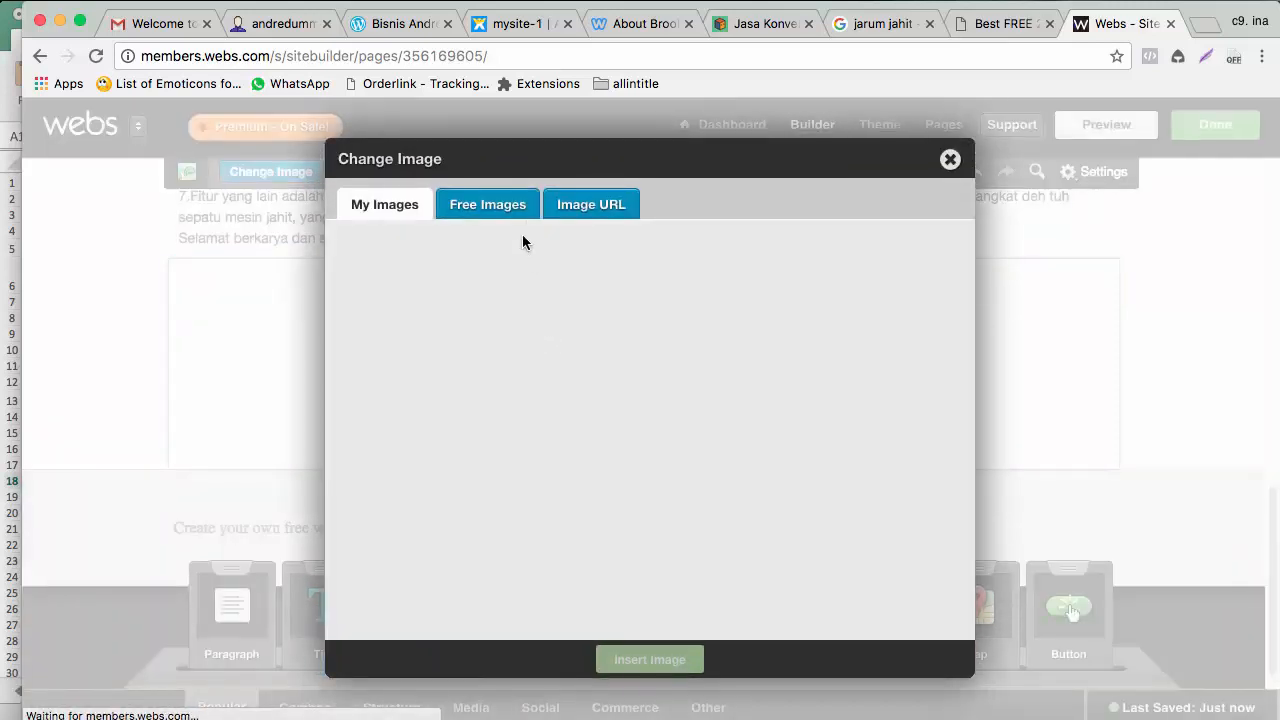
click(596, 210)
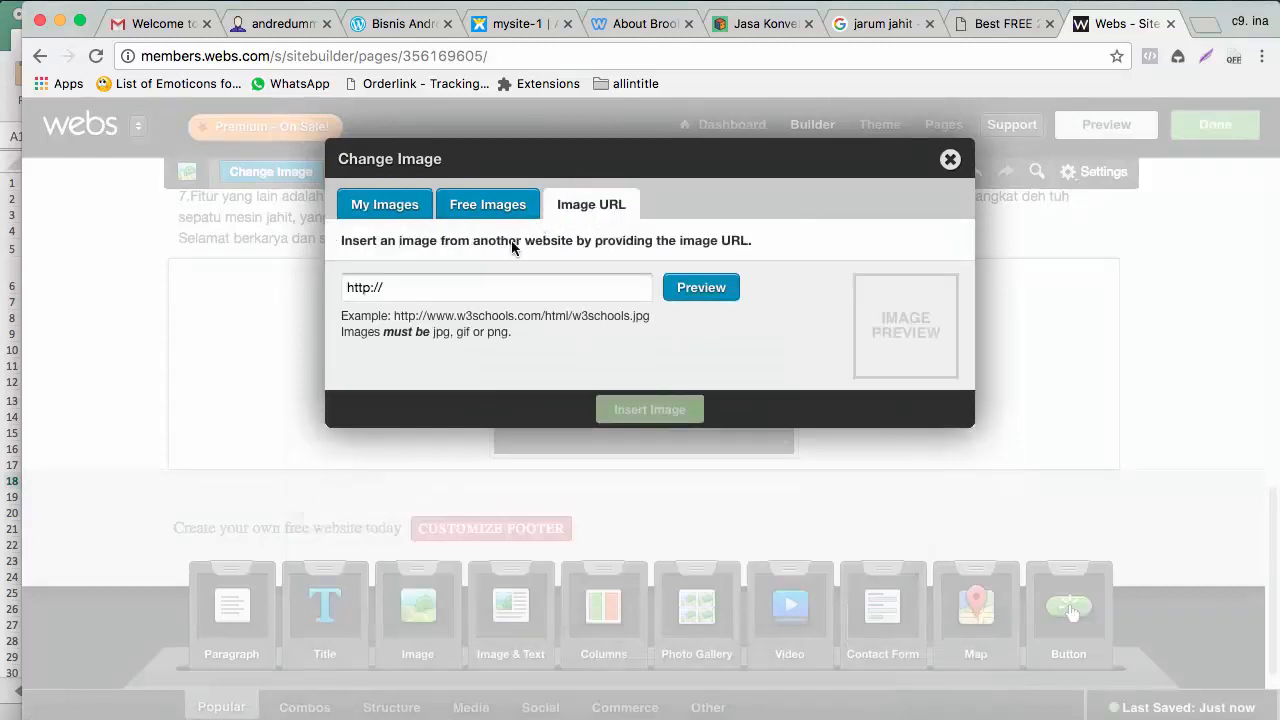
drag(415, 288, 319, 288)
click(403, 207)
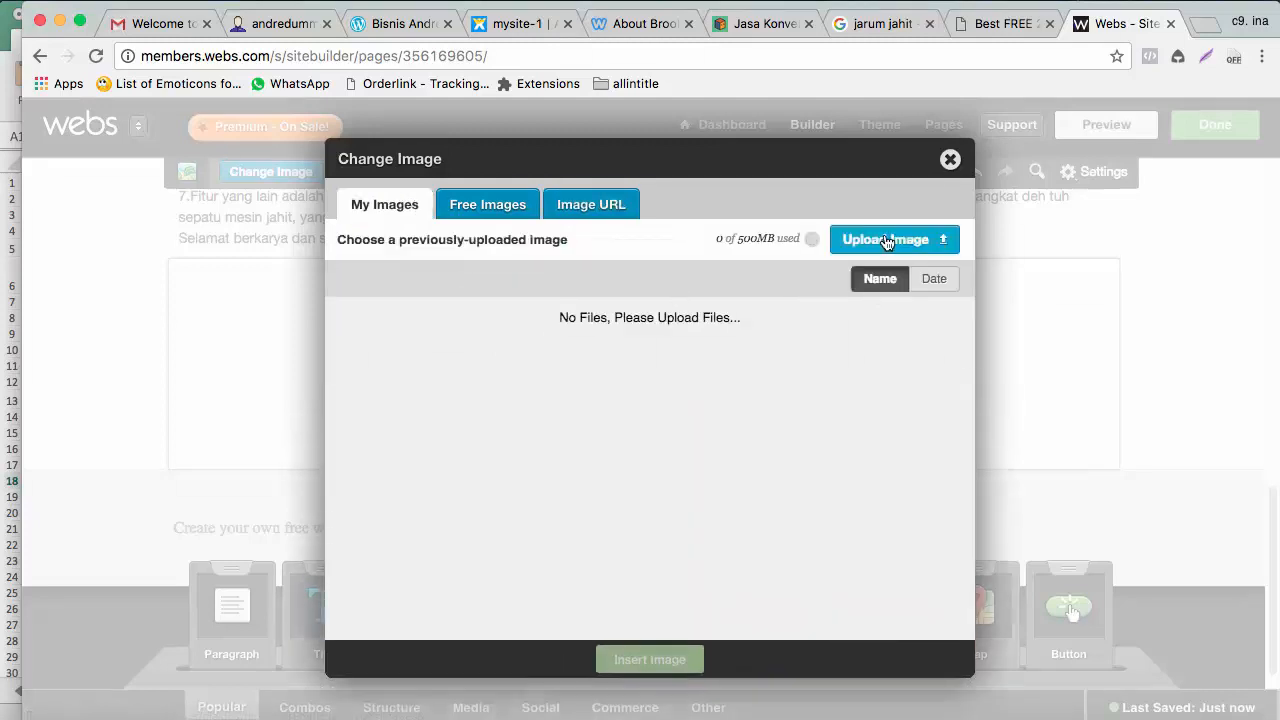
click(886, 240)
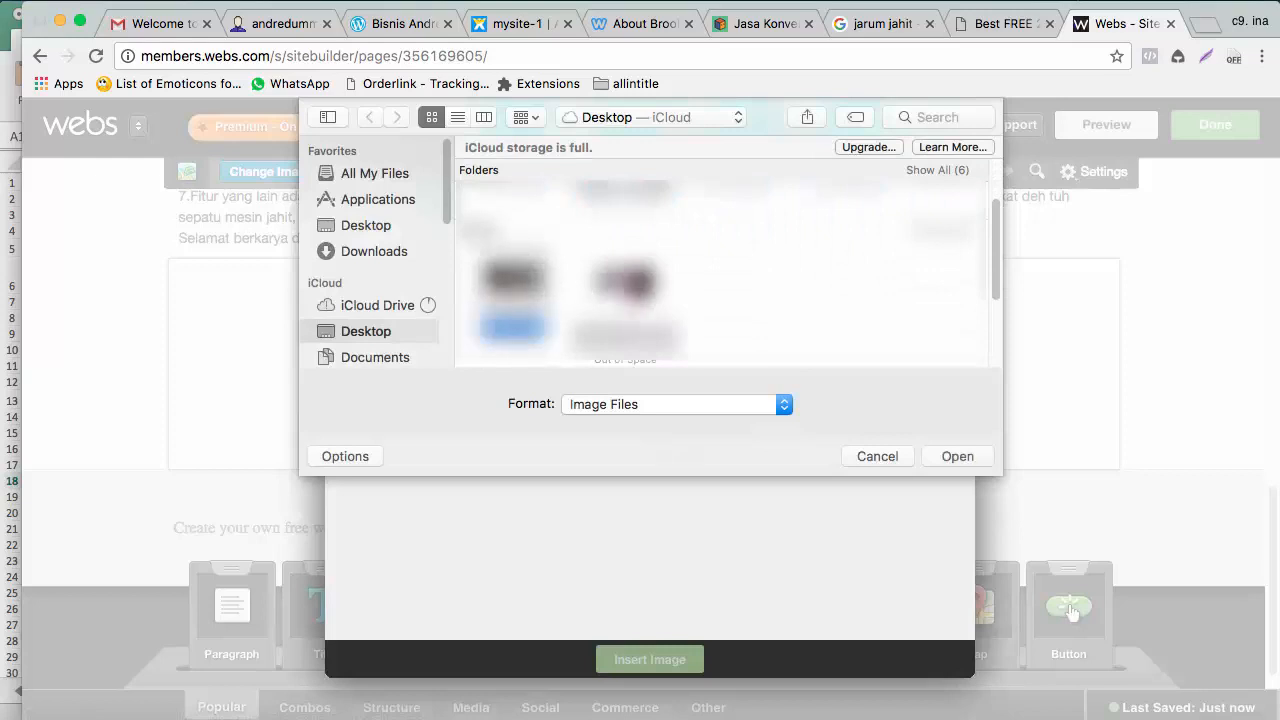
click(945, 458)
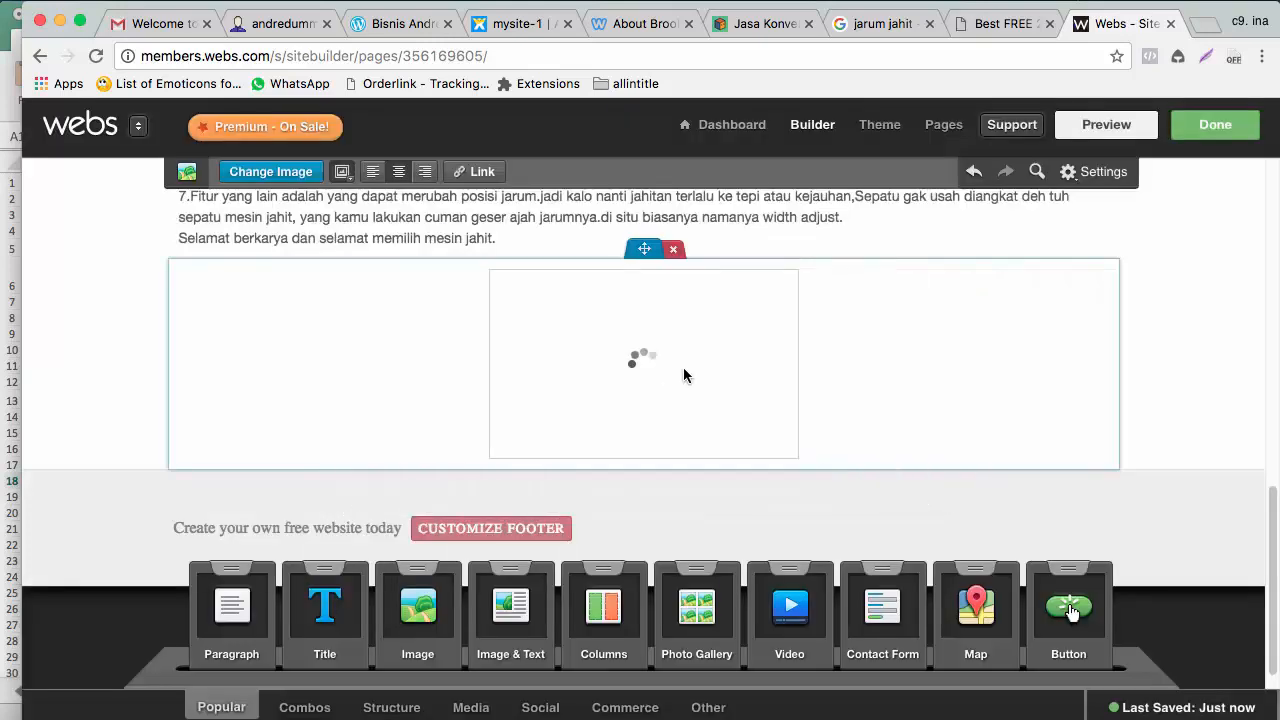
Reposition the sewing machine picture to fill its frame and enlarge the image proportionally from its corner
scroll(656, 409, up, 4)
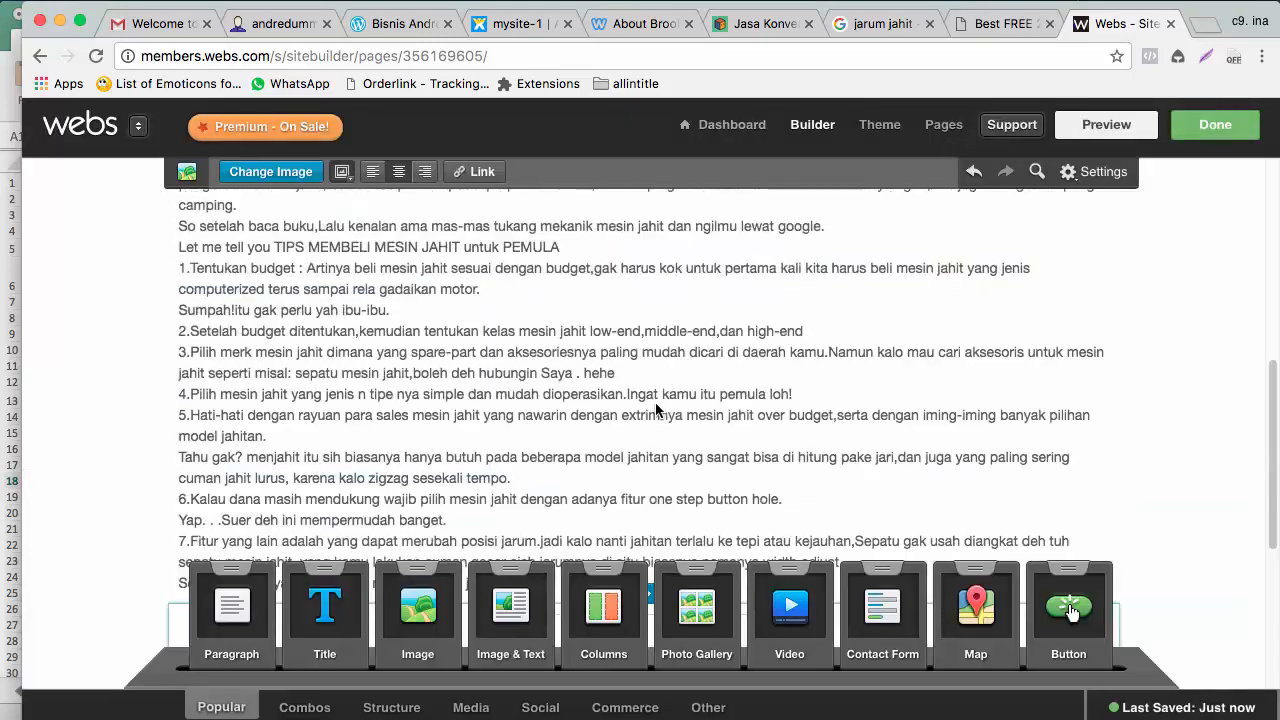
scroll(658, 400, down, 4)
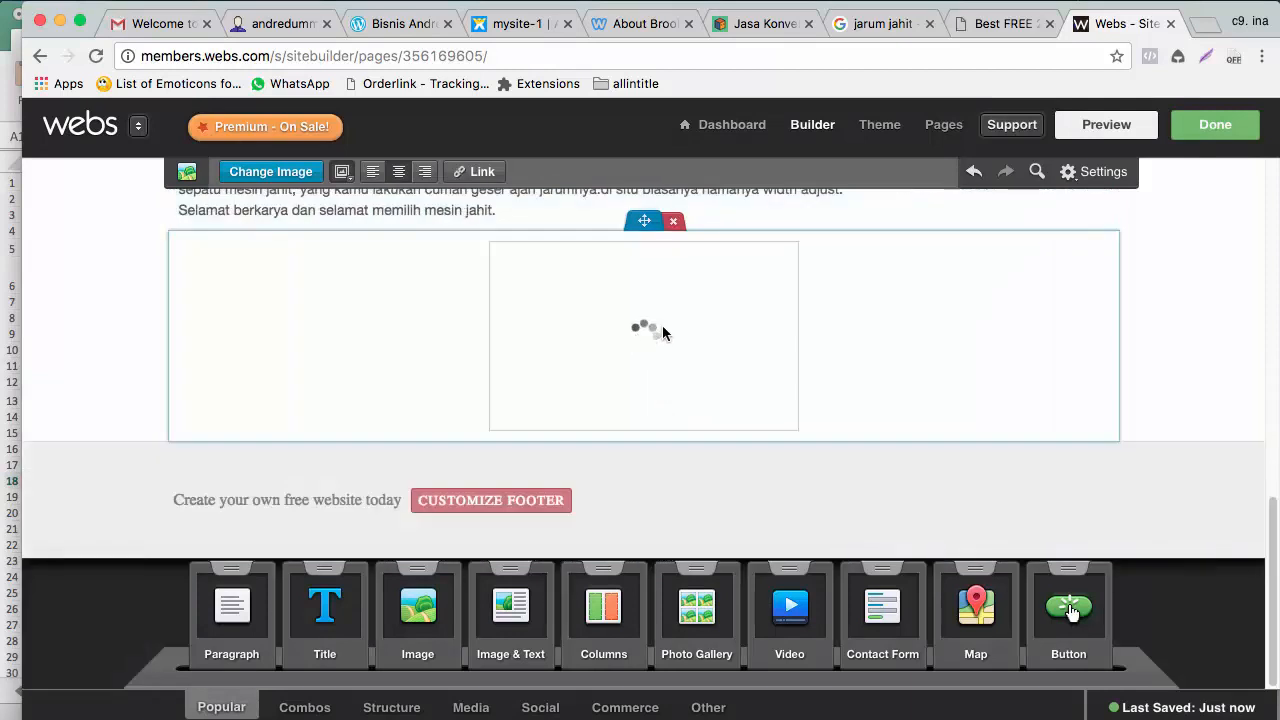
scroll(656, 290, up, 5)
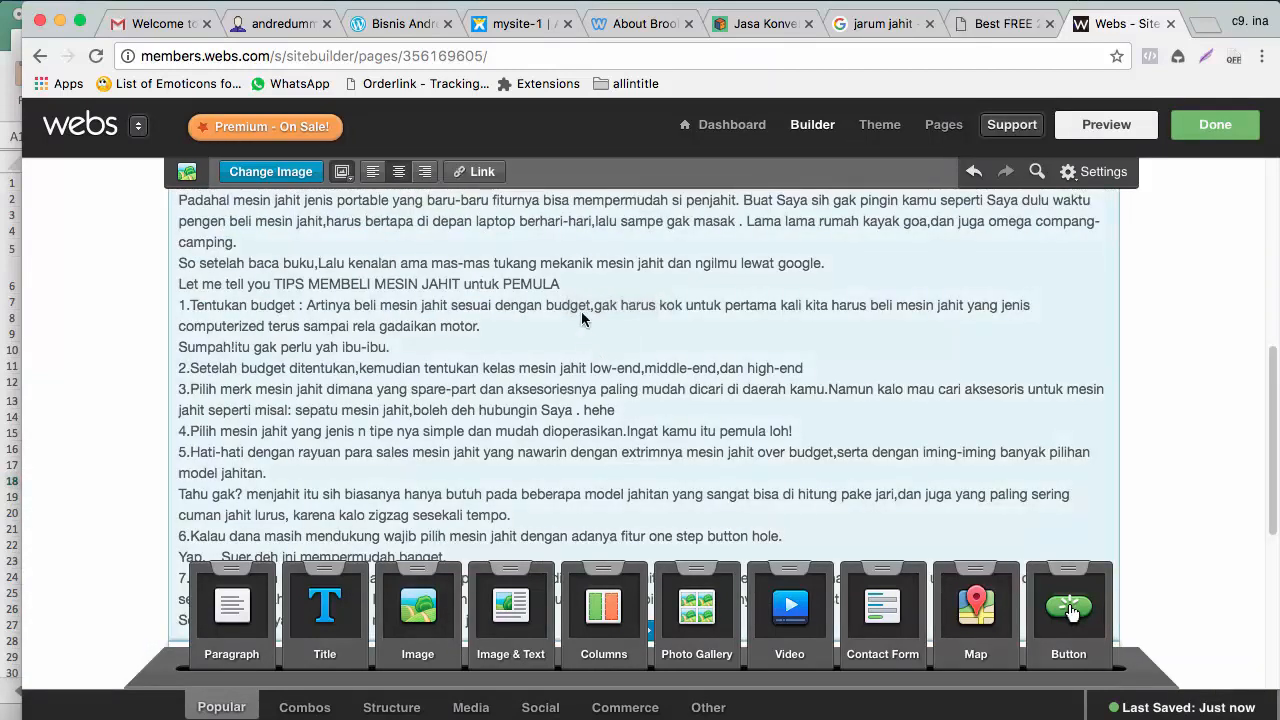
scroll(590, 340, up, 4)
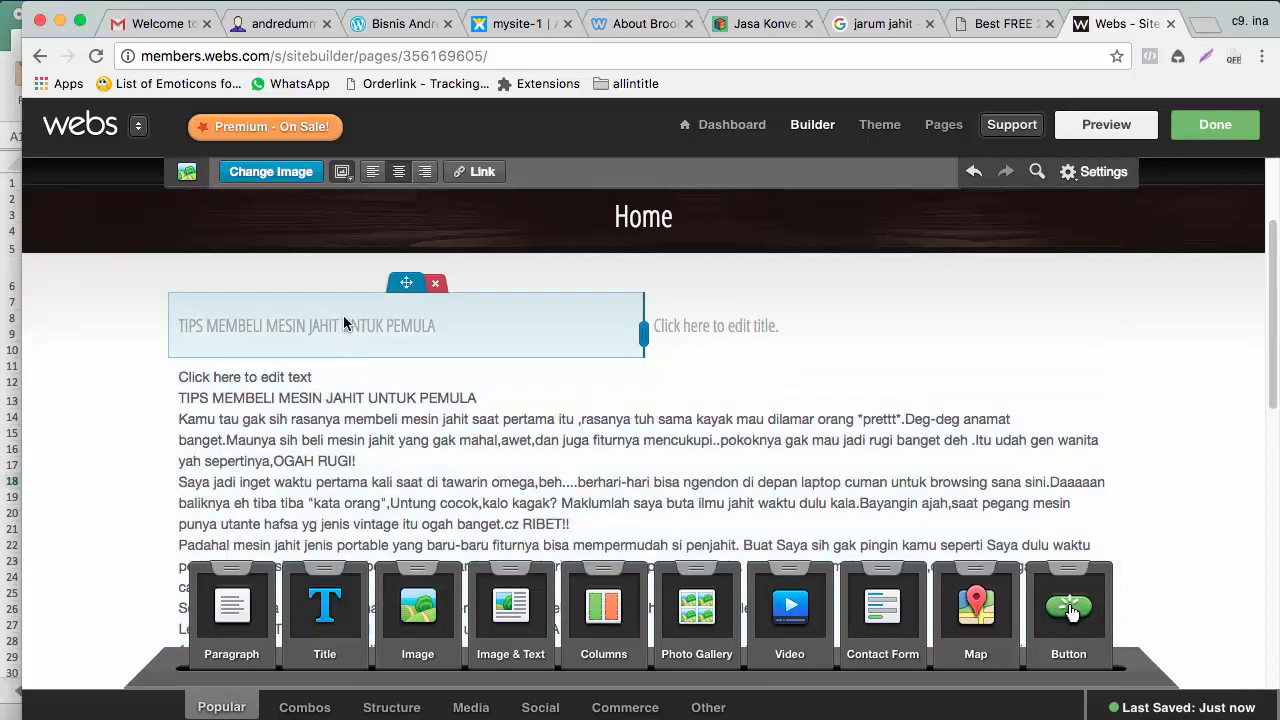
scroll(411, 380, down, 10)
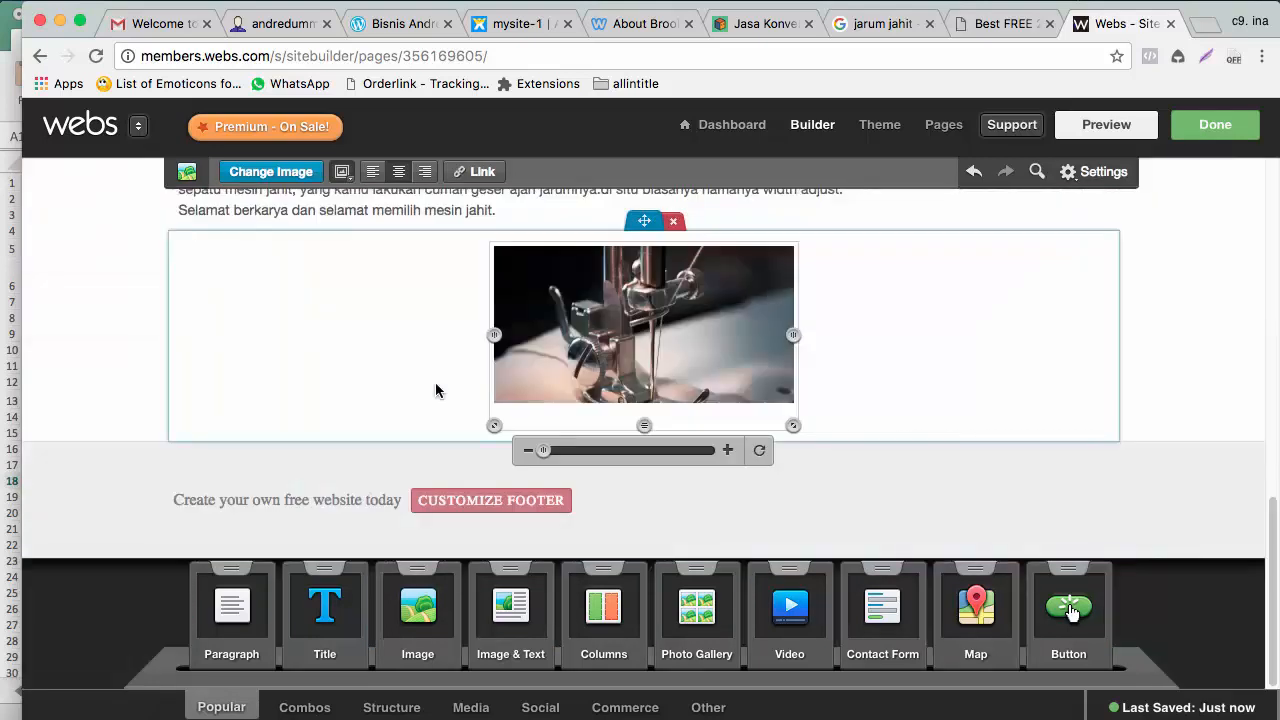
mouse_move(544, 450)
mouse_down()
mouse_move(571, 457)
mouse_move(537, 457)
mouse_up()
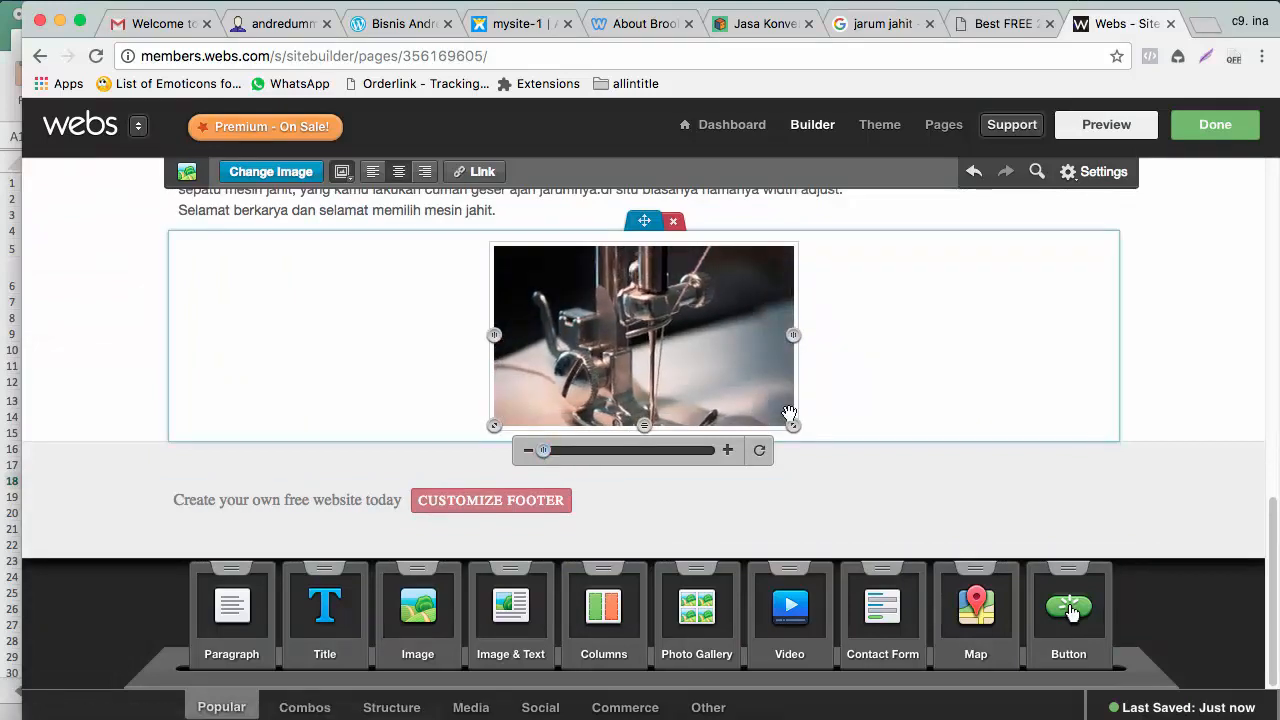
drag(793, 425, 877, 472)
scroll(888, 442, down, 2)
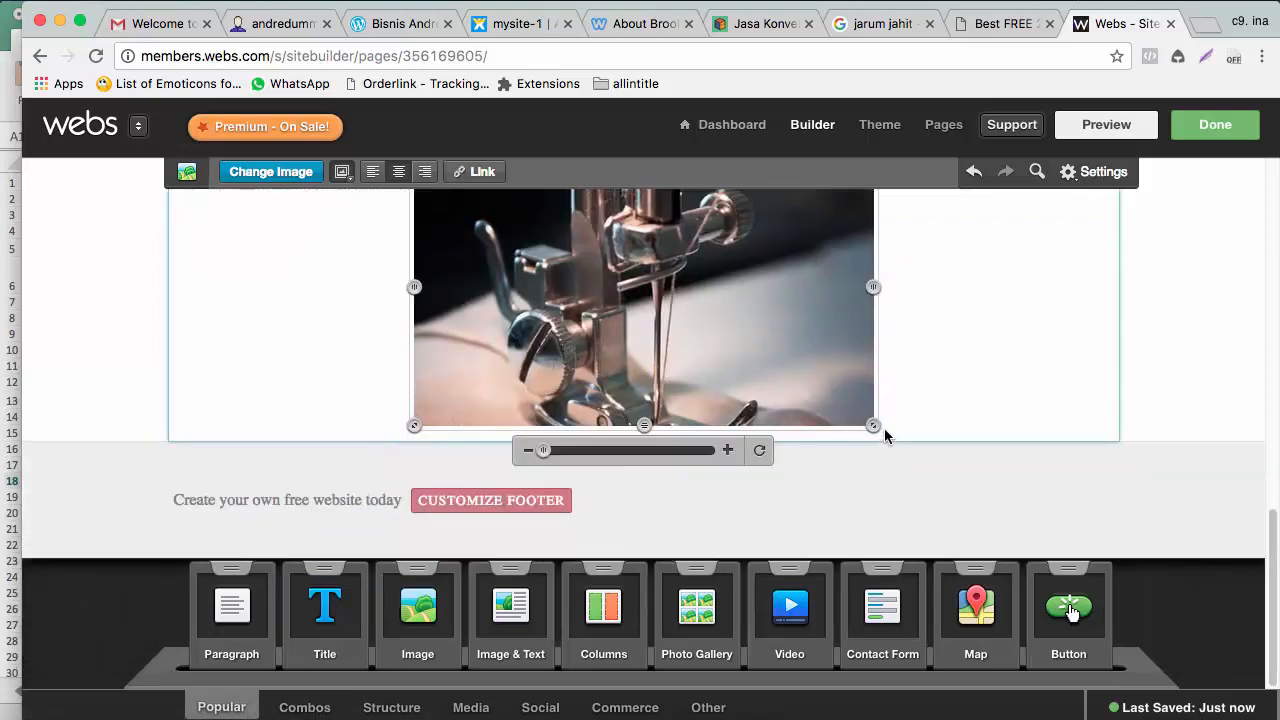
Open the preview version of the Home page in a new browser tab and view it
scroll(884, 428, up, 9)
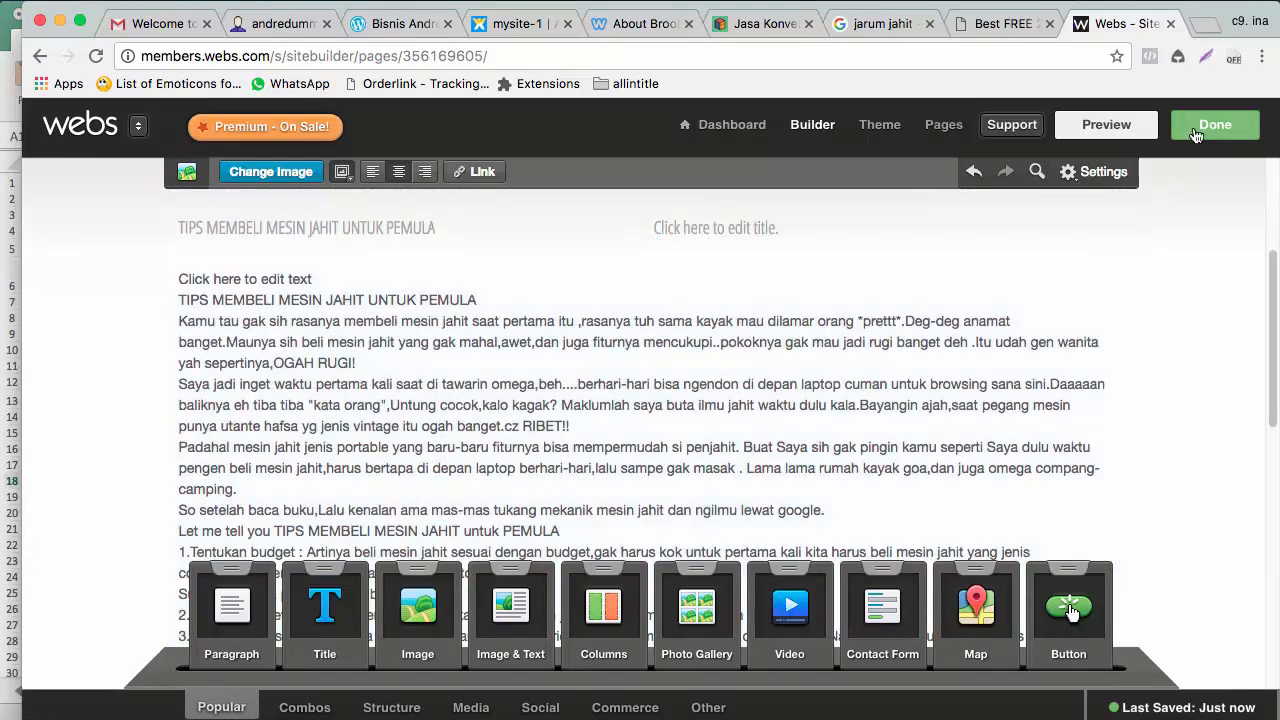
right_click(1097, 136)
click(1077, 137)
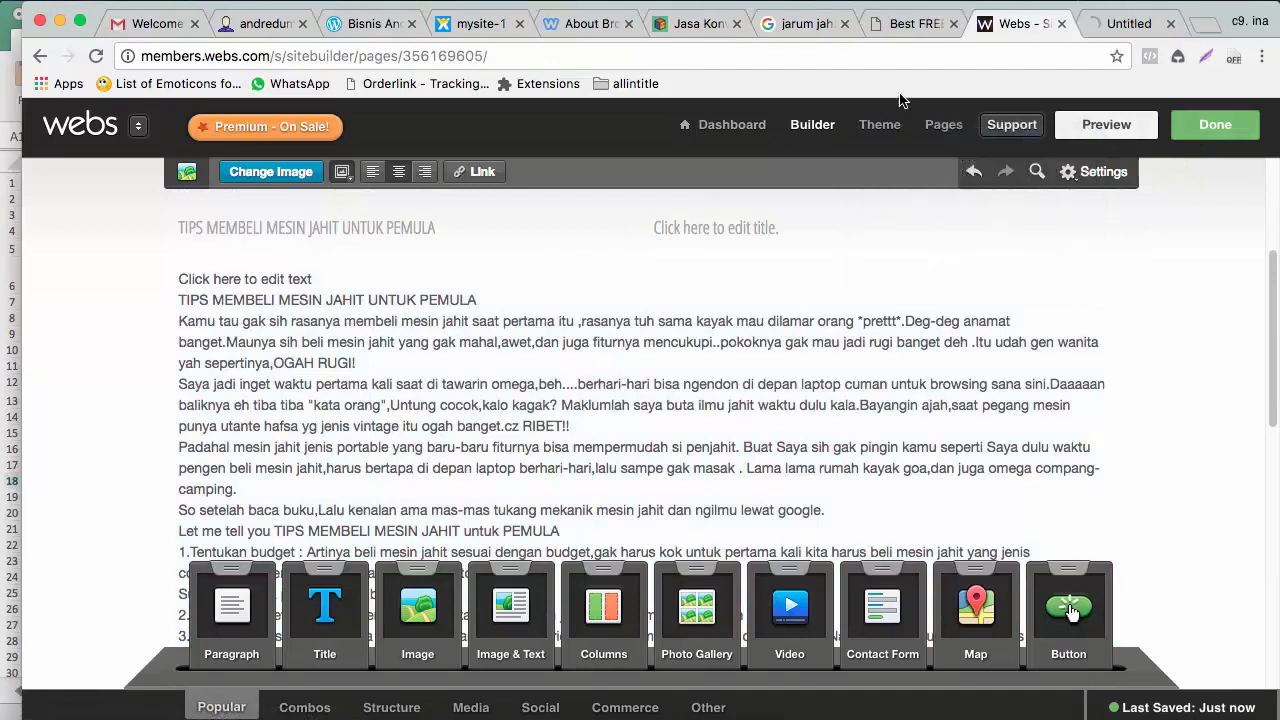
click(1125, 25)
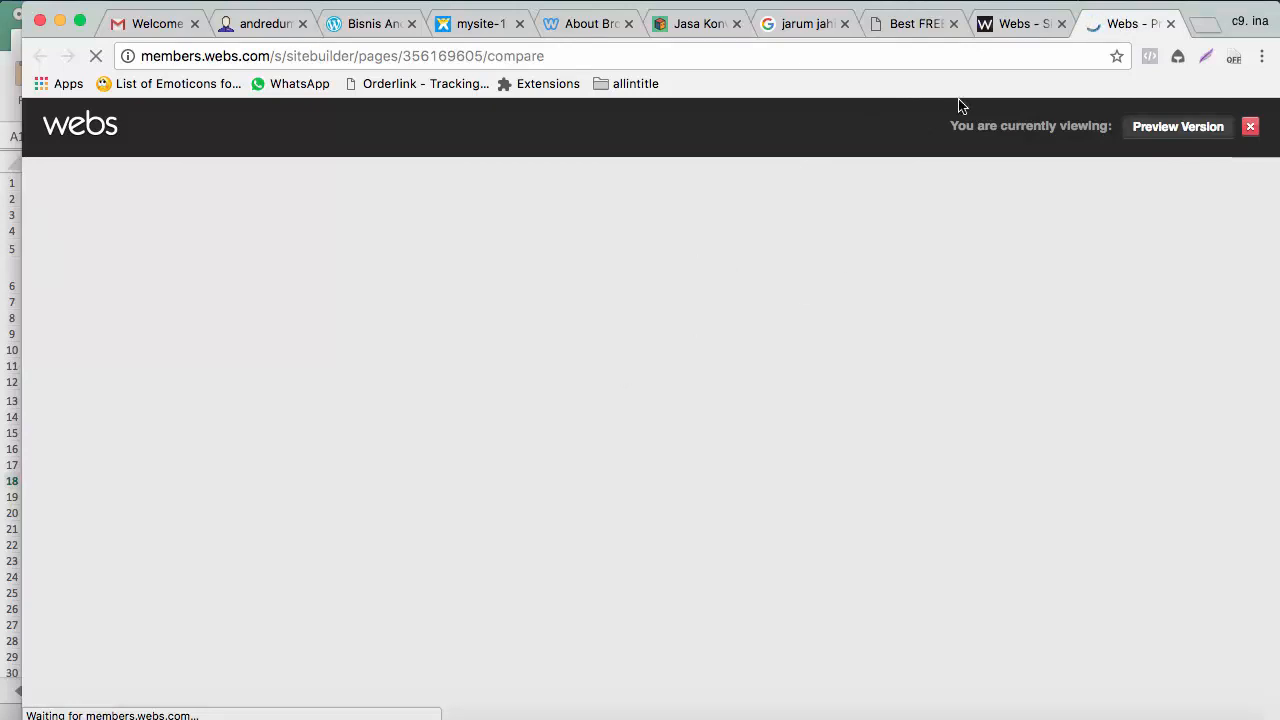
Return to the site builder tab and publish the website, completing the "I'm not a robot" check
click(1015, 29)
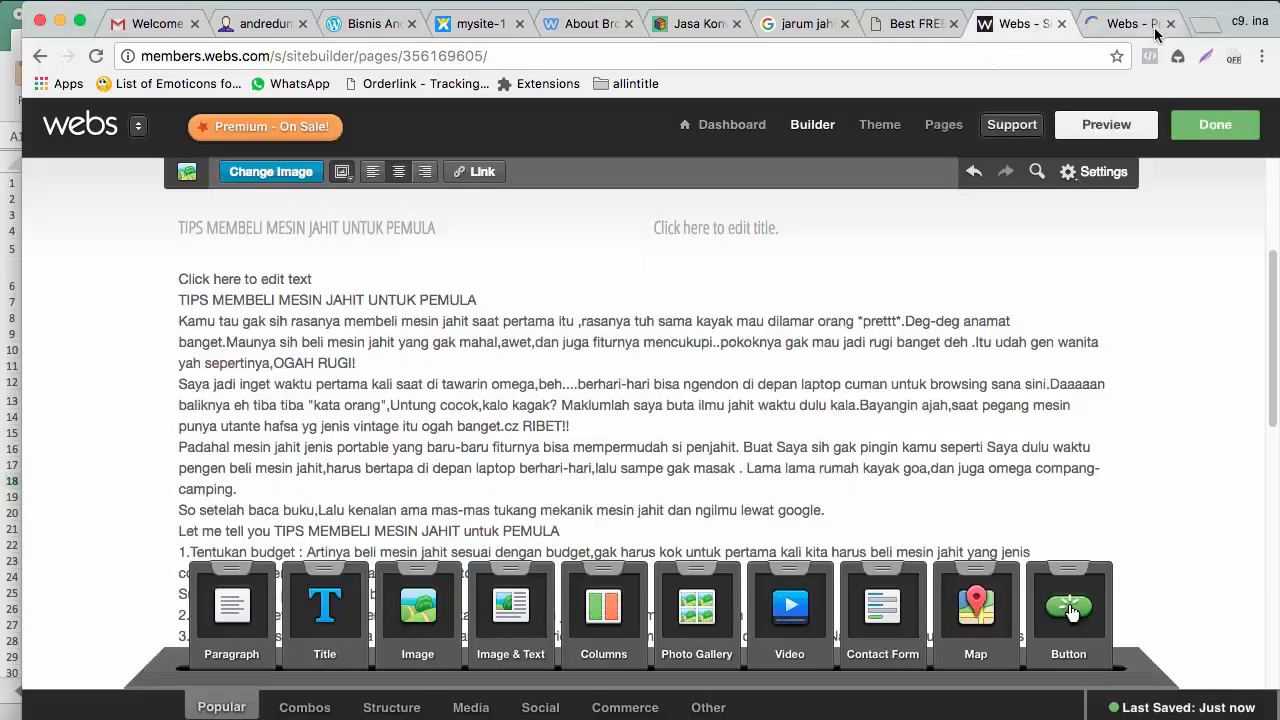
click(1212, 132)
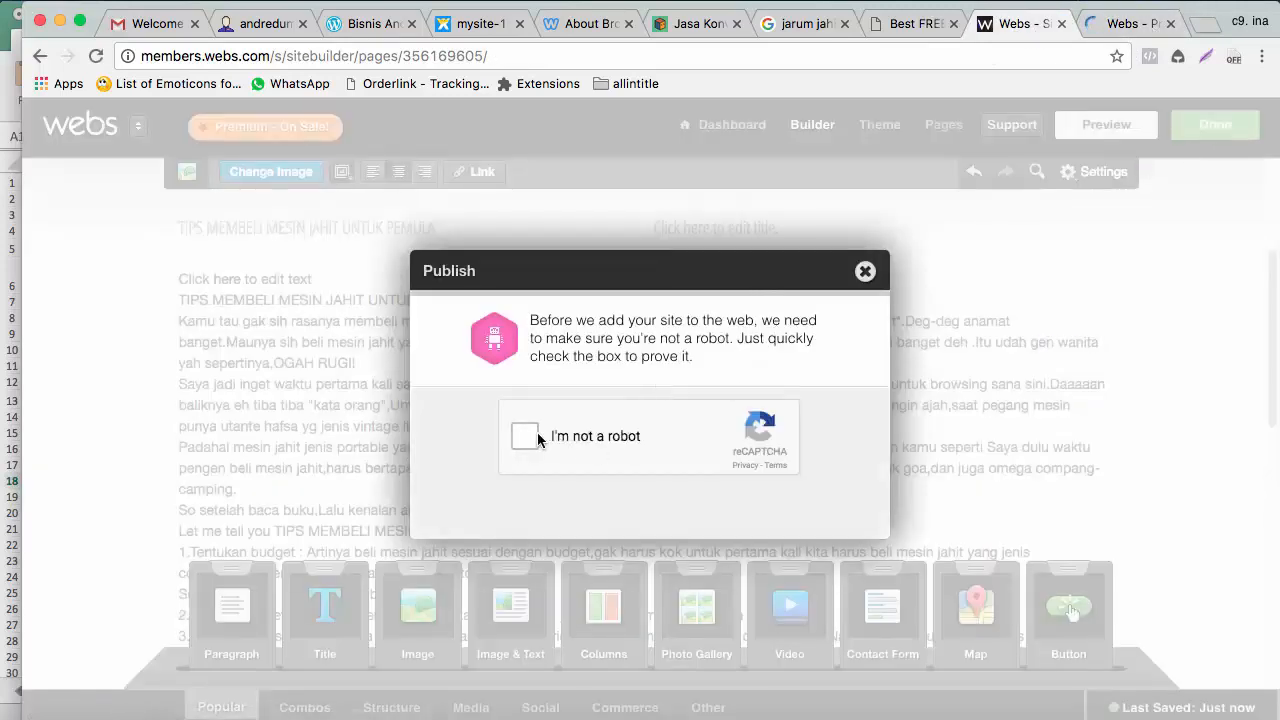
click(527, 436)
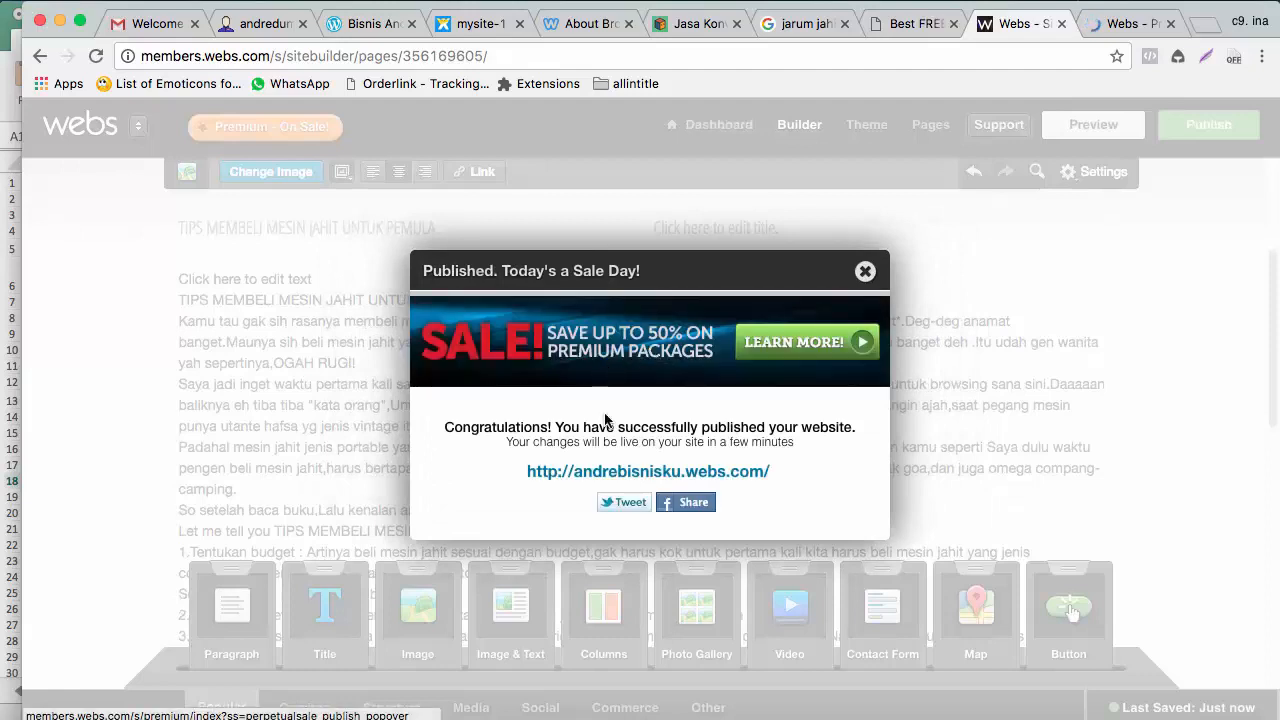
Open the published site's link in a new tab and share on Facebook with the message "Jasa Konveksi Tasikmalaya"
right_click(662, 470)
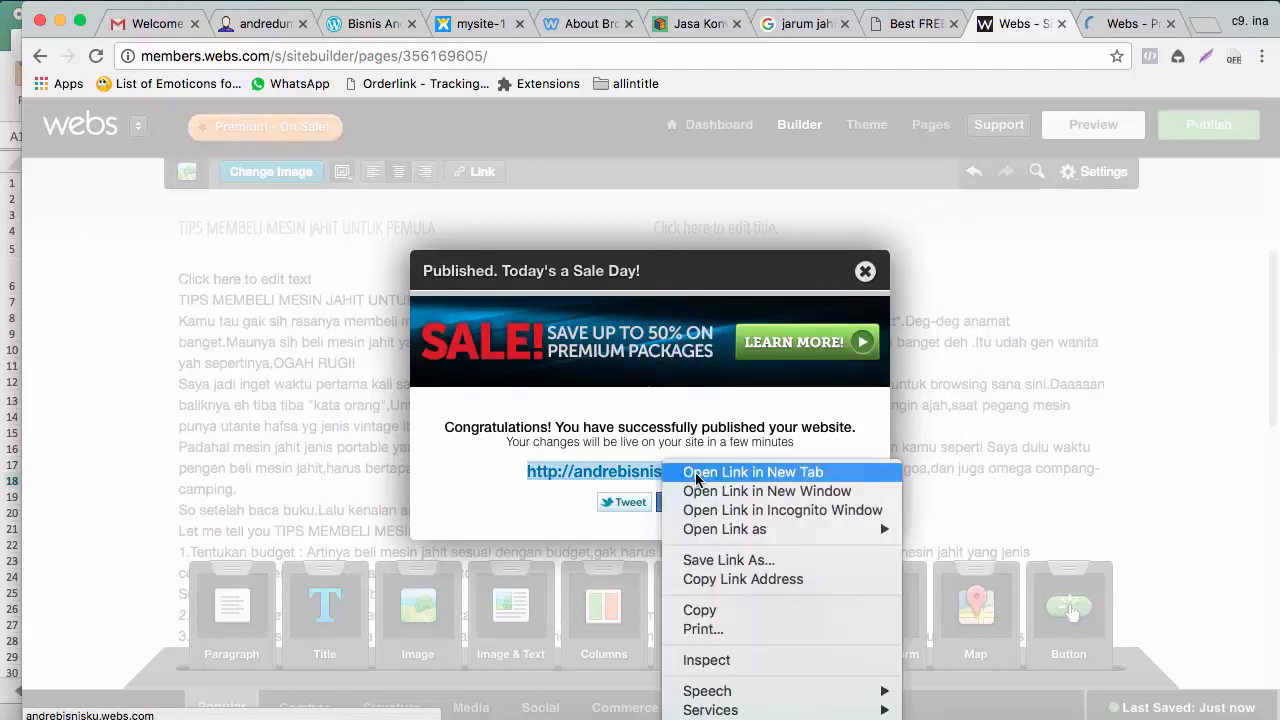
click(700, 478)
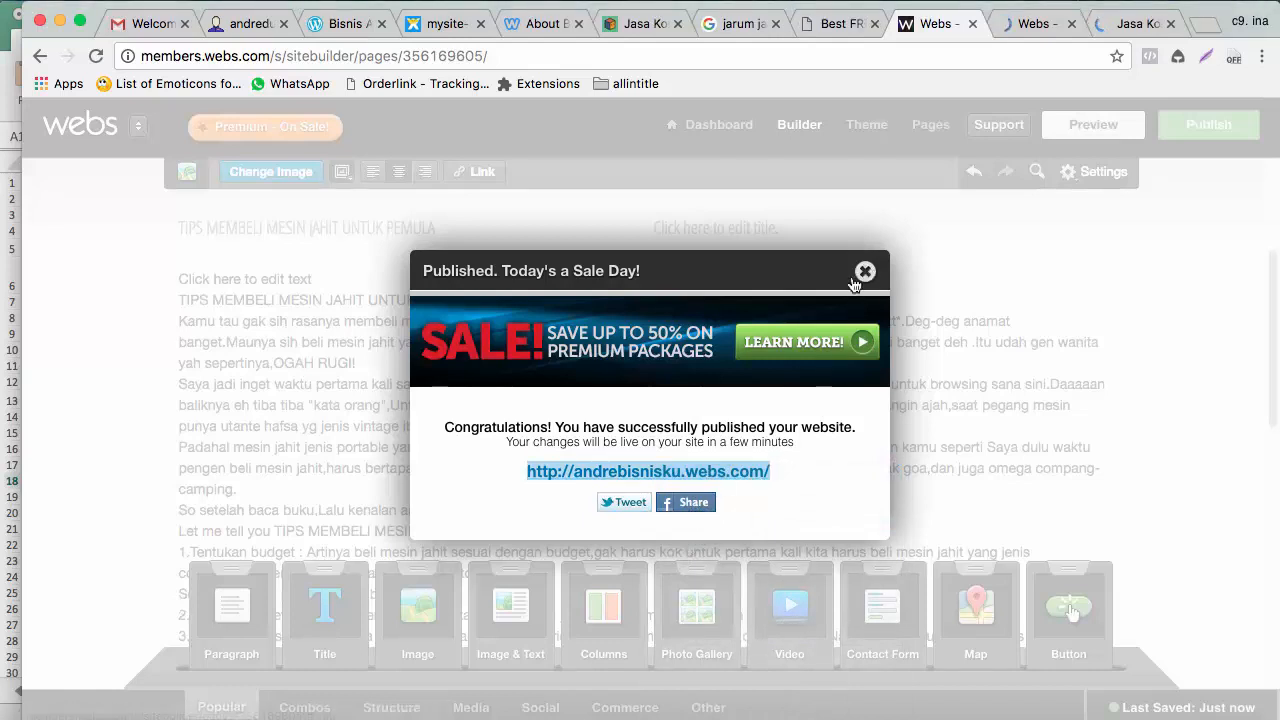
click(694, 502)
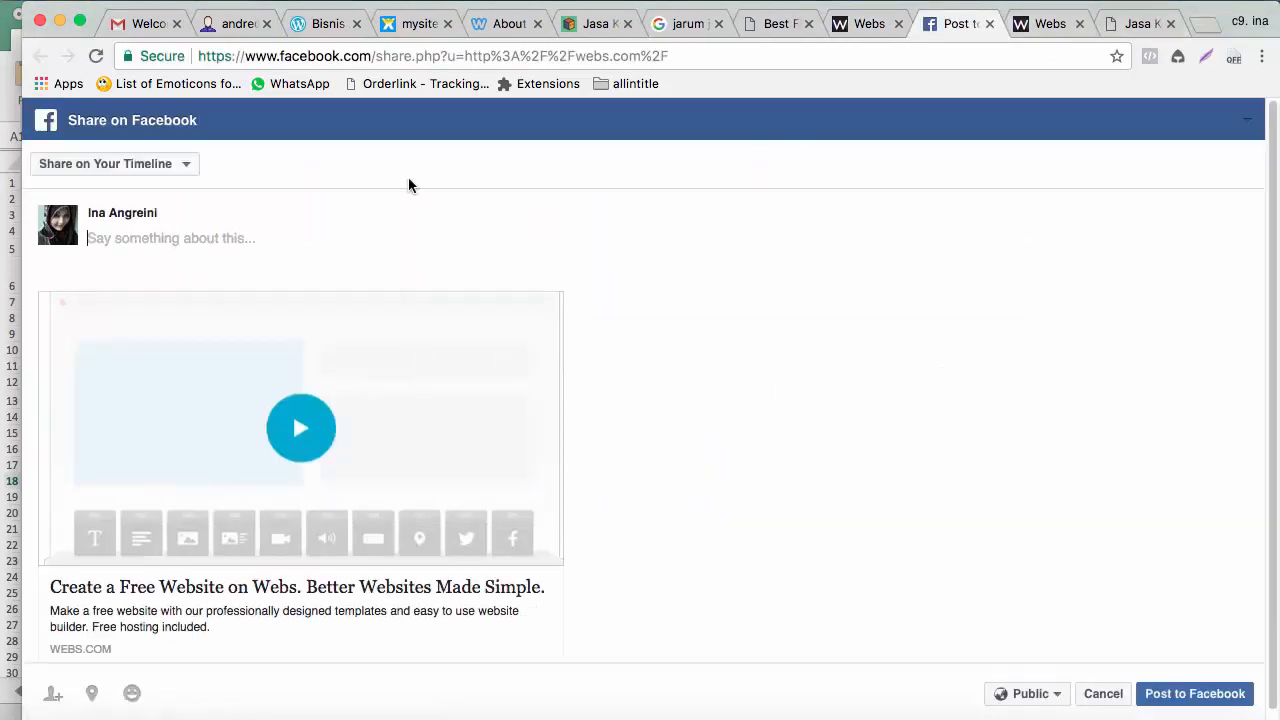
text(Jasa Konveksi Tasikmalaya)
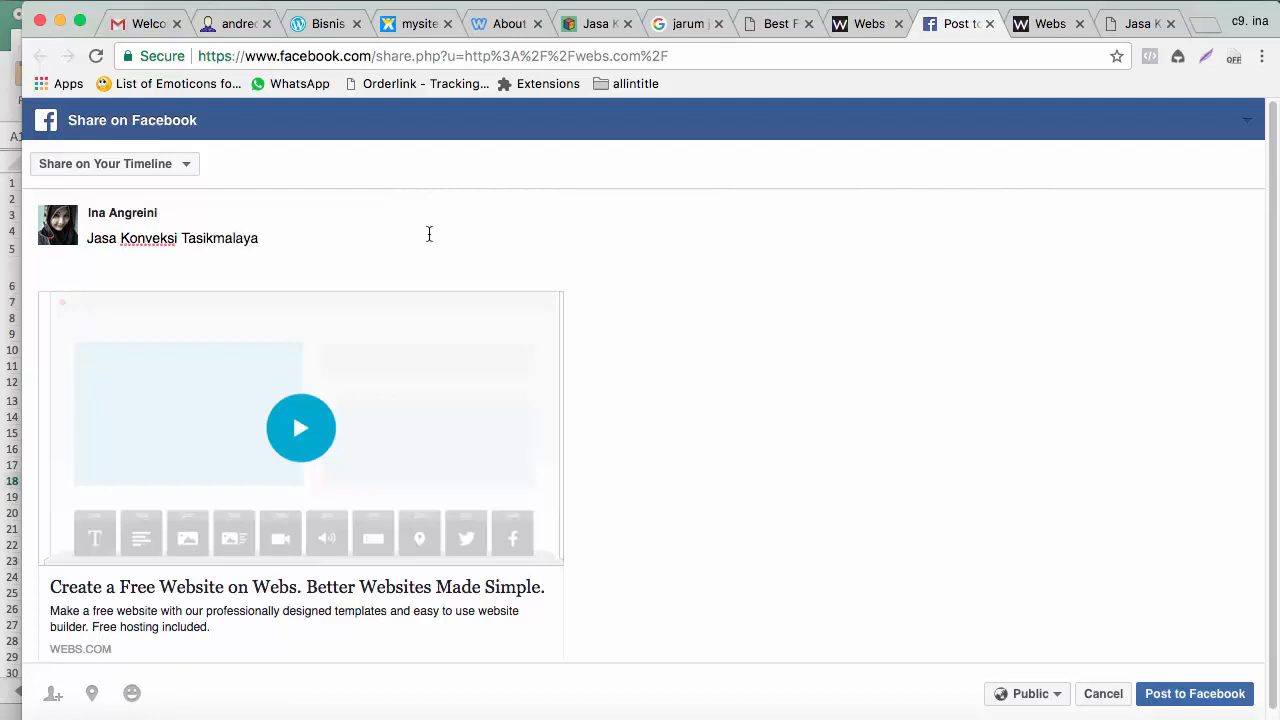
scroll(734, 446, down, 1)
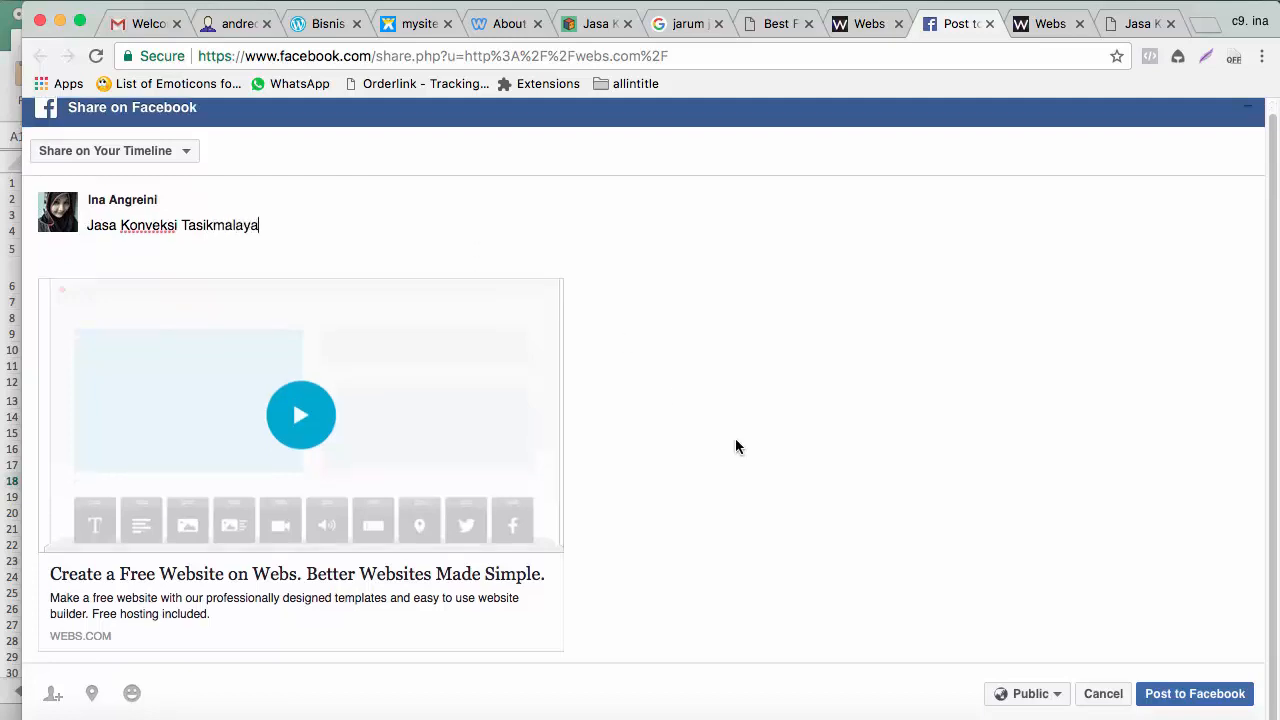
click(1190, 702)
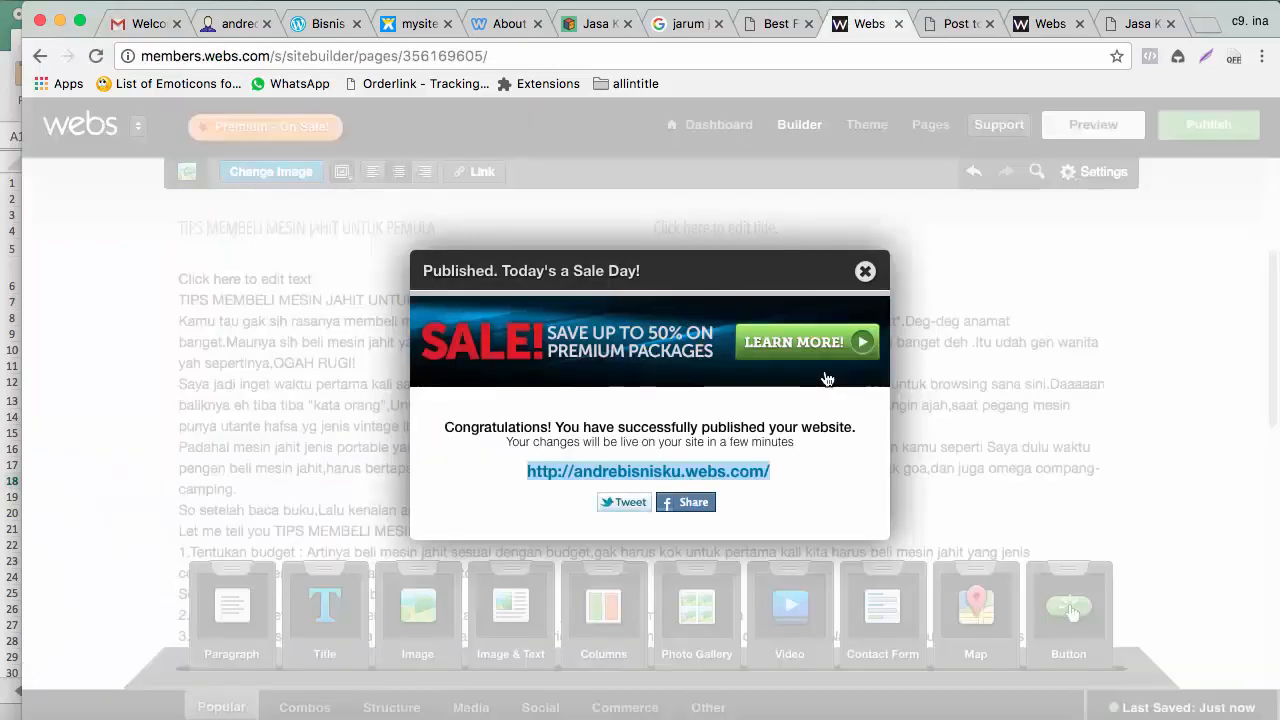
click(866, 271)
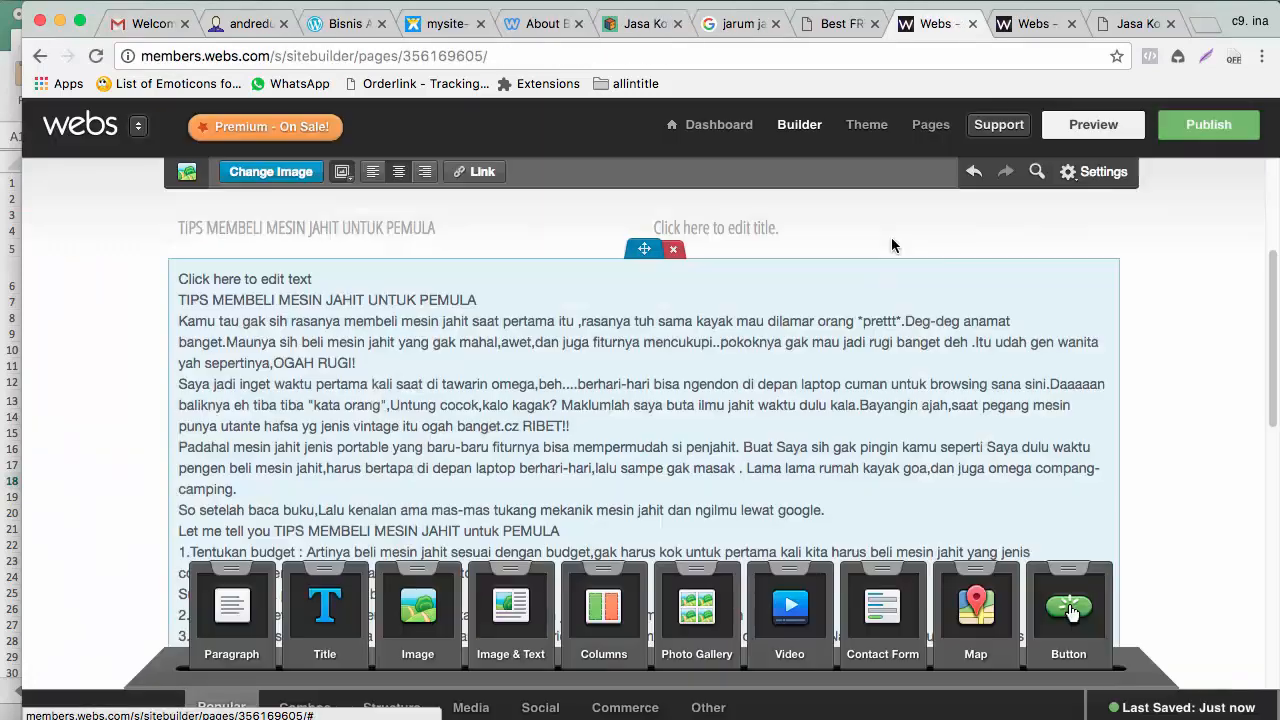
Review the Home and About Us pages in the preview version and close the preview tab
click(1031, 26)
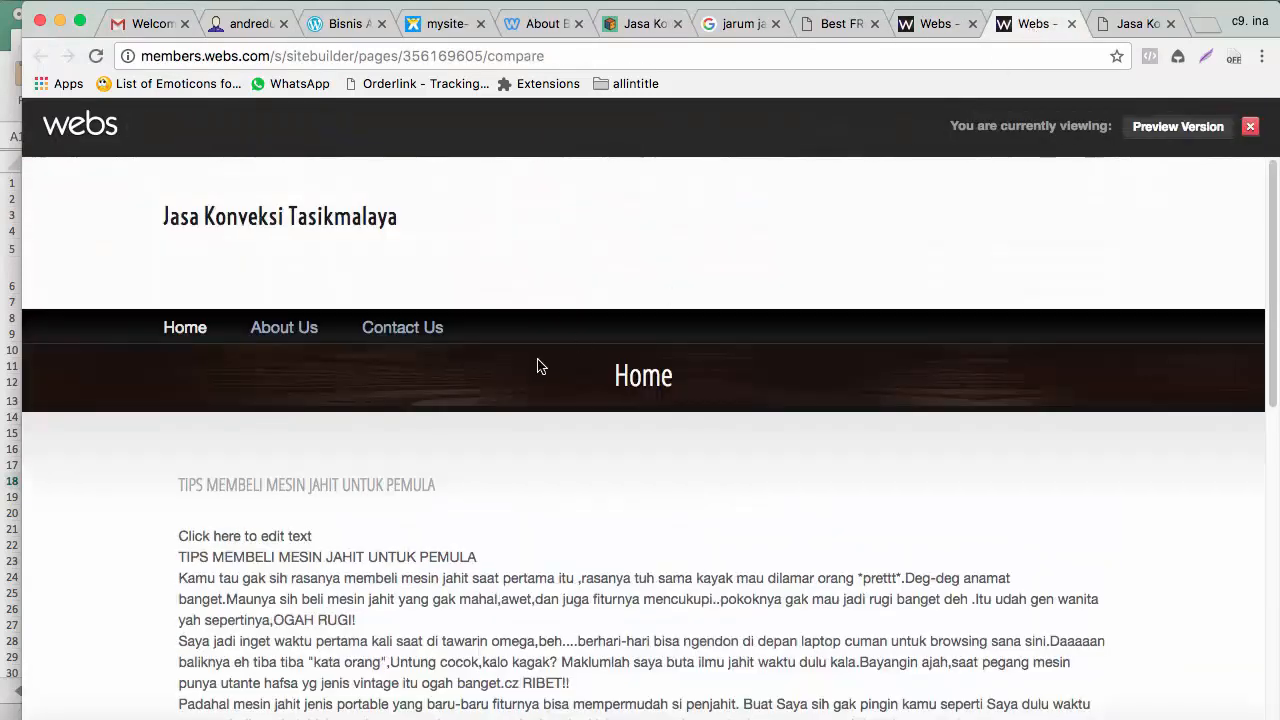
scroll(537, 362, down, 1)
scroll(421, 440, down, 4)
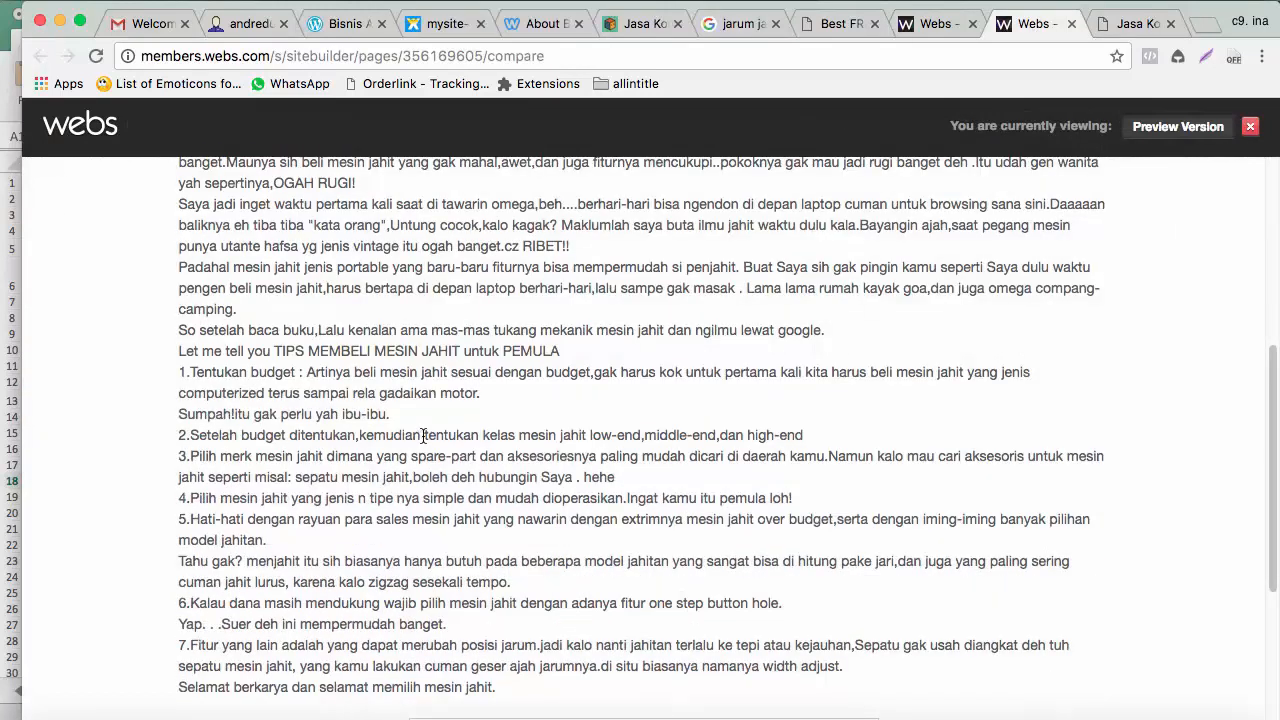
scroll(424, 436, down, 4)
scroll(423, 434, up, 8)
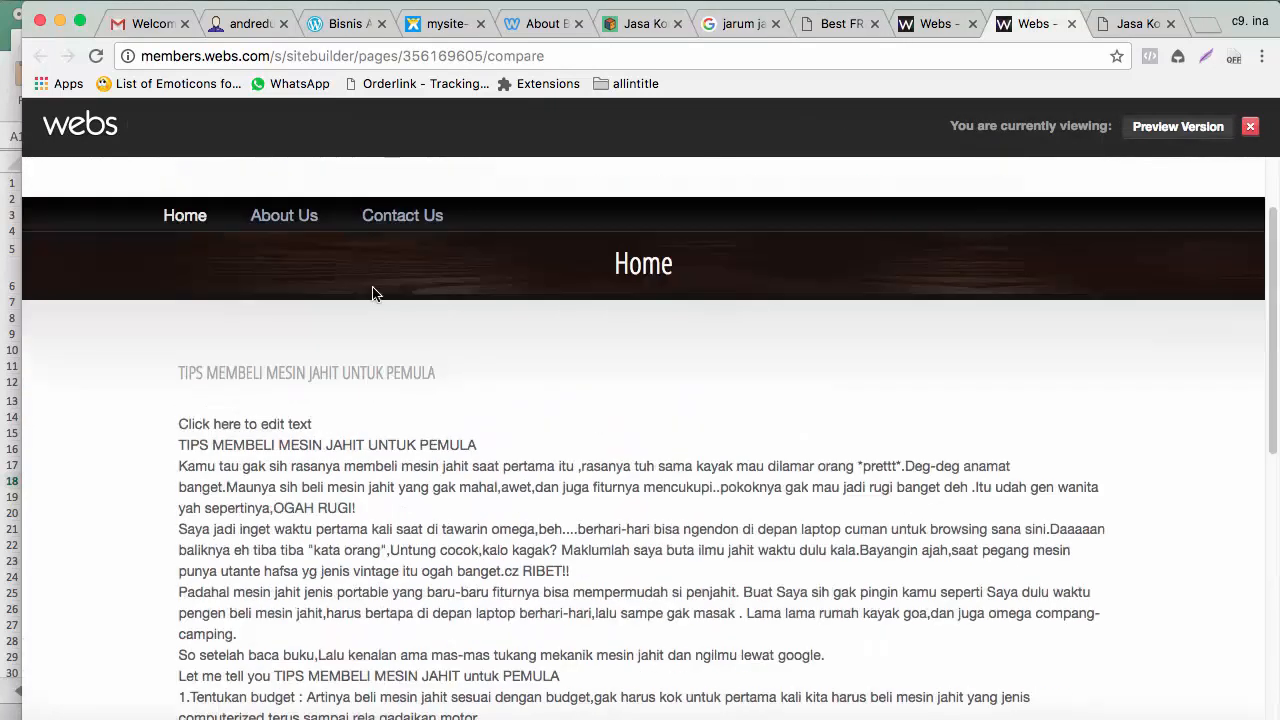
click(285, 218)
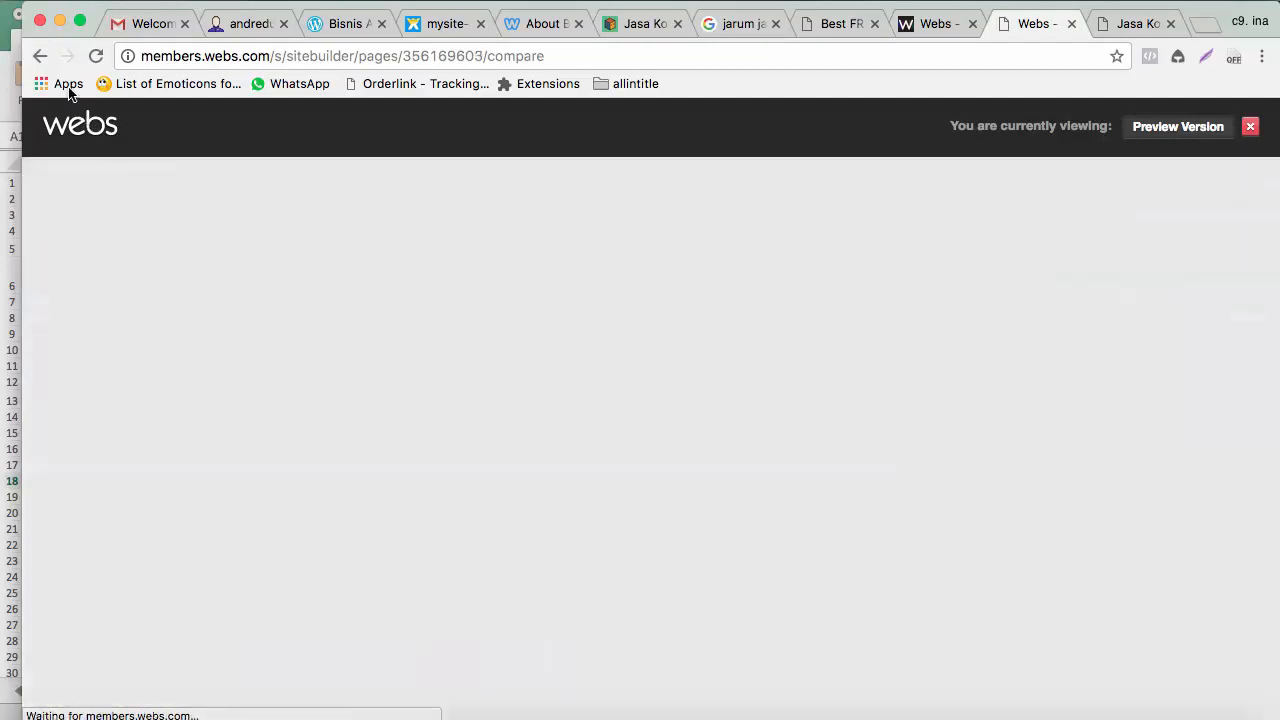
click(40, 58)
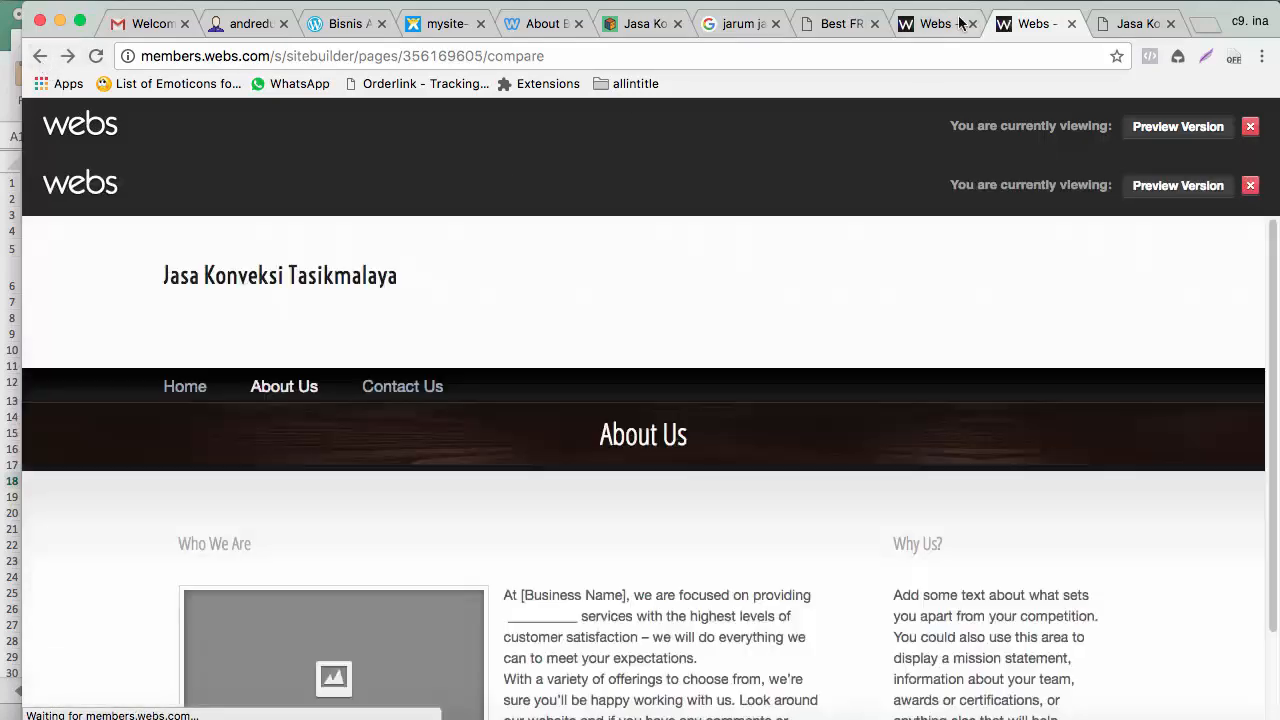
scroll(680, 400, down, 1)
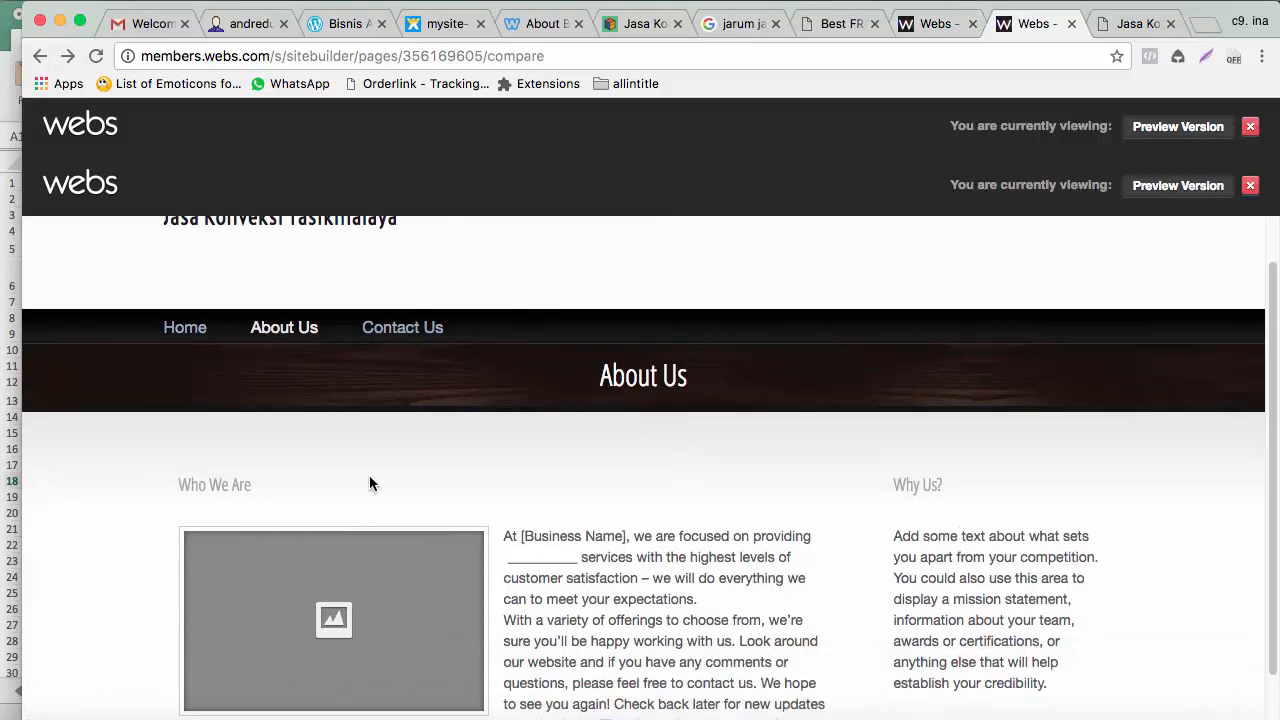
scroll(604, 515, down, 1)
scroll(620, 547, down, 1)
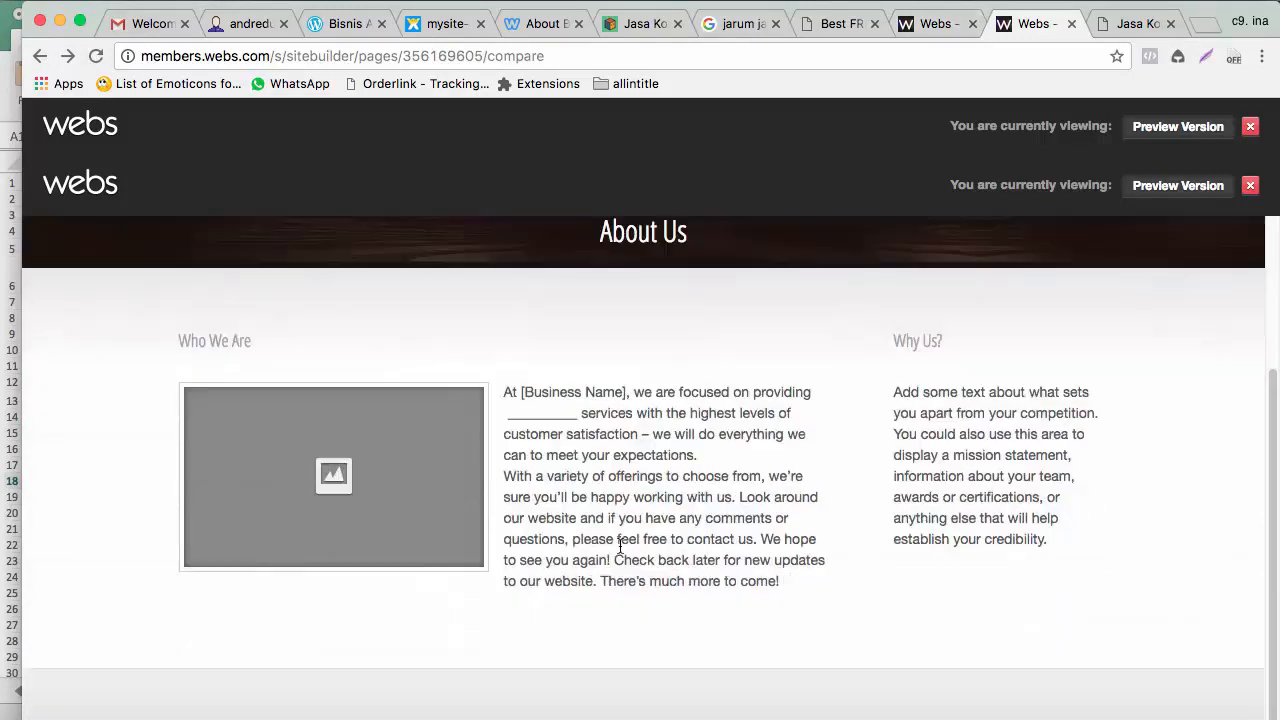
click(1070, 23)
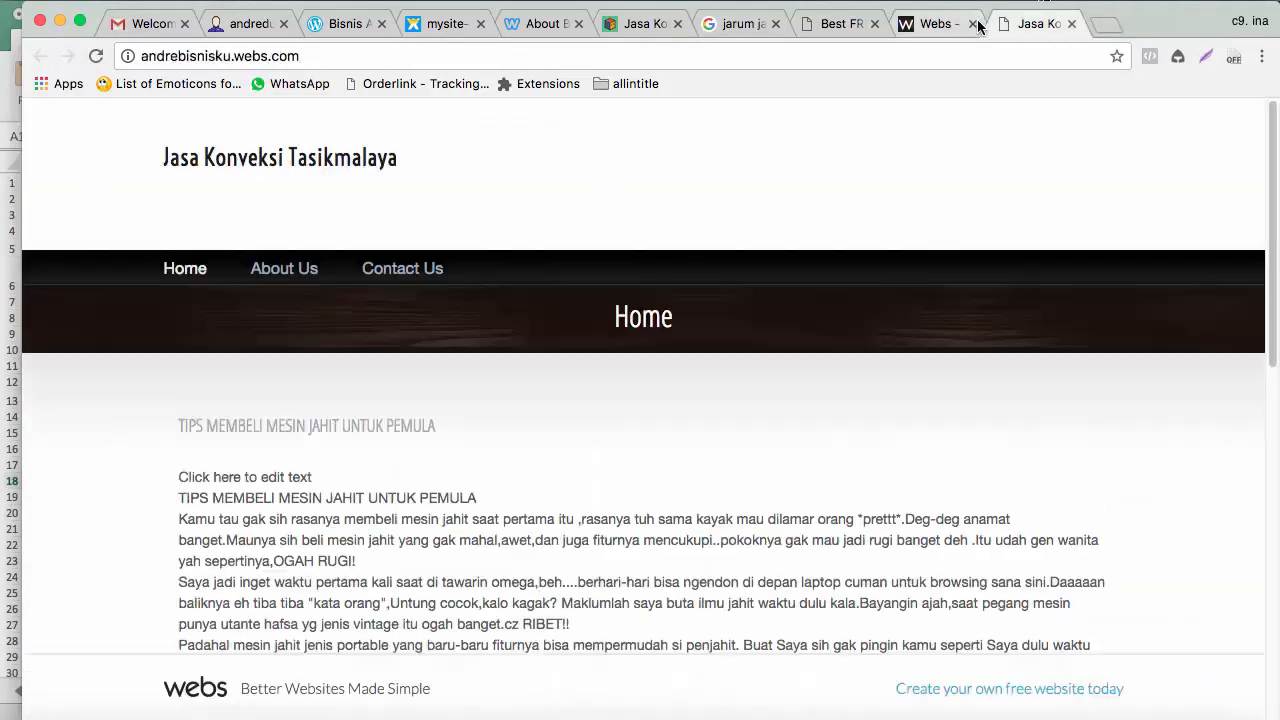
Look through the article on the live site's Home page
scroll(672, 333, down, 4)
scroll(672, 333, down, 7)
scroll(675, 330, up, 10)
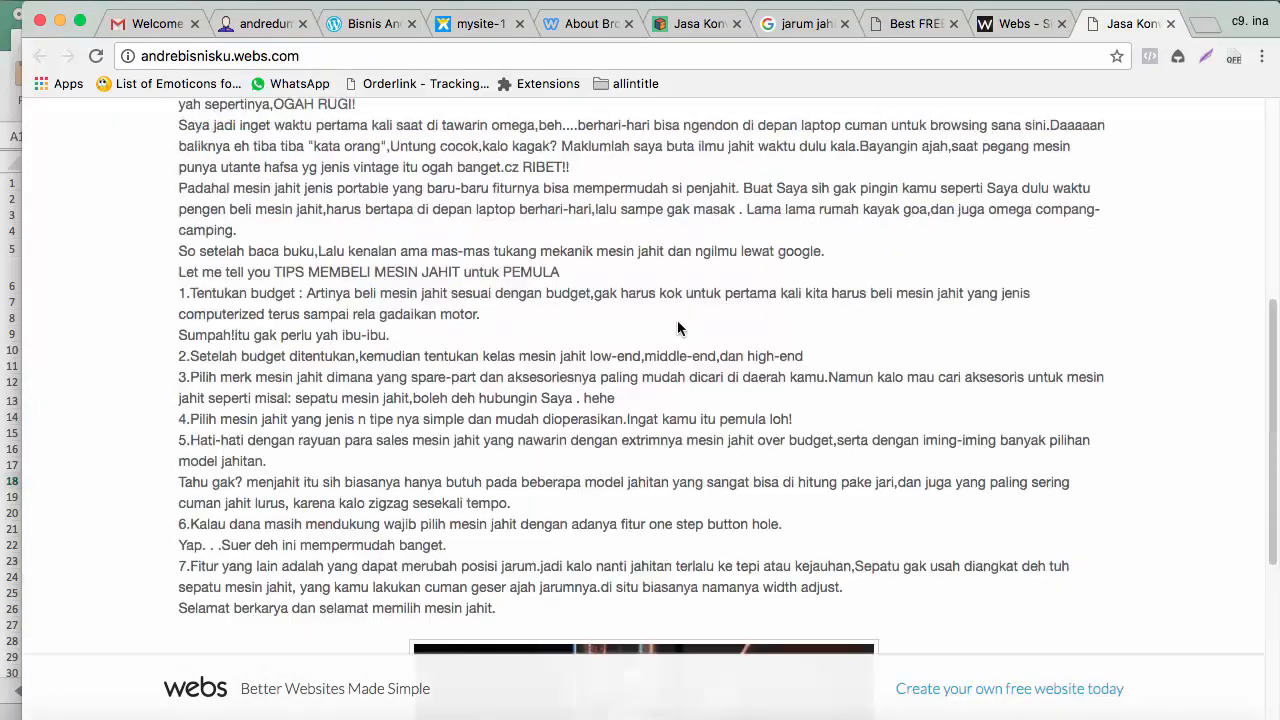
Return to the site builder and open the About Us page for editing
click(1012, 23)
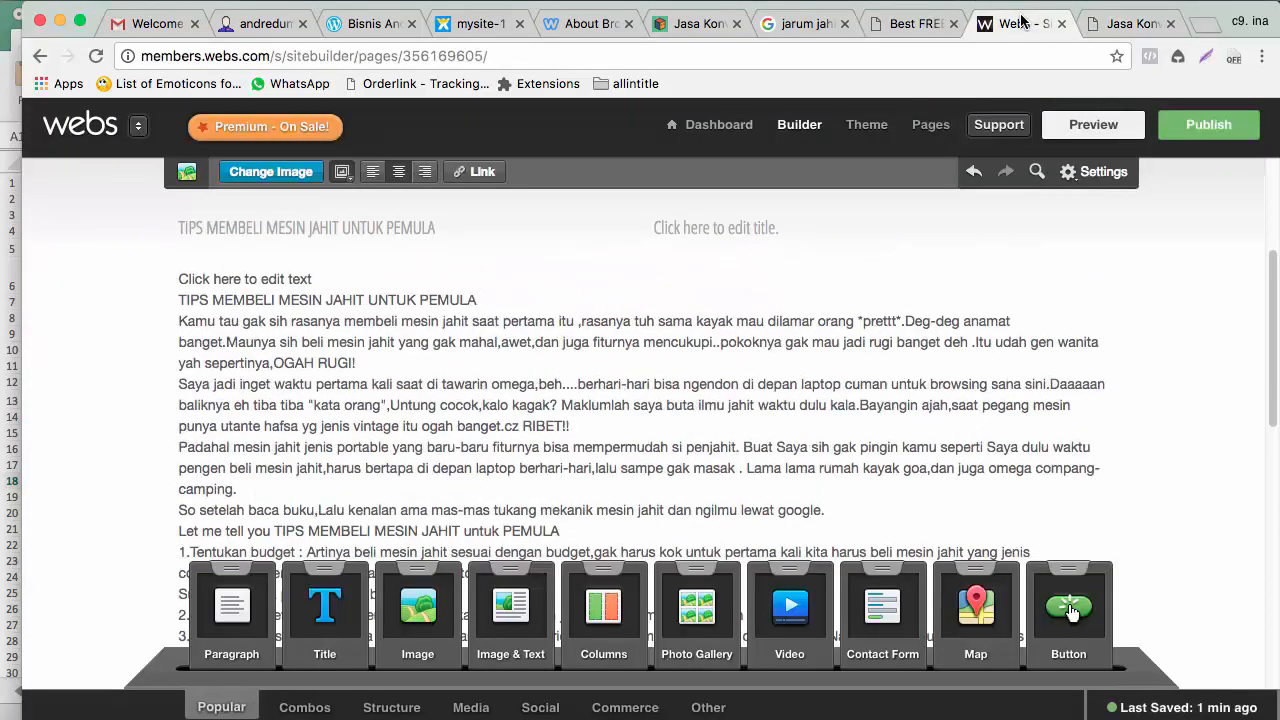
scroll(852, 298, up, 3)
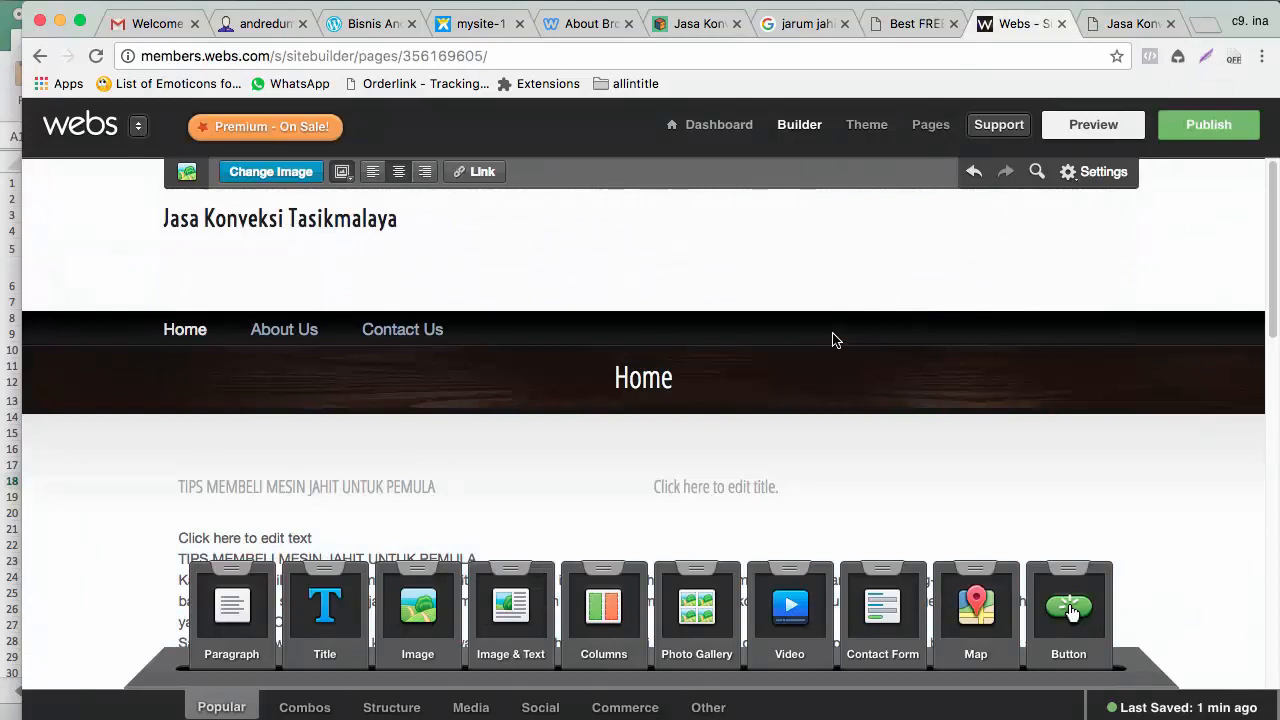
click(309, 332)
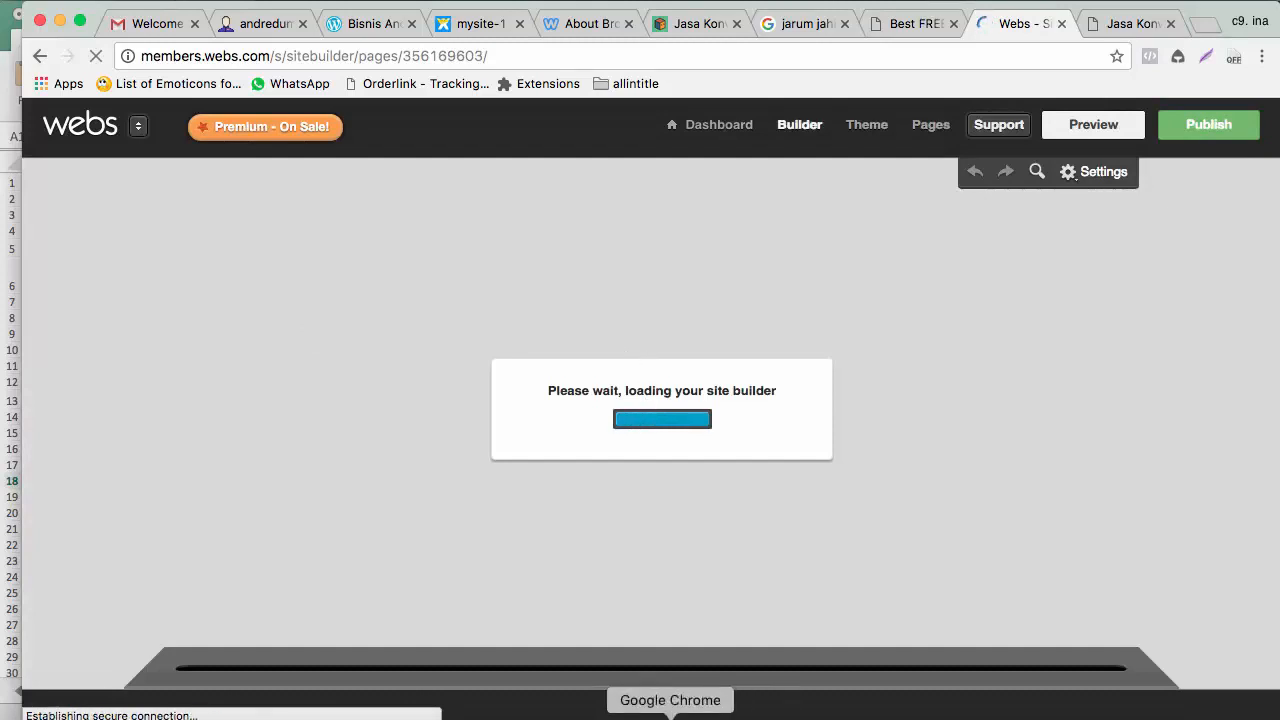
Copy the Deskripsi text in cell I6 of the Excel workbook and return to the About Us page in Chrome
click(514, 712)
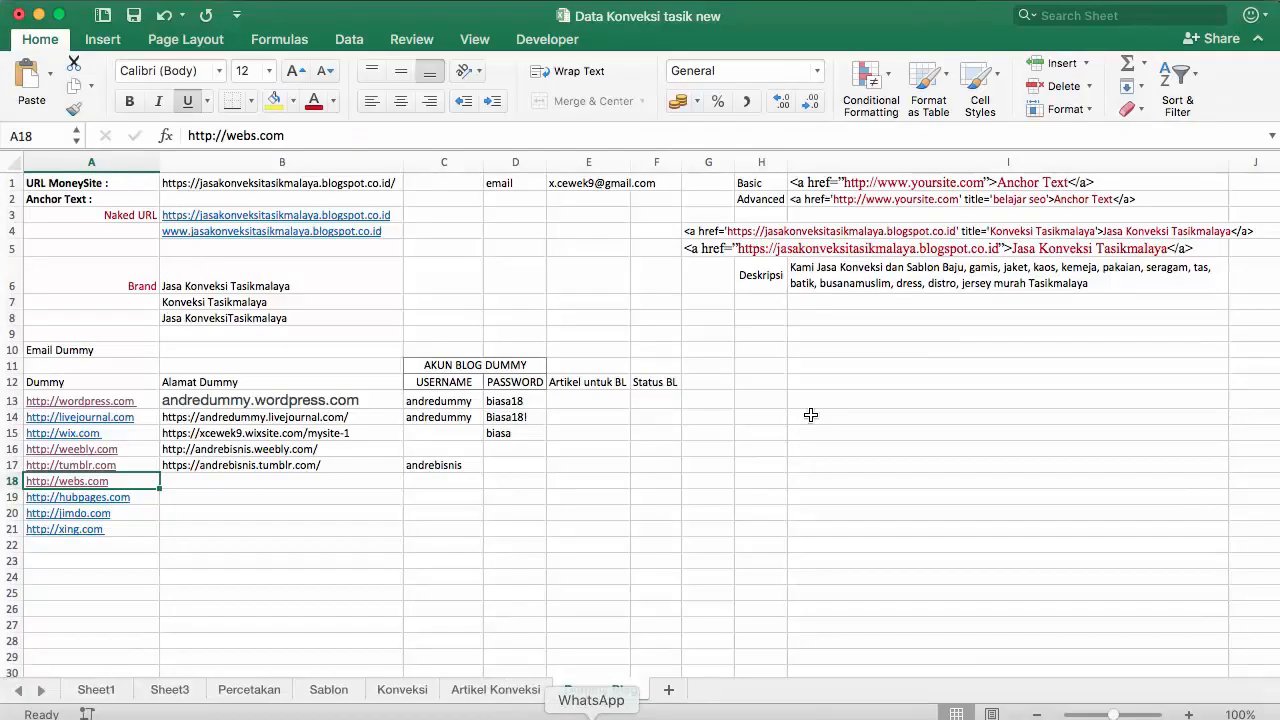
click(848, 280)
key(super+c)
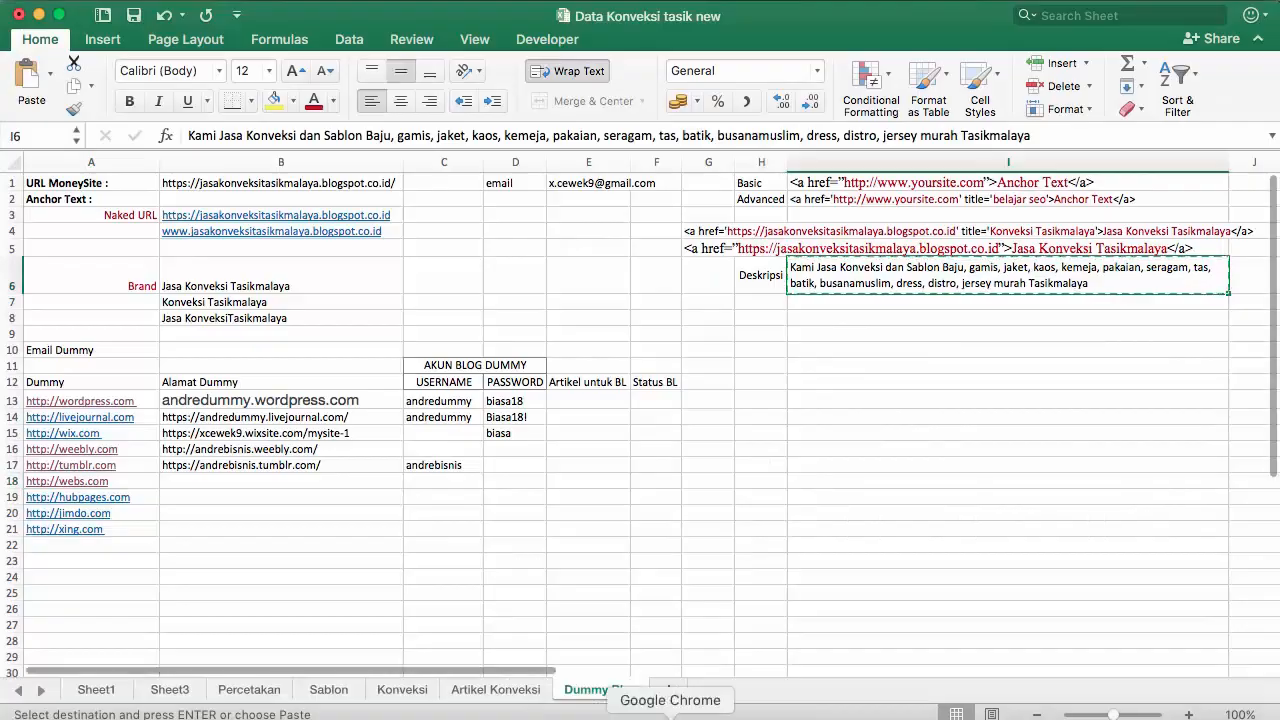
click(668, 712)
scroll(484, 422, down, 5)
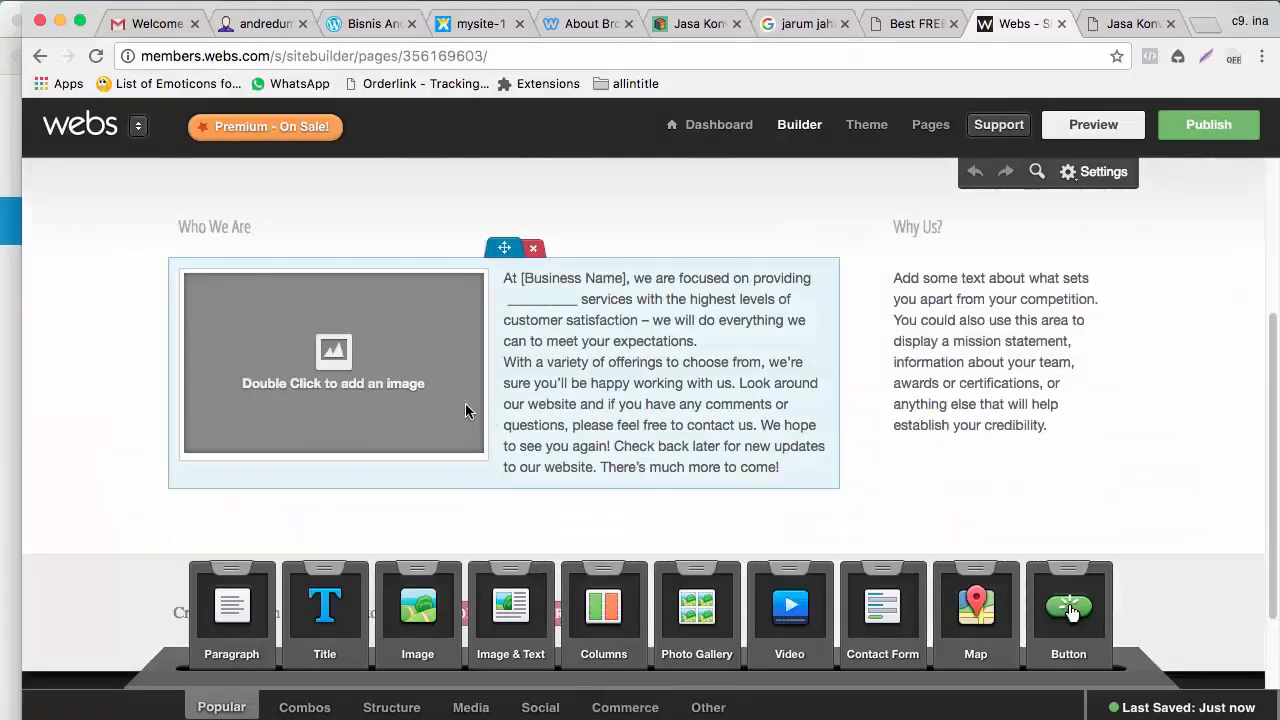
Try to replace the placeholder text beside the Who We Are image with the copied description
click(636, 362)
double_click(636, 362)
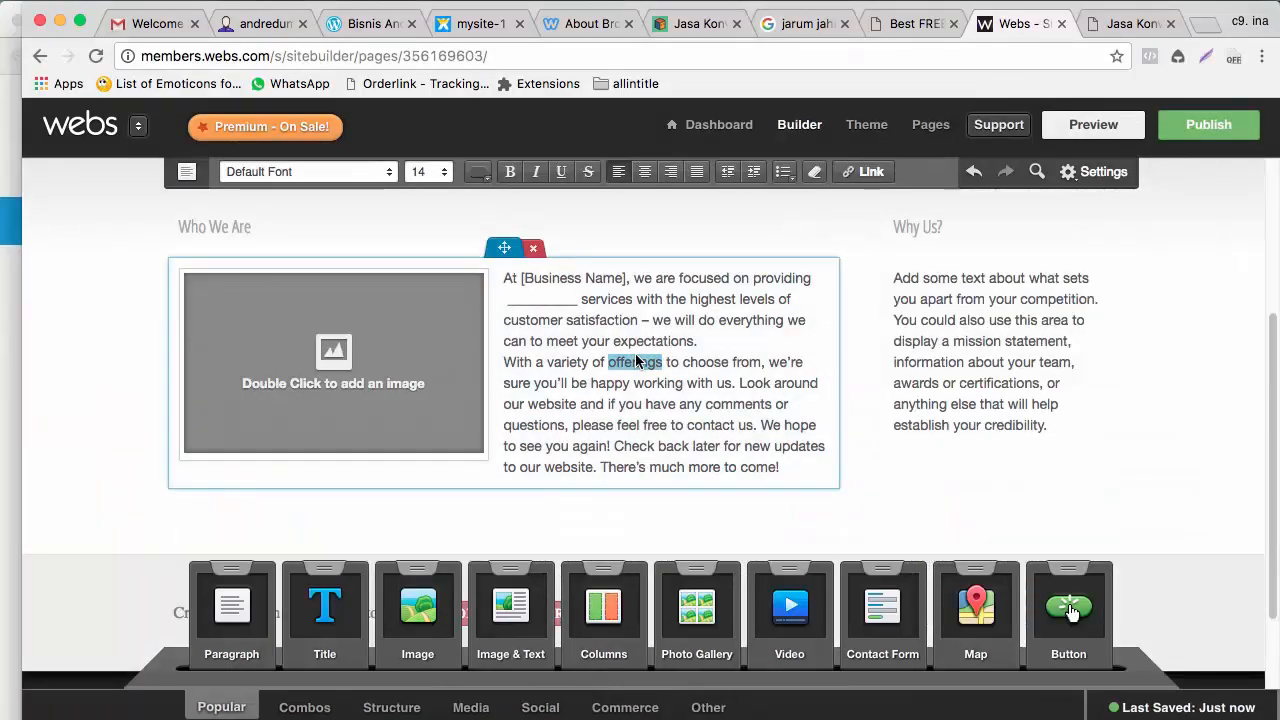
click(636, 362)
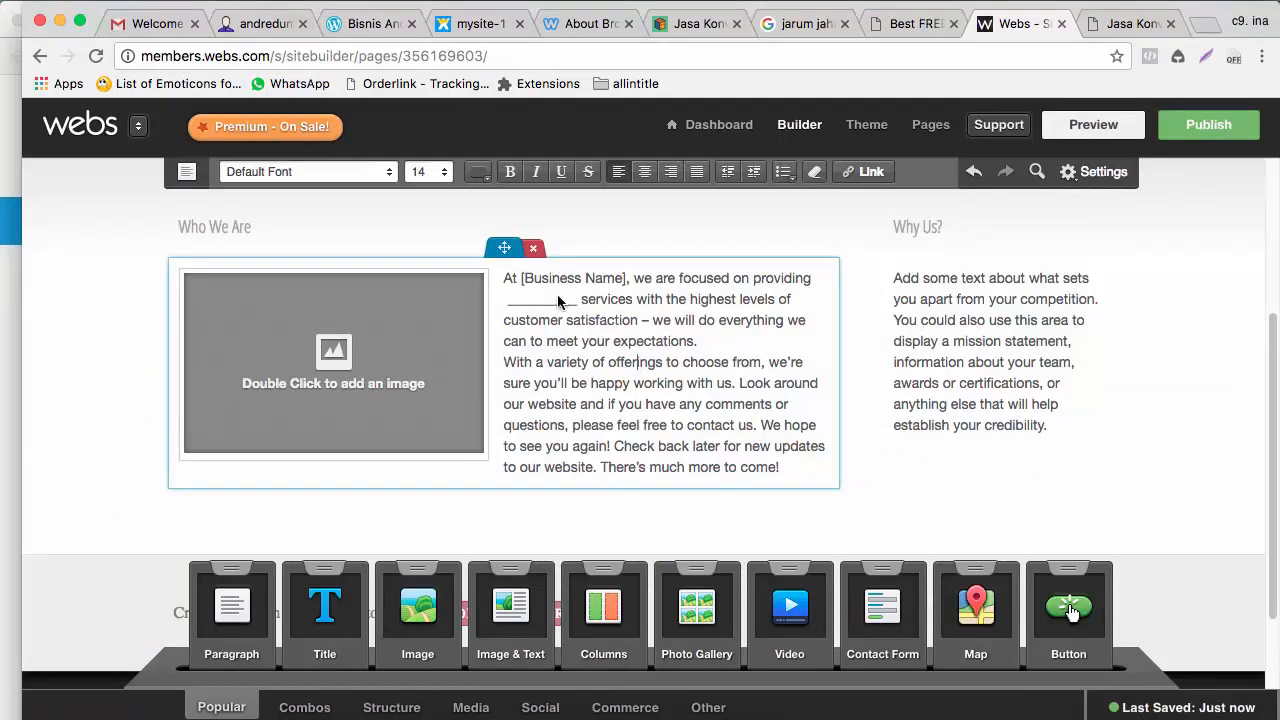
drag(786, 467, 504, 278)
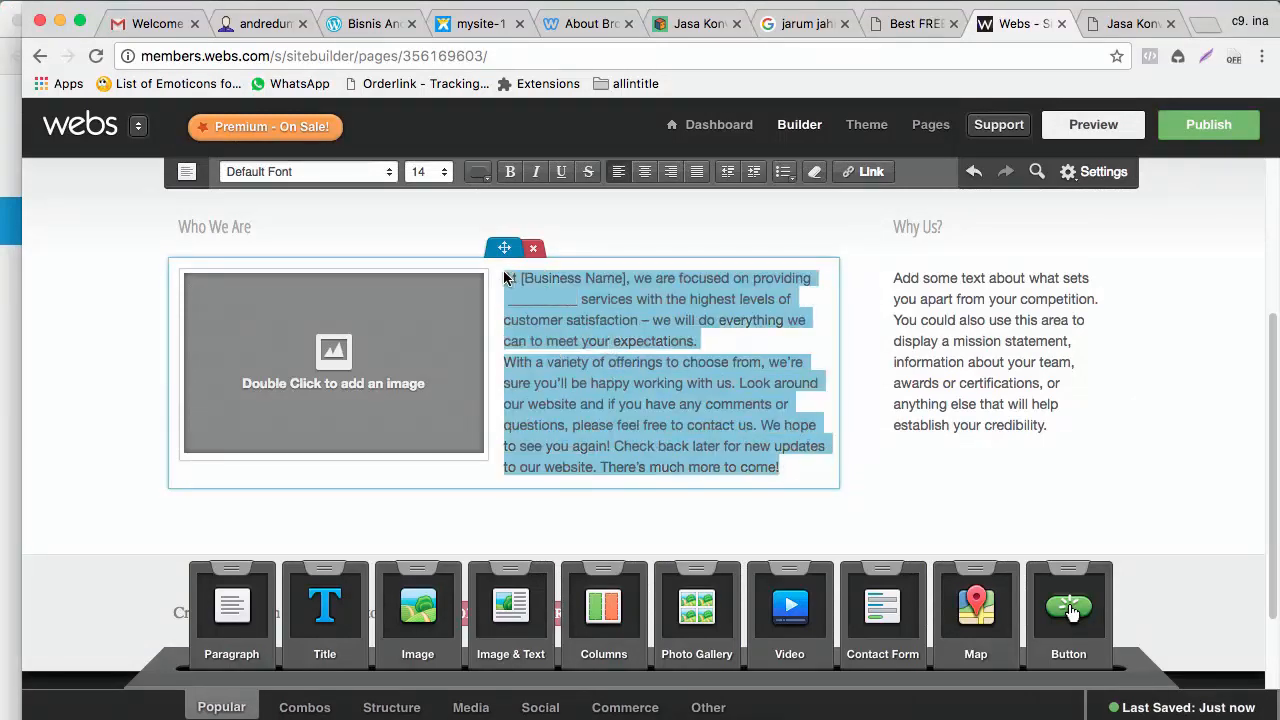
key(super+v)
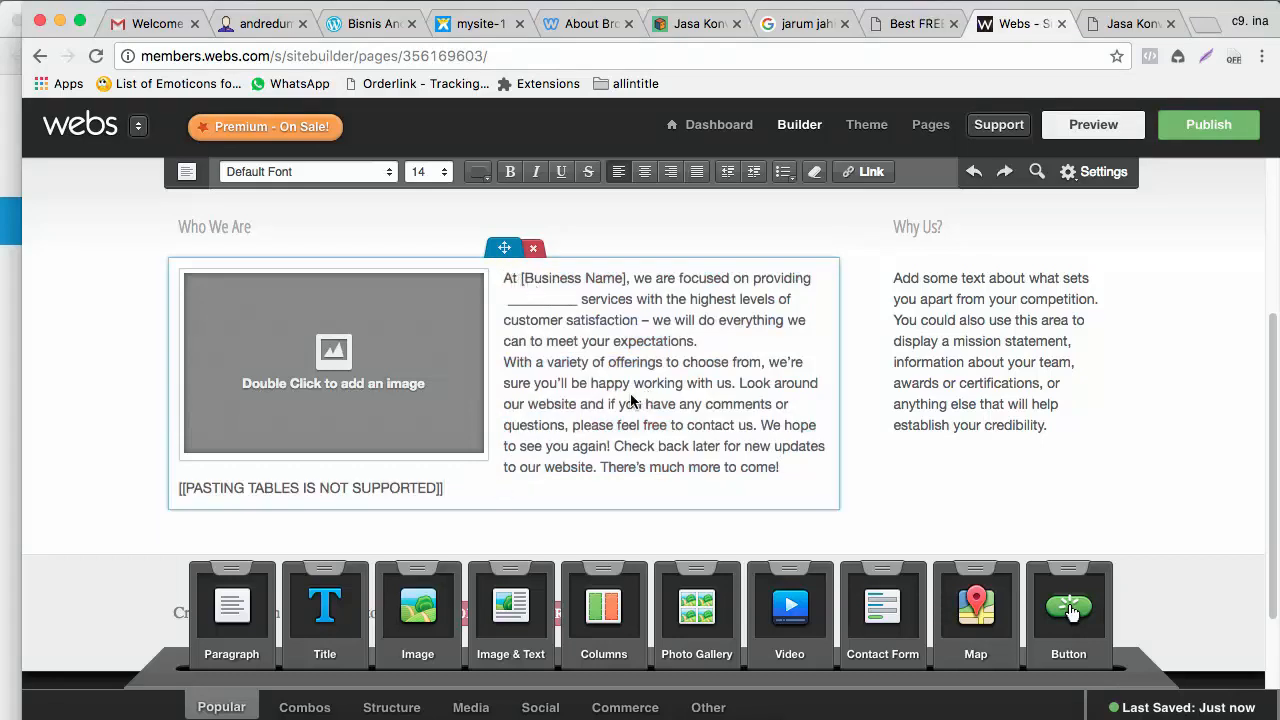
Delete all the placeholder text beside the Who We Are image
drag(554, 484, 511, 276)
key(BackSpace)
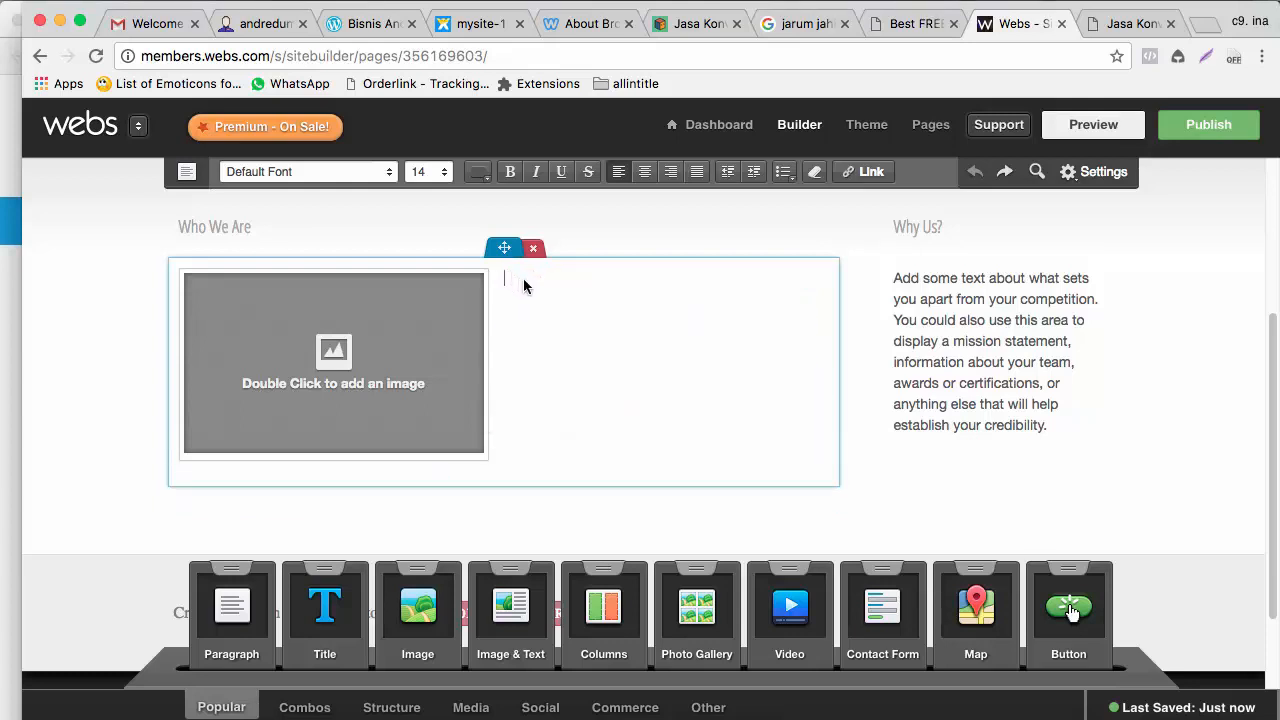
Try pasting the copied cell into the emptied Who We Are text area and delete the pasted content
key(super+v)
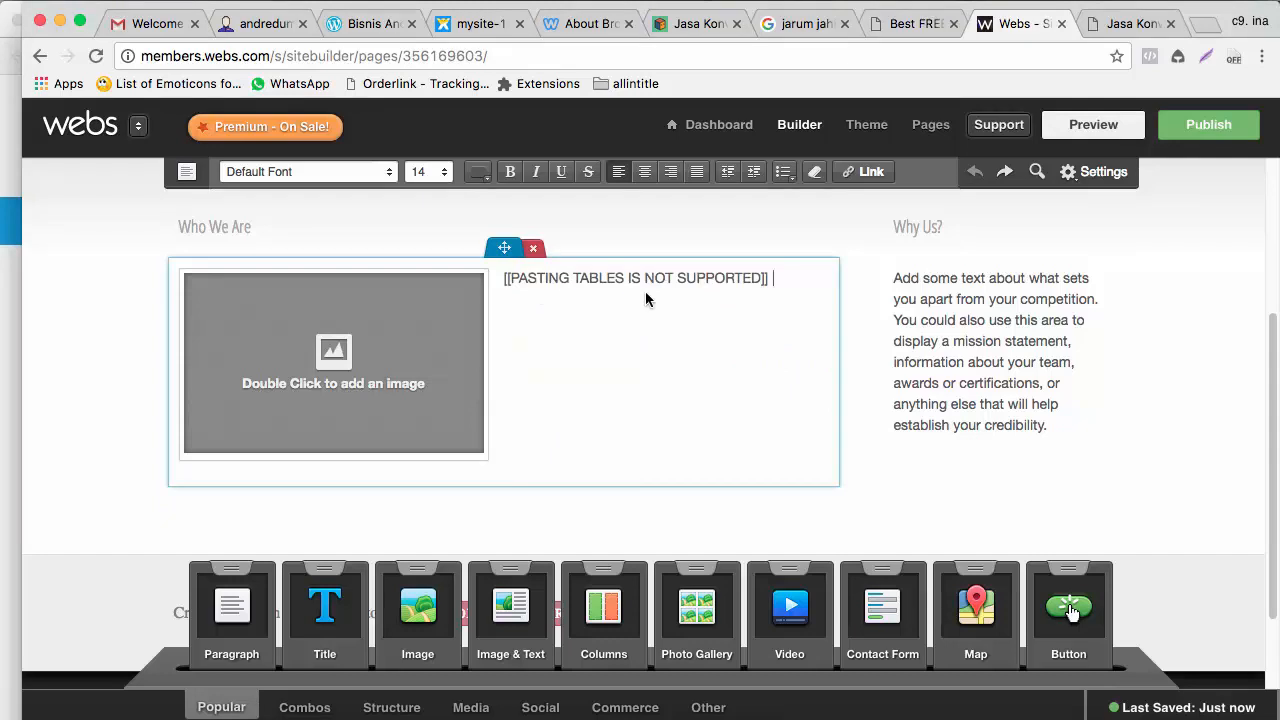
drag(772, 278, 499, 275)
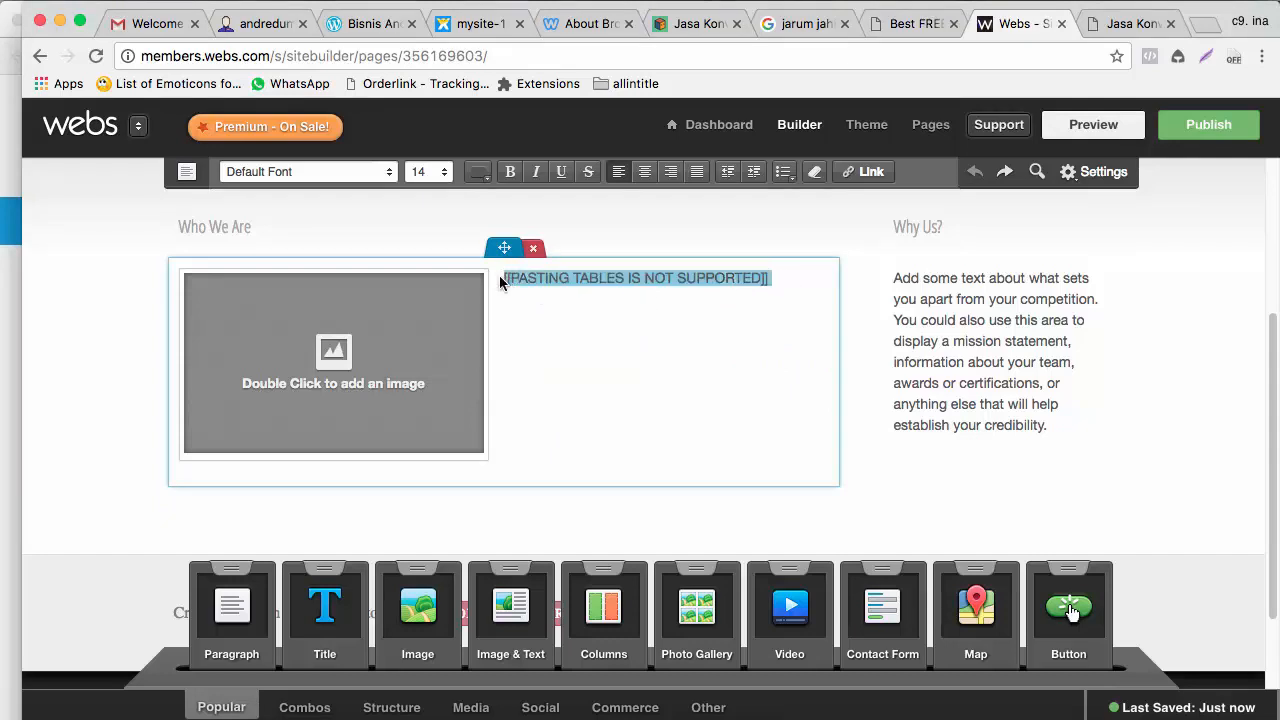
key(BackSpace)
Put the description into a TextEdit document, copy it from there, and paste it beside the Who We Are image in the site builder
click(283, 719)
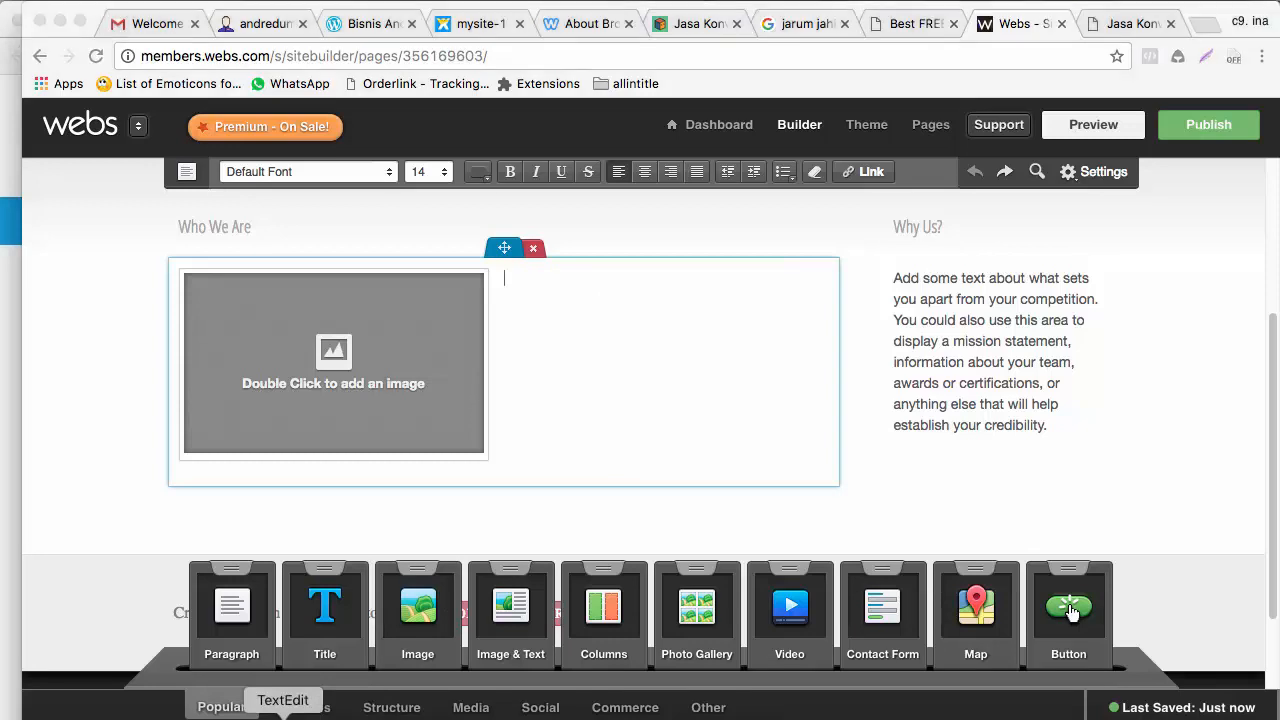
click(511, 211)
key(super+a)
key(super+c)
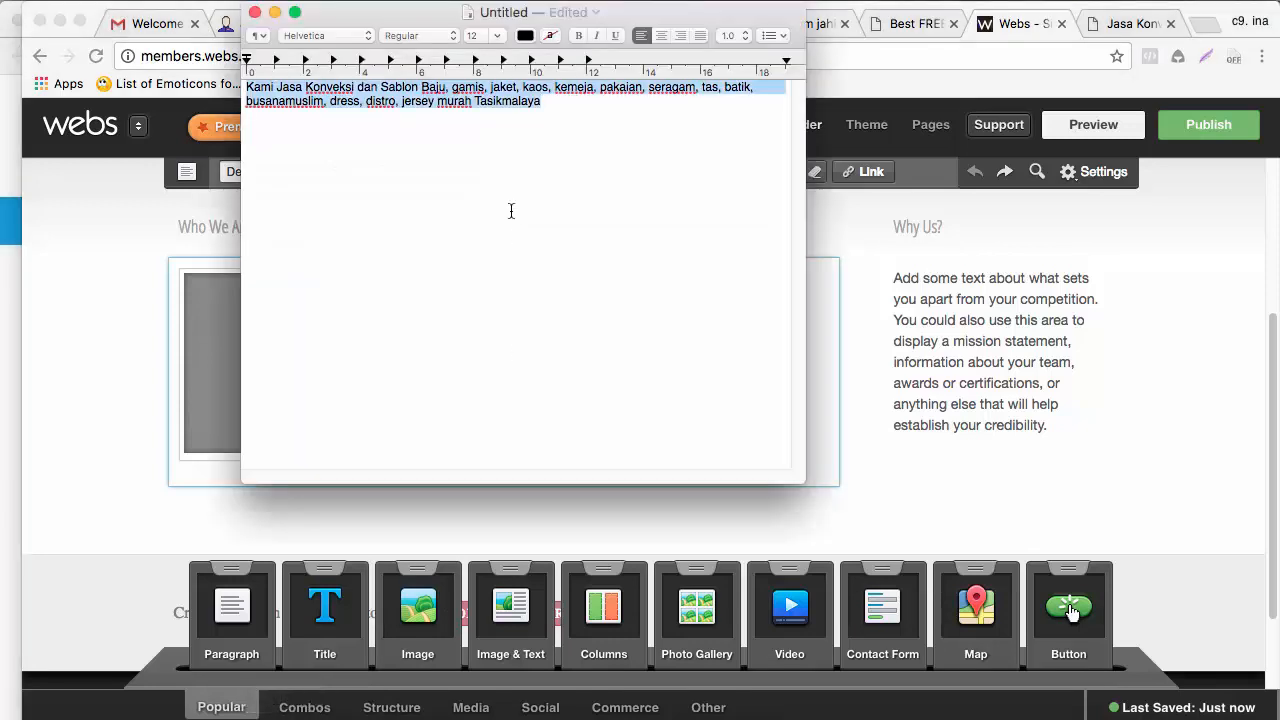
click(842, 364)
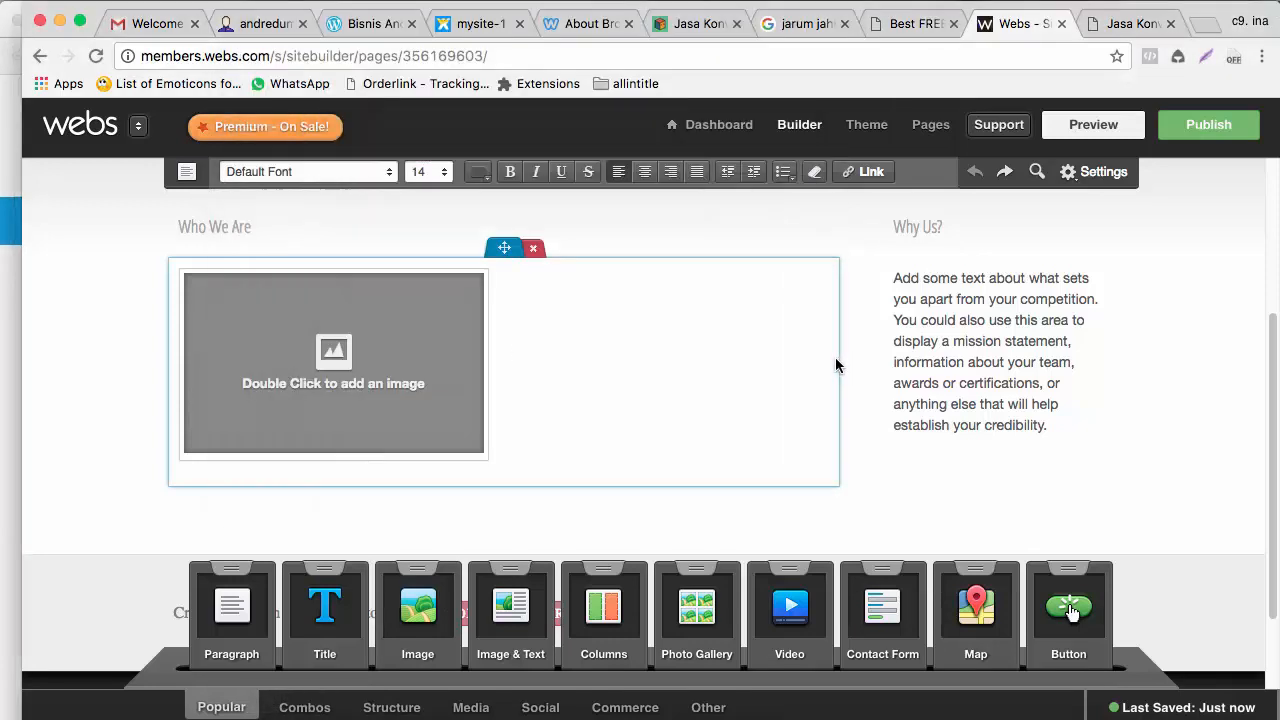
key(super+v)
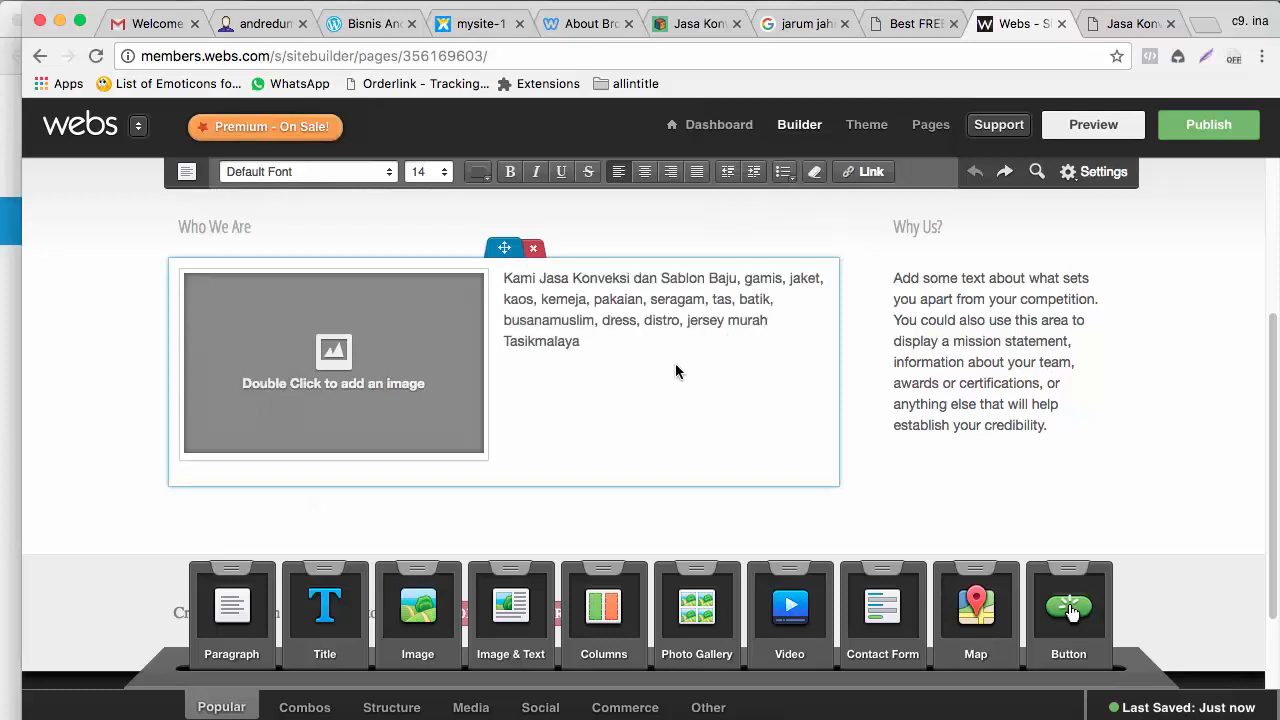
Add a new line reading "Jasa Konveksi Tasikmalaya" below the Who We Are description
key(Return)
text(Konveksi )
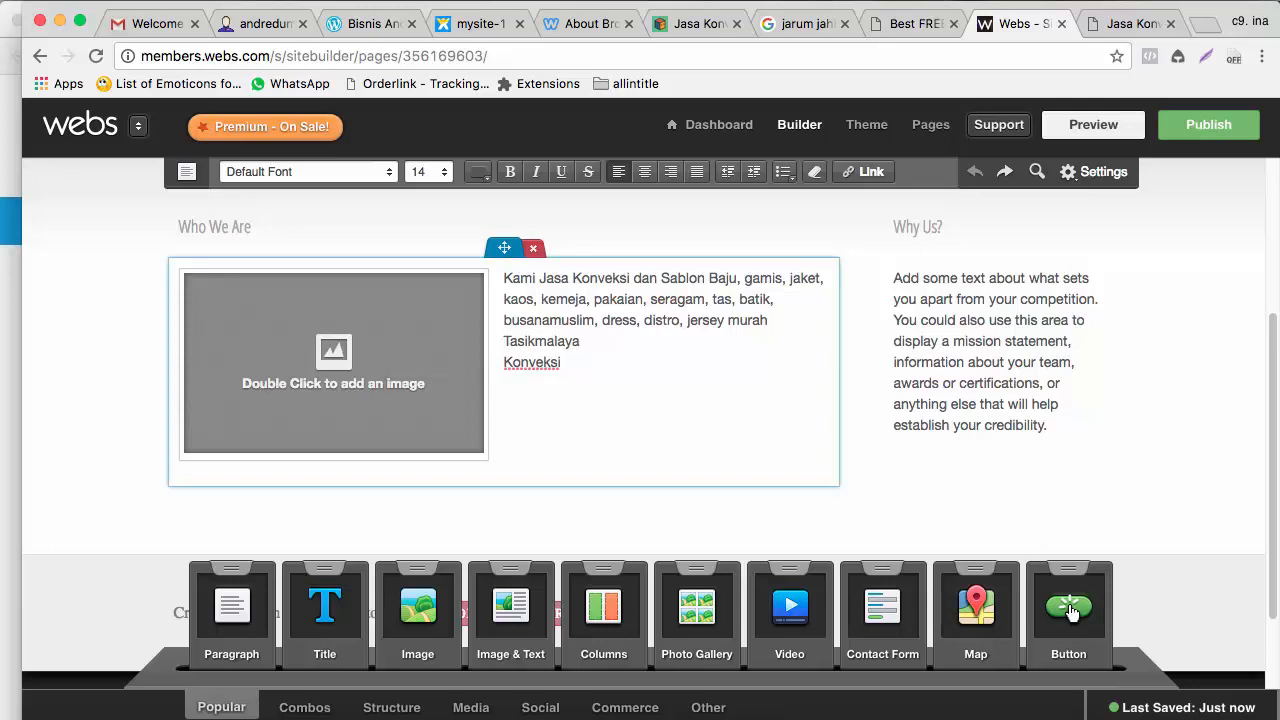
text(Tasikmalaya)
click(505, 362)
text(Jasa)
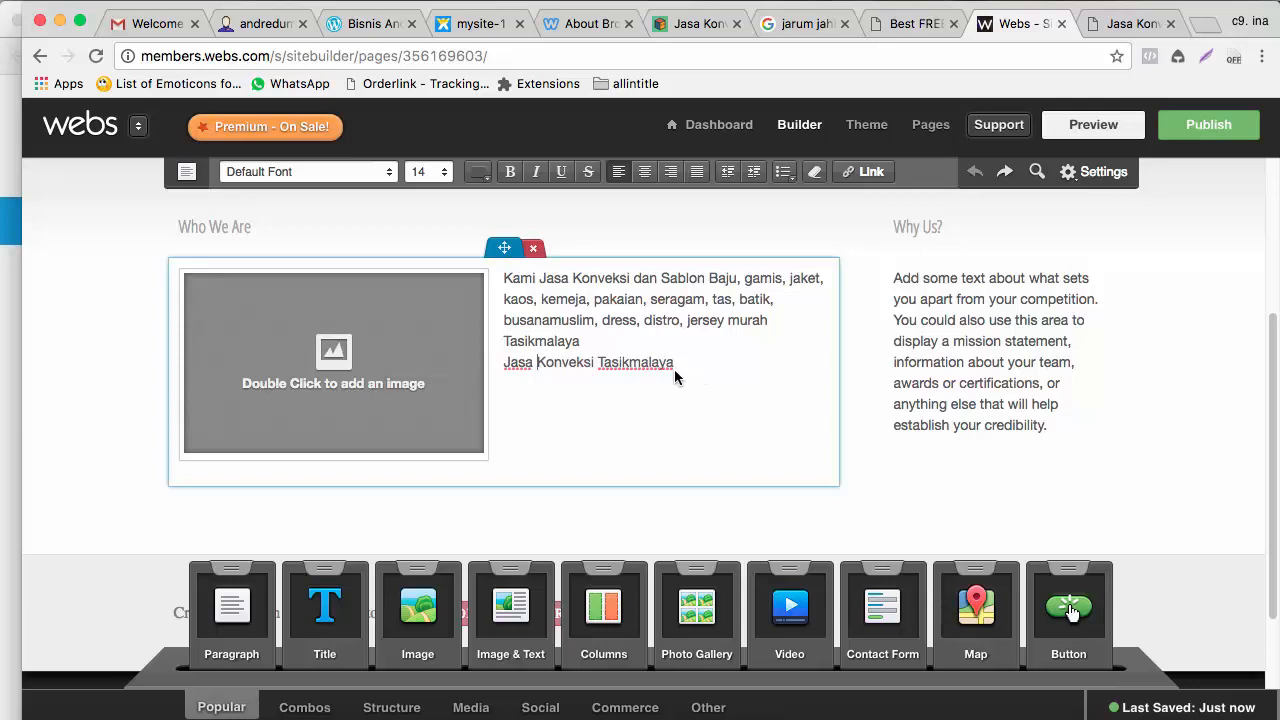
Replace the restored placeholder text beside the Who We Are image with the copied description and a new line reading "Jasa Konveksi Tasikmalaya"
click(325, 366)
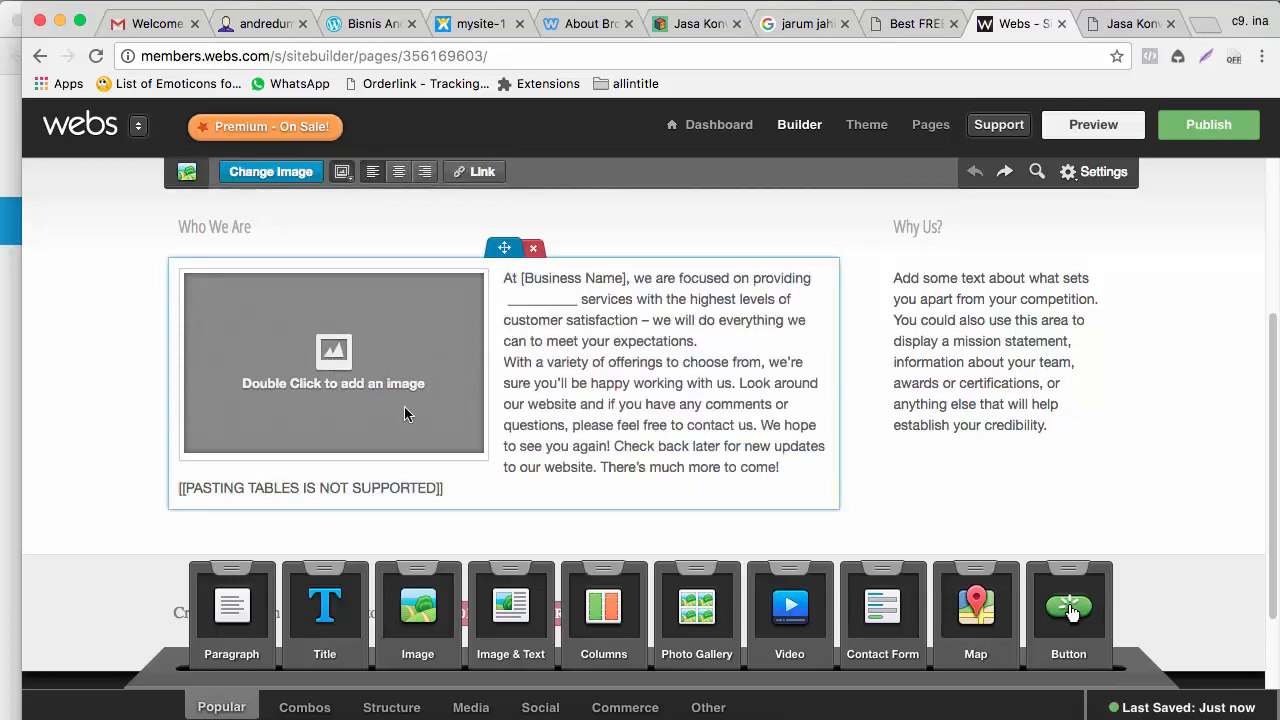
drag(505, 496, 513, 268)
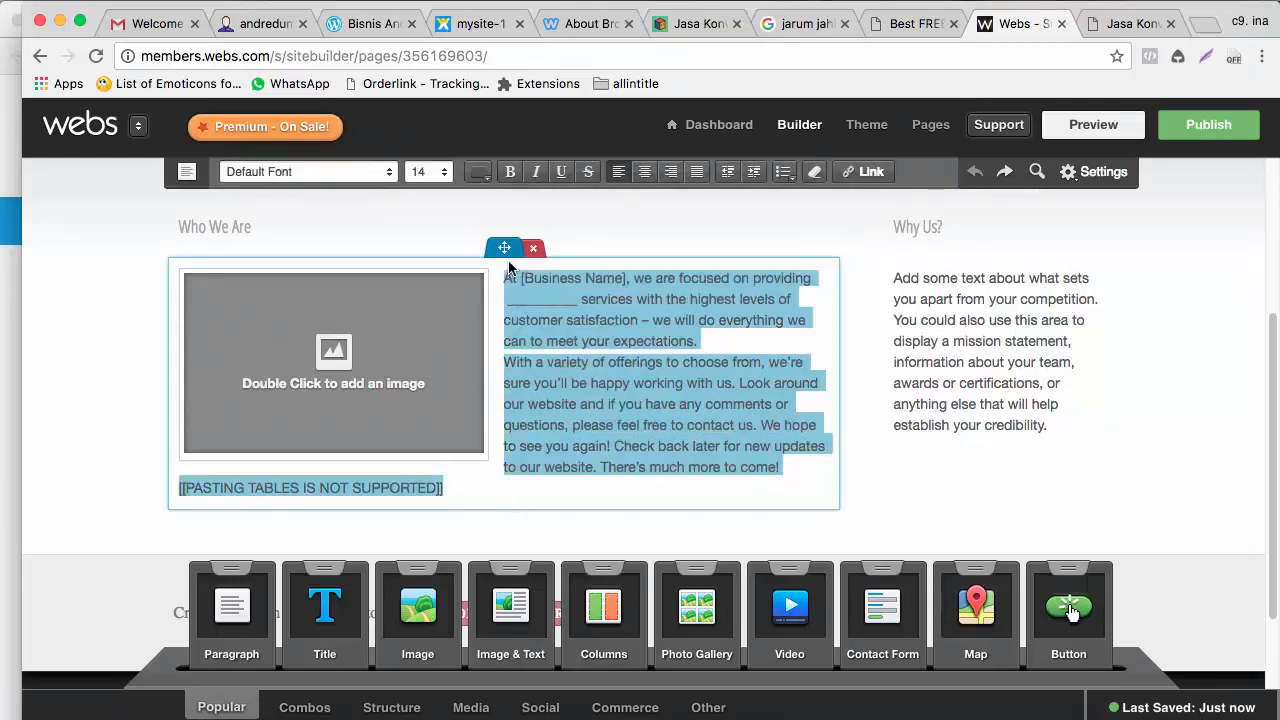
key(BackSpace)
key(super+v)
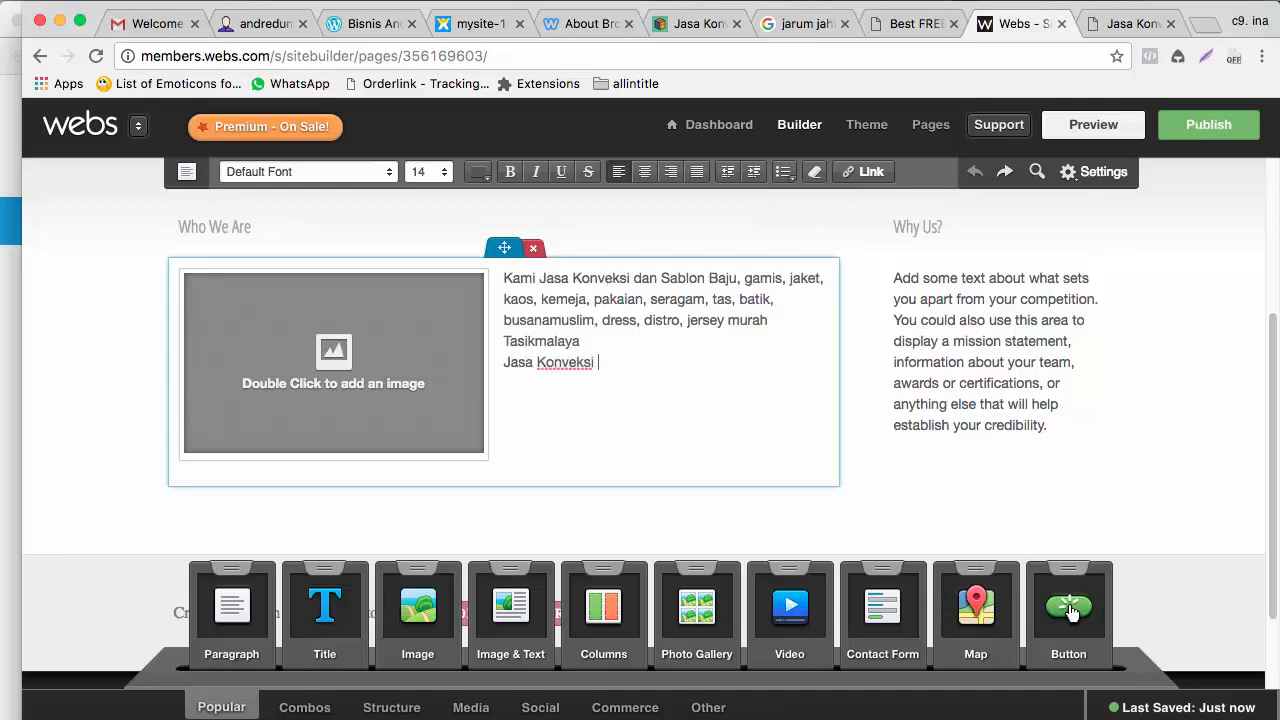
text(malaya)
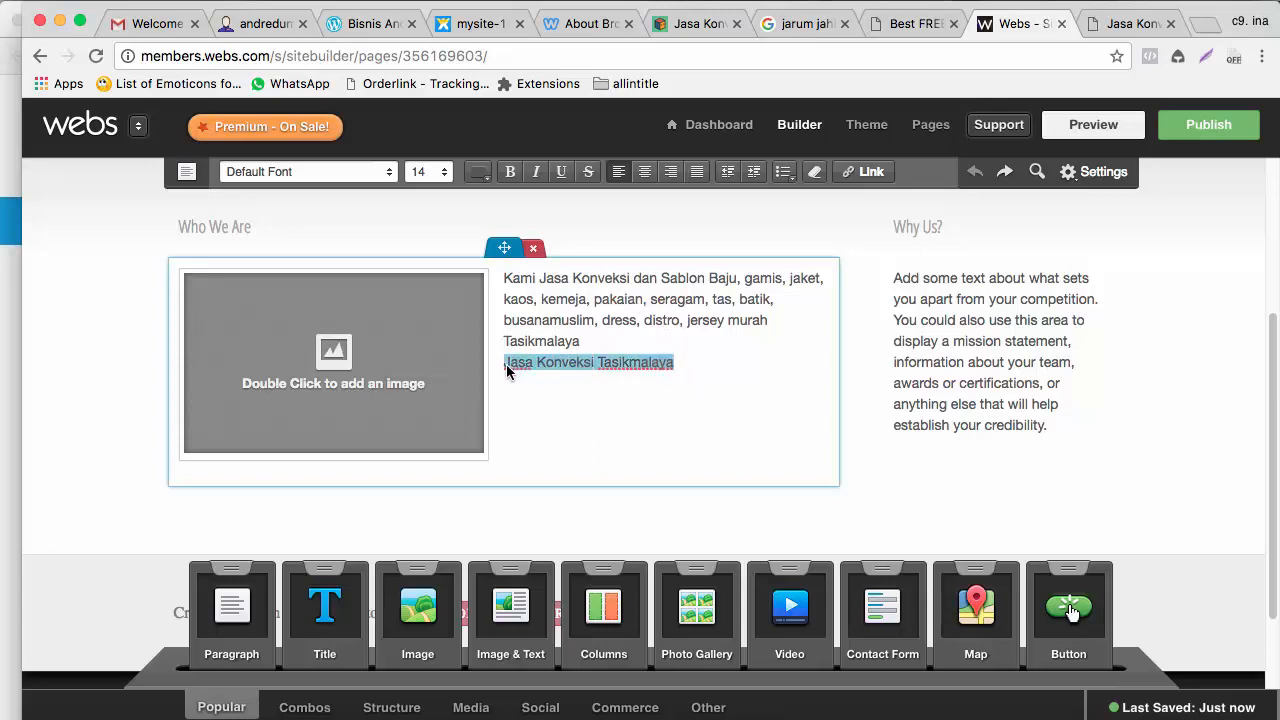
click(871, 172)
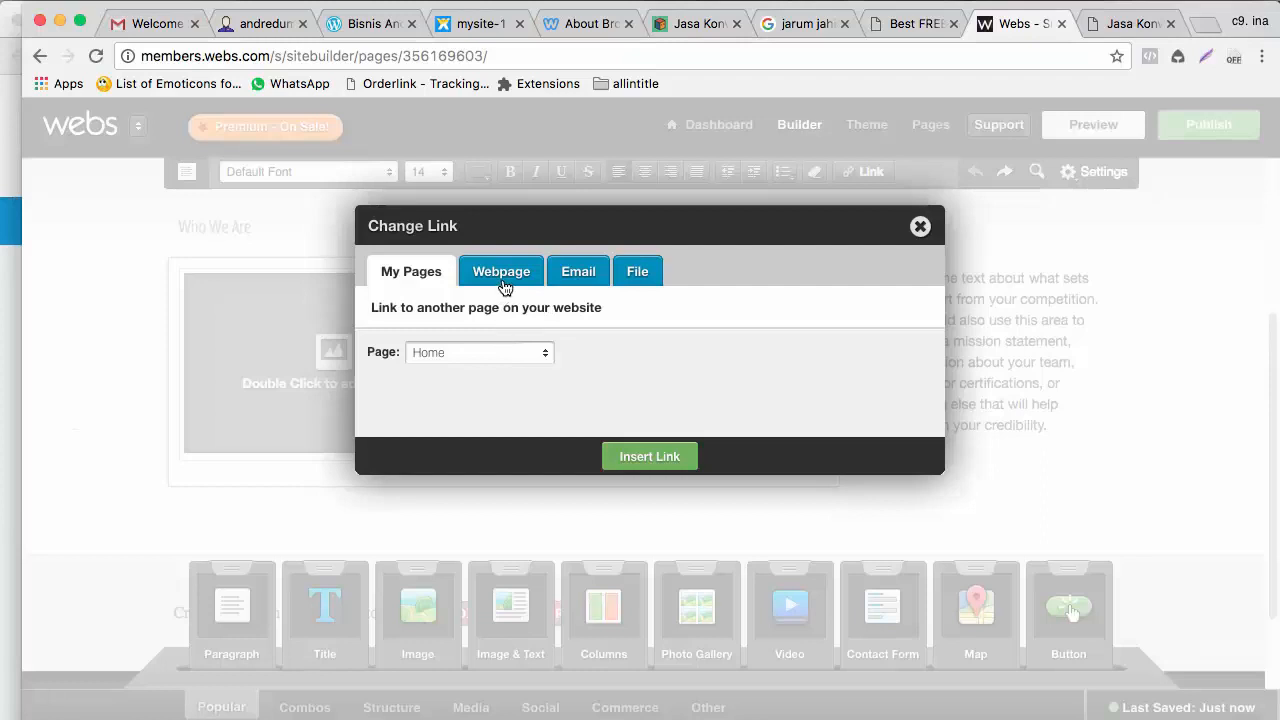
click(505, 283)
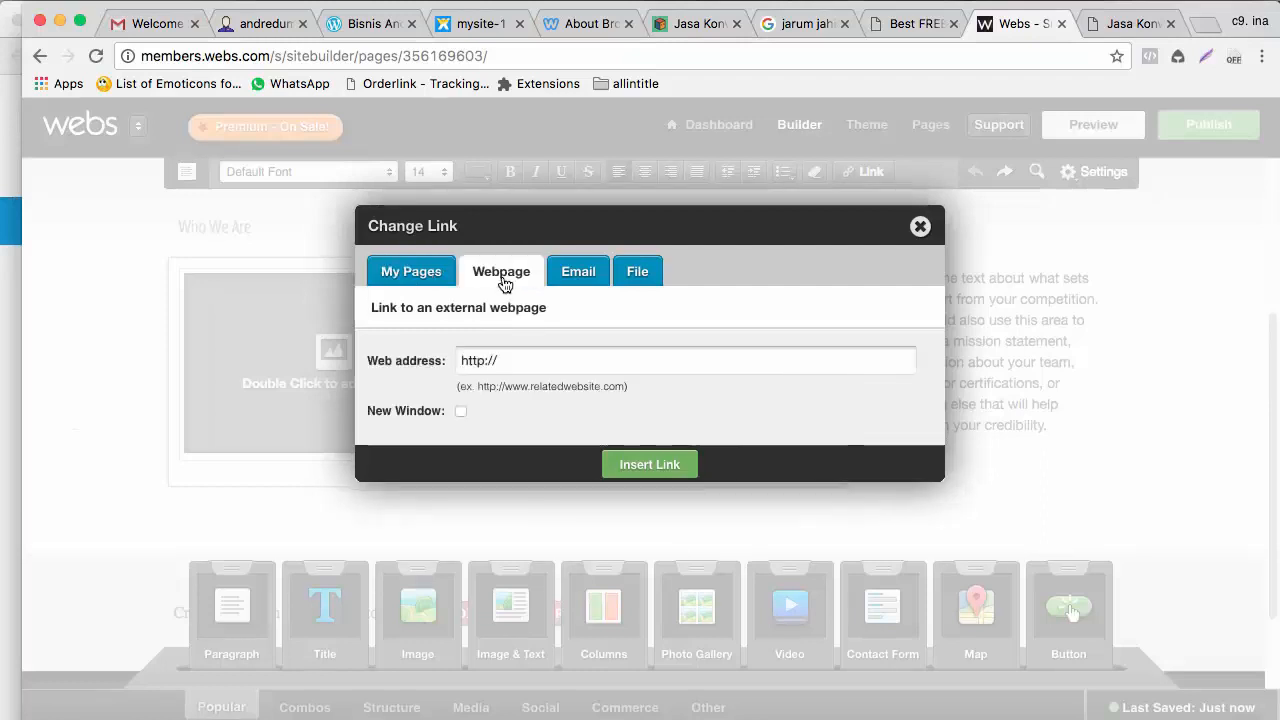
triple_click(528, 361)
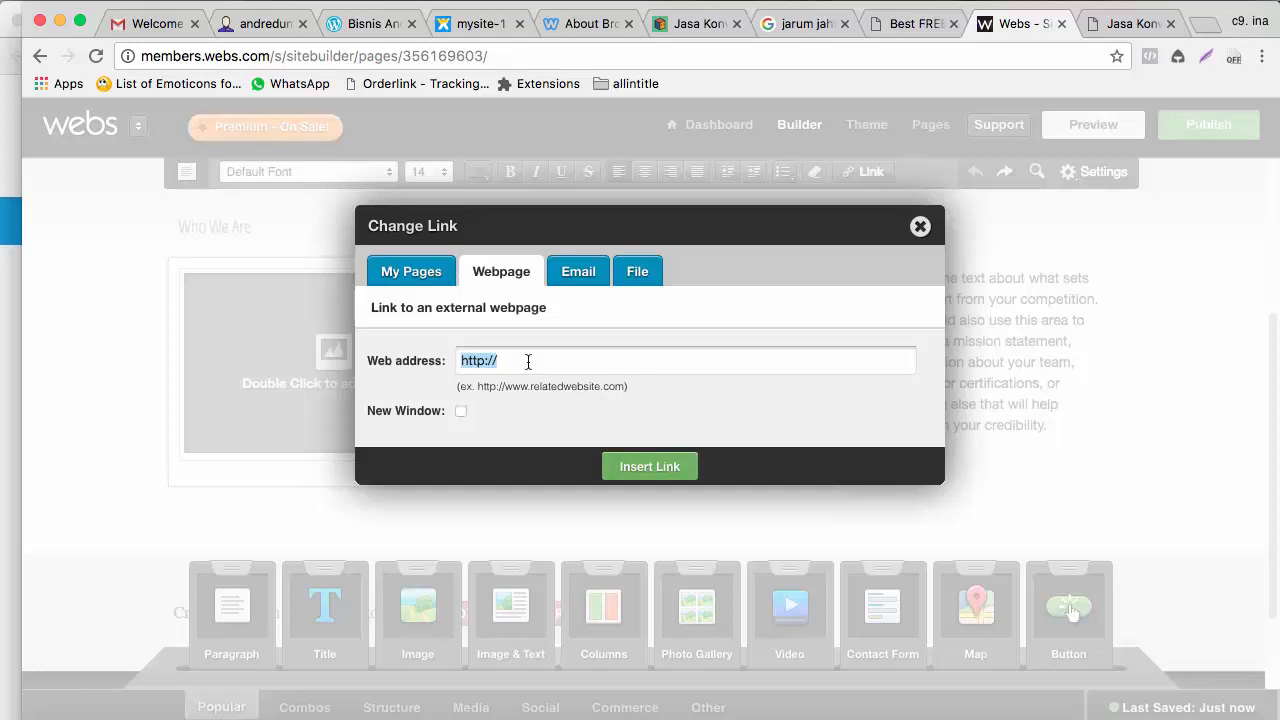
text(https://jasakonveksitasikmalaya.blogspot.co.id/)
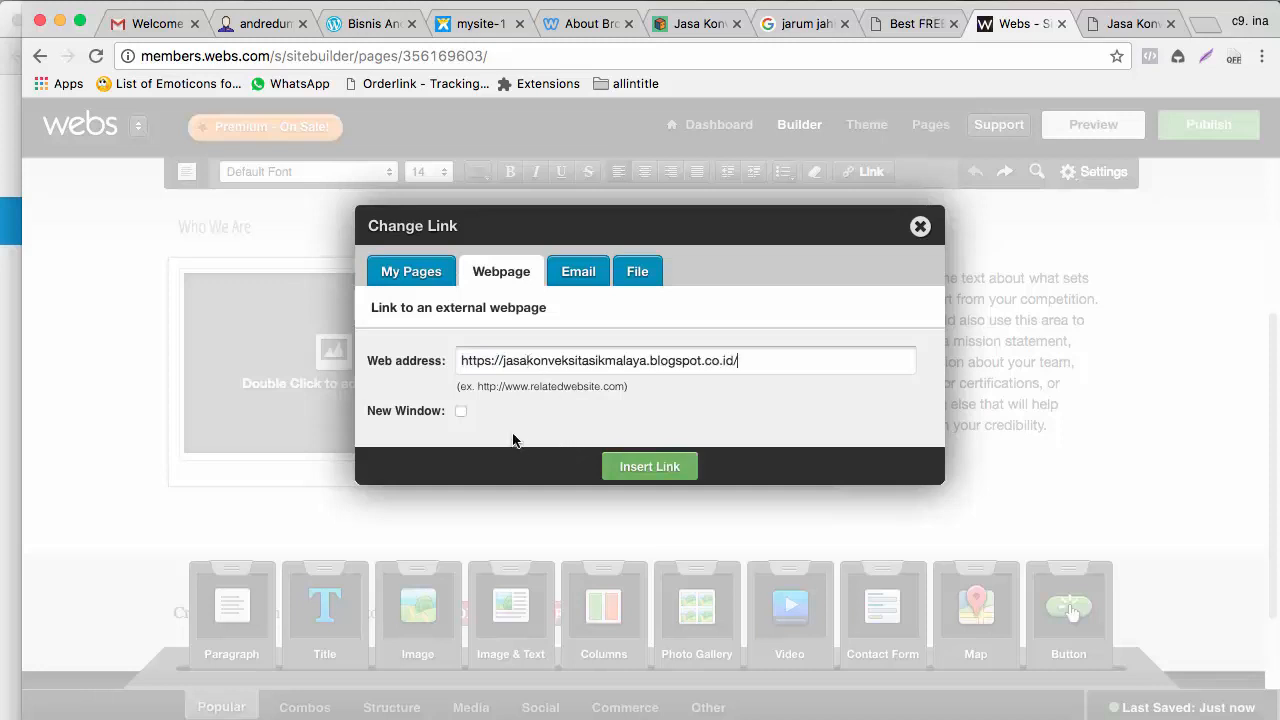
click(649, 467)
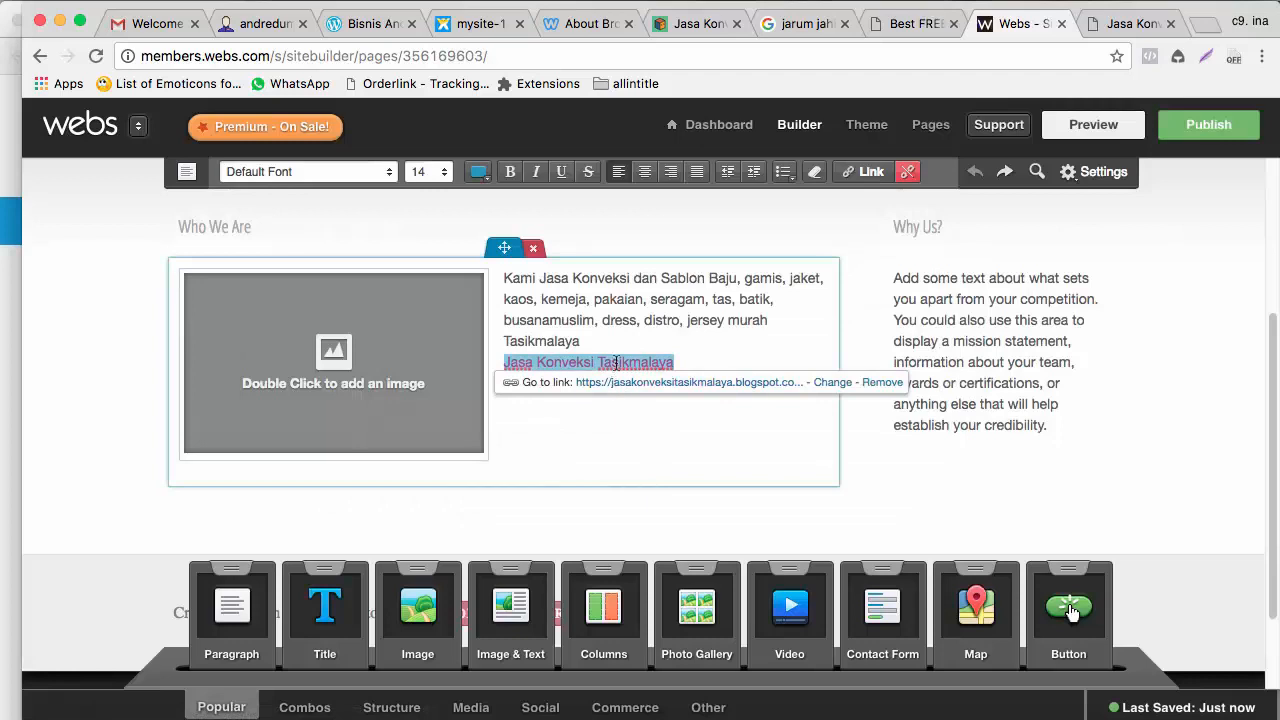
Publish the site and open its published address in a new browser tab, replacing the older tab of the live site
click(1206, 120)
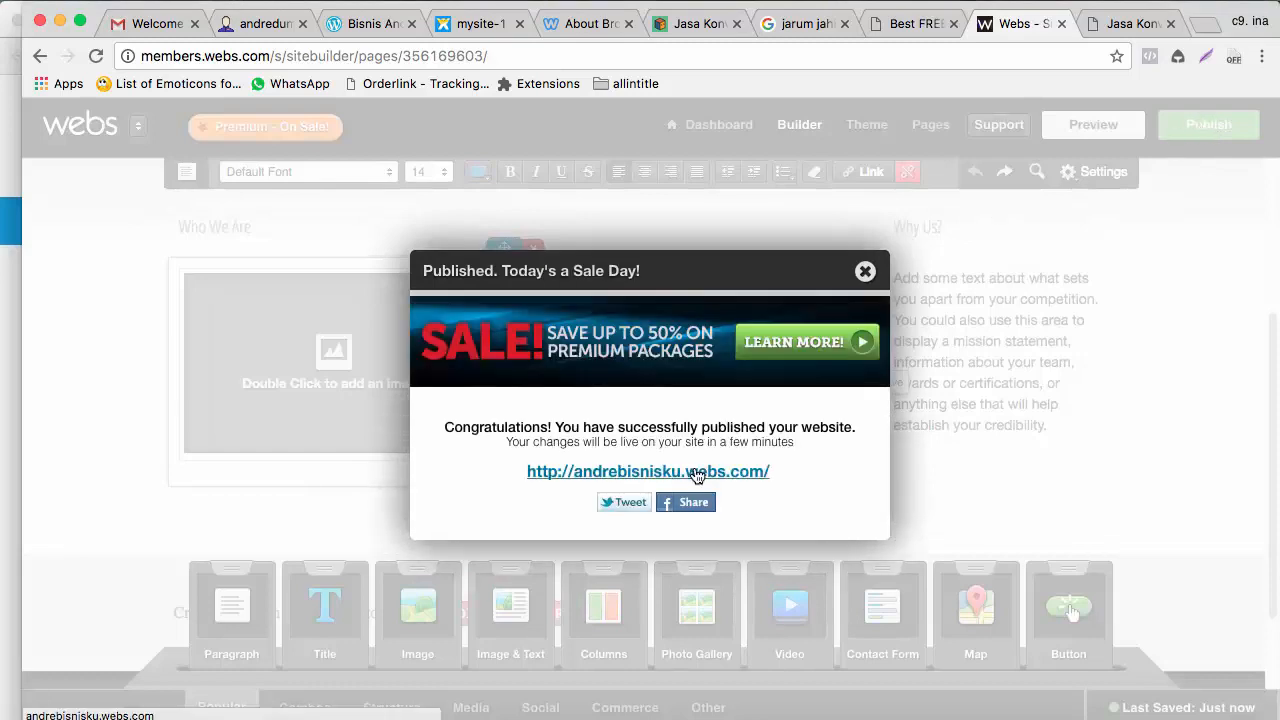
right_click(697, 466)
click(738, 471)
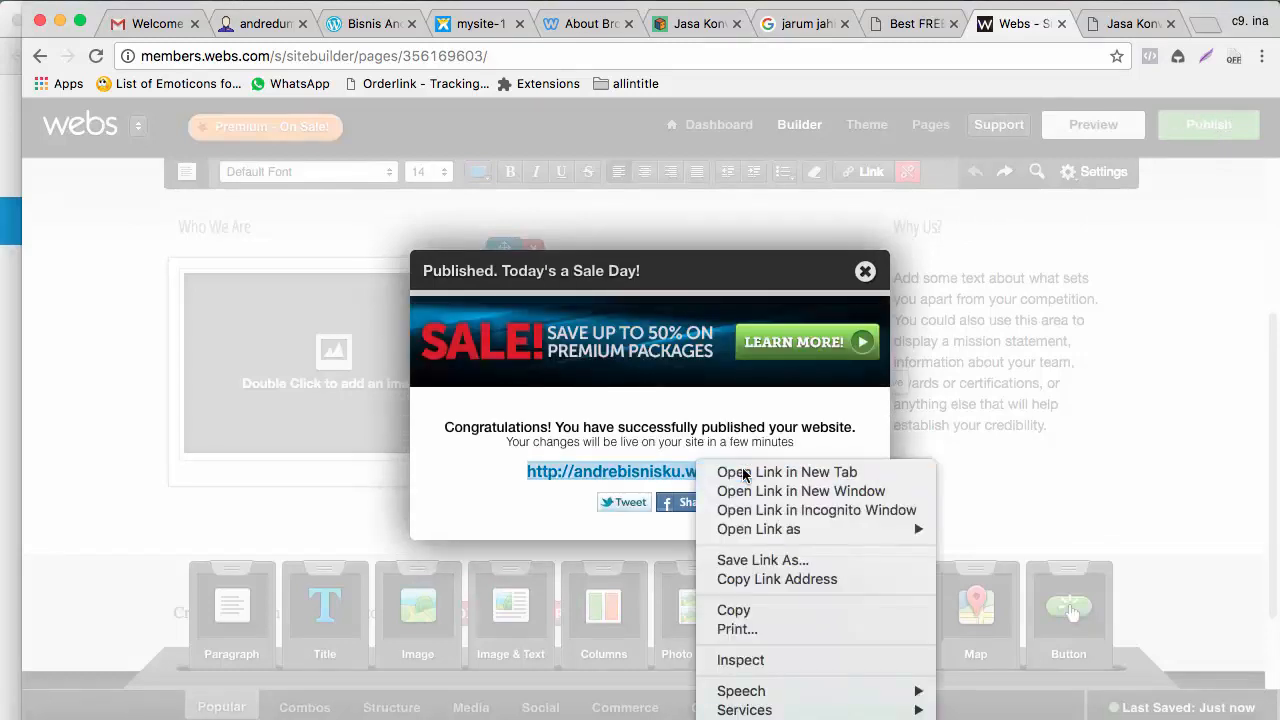
click(1132, 24)
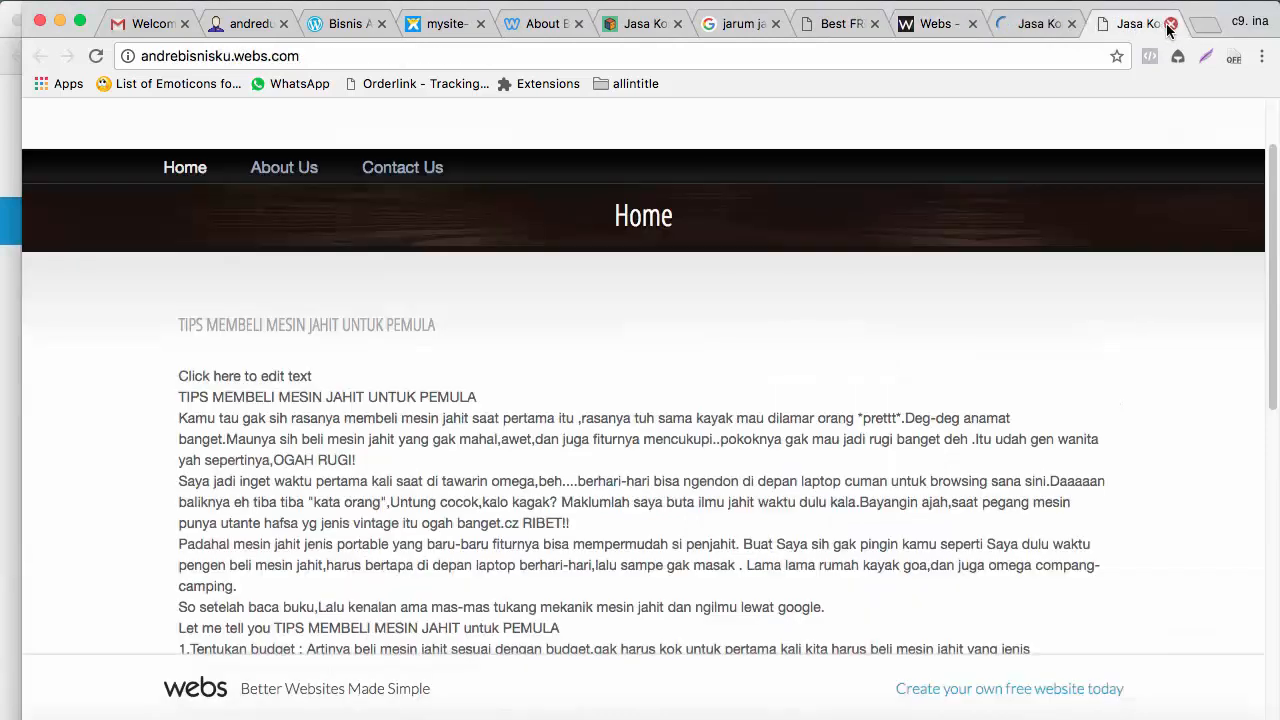
click(1169, 24)
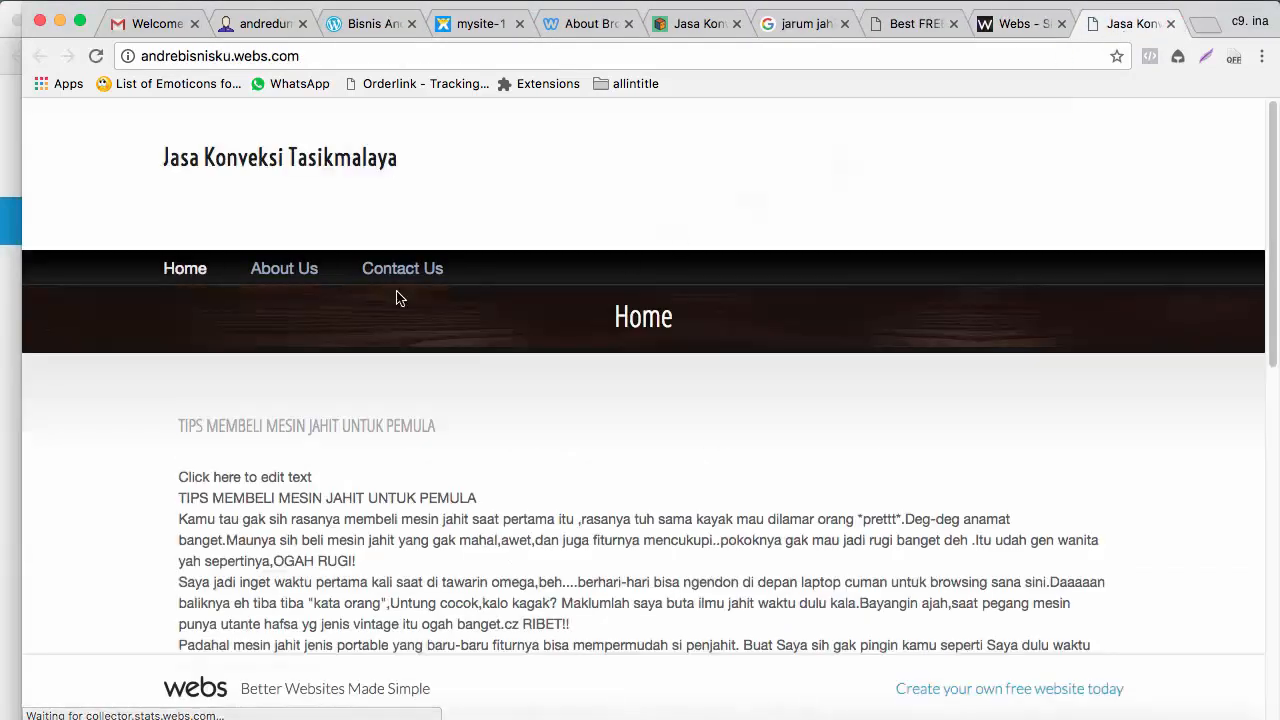
Review the published Home page and the Who We Are section on the published About Us page
scroll(370, 382, down, 10)
scroll(381, 361, up, 10)
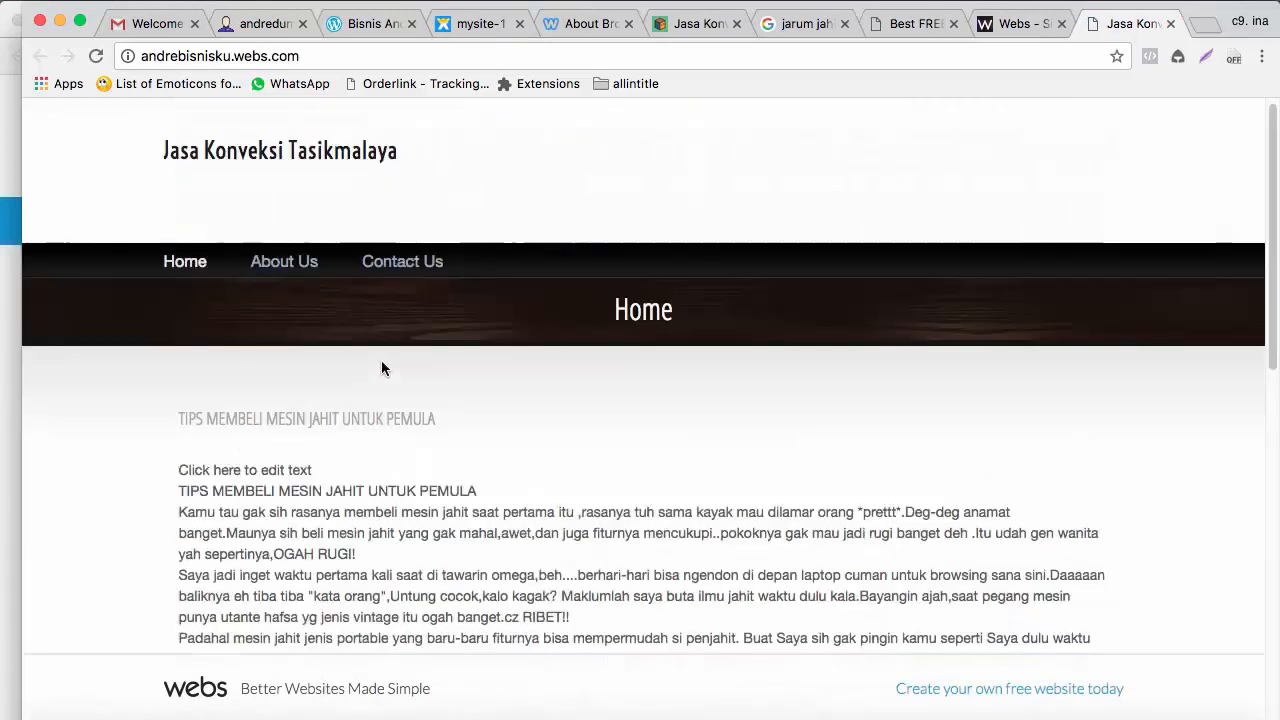
click(284, 273)
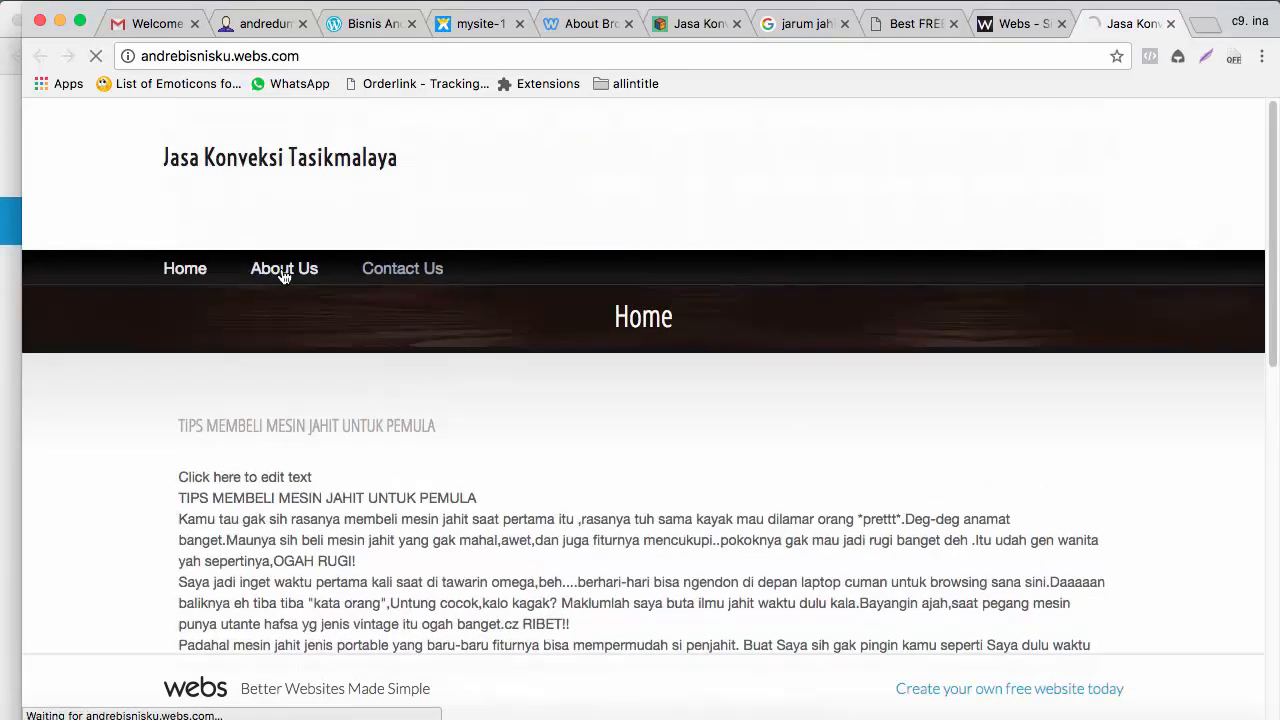
scroll(560, 450, down, 3)
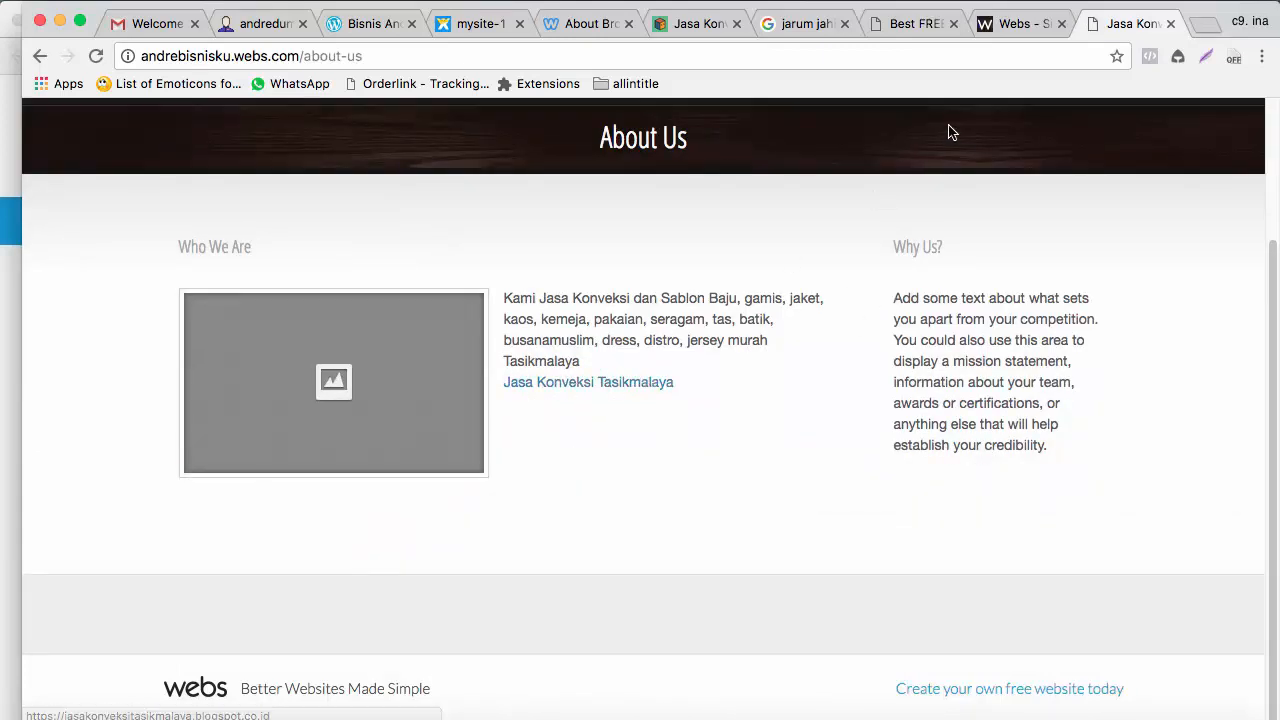
Return to the site builder, dismiss the publishing message and deselect the Who We Are text
click(1005, 30)
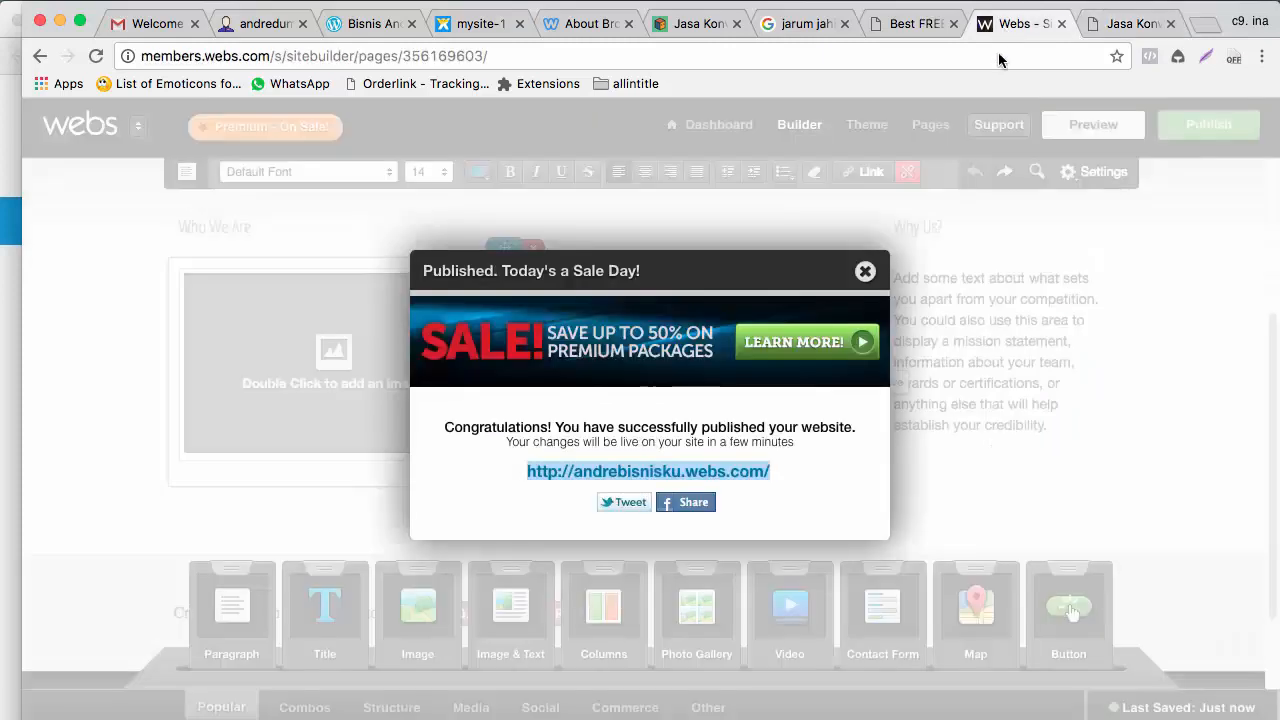
click(866, 273)
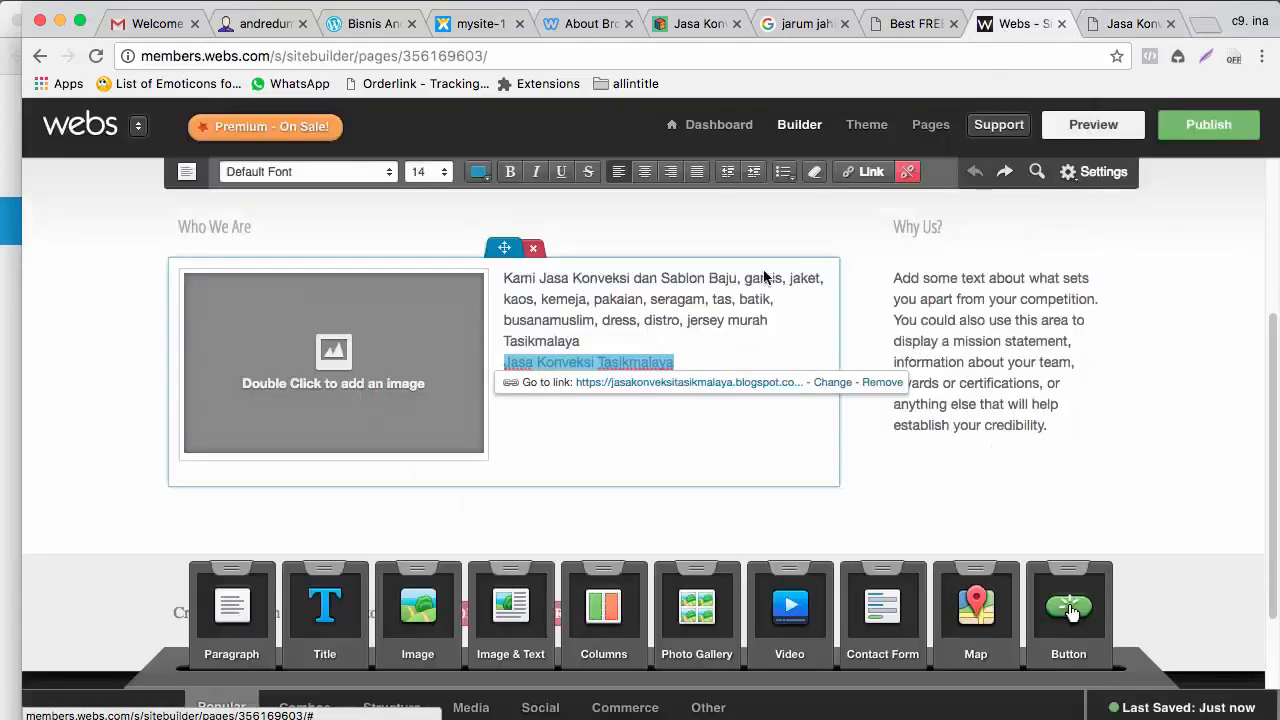
click(1240, 311)
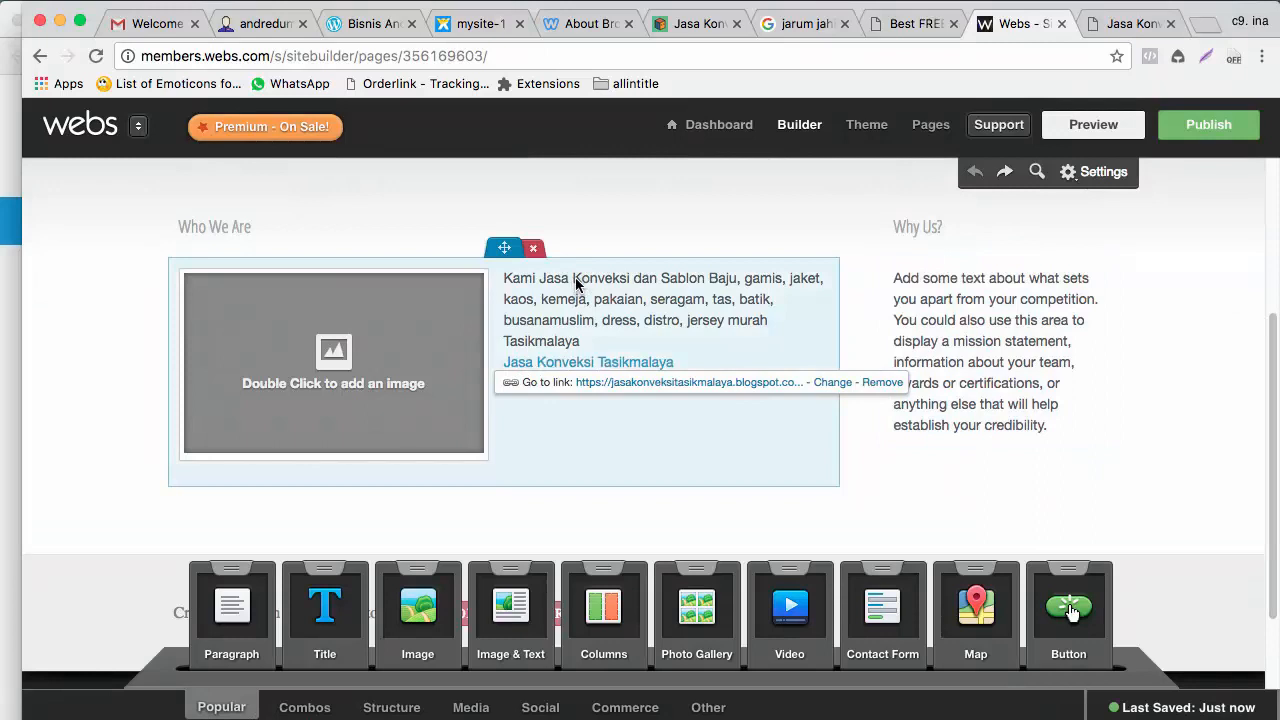
scroll(462, 224, up, 1)
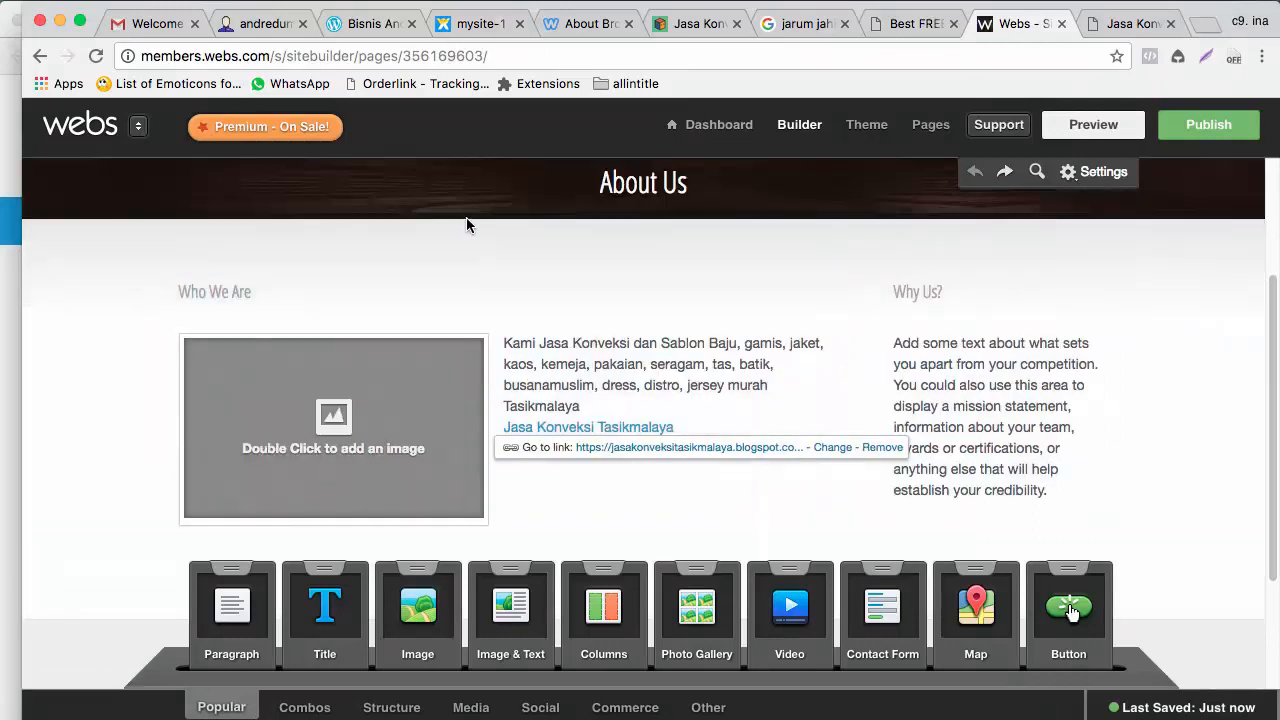
scroll(765, 185, down, 1)
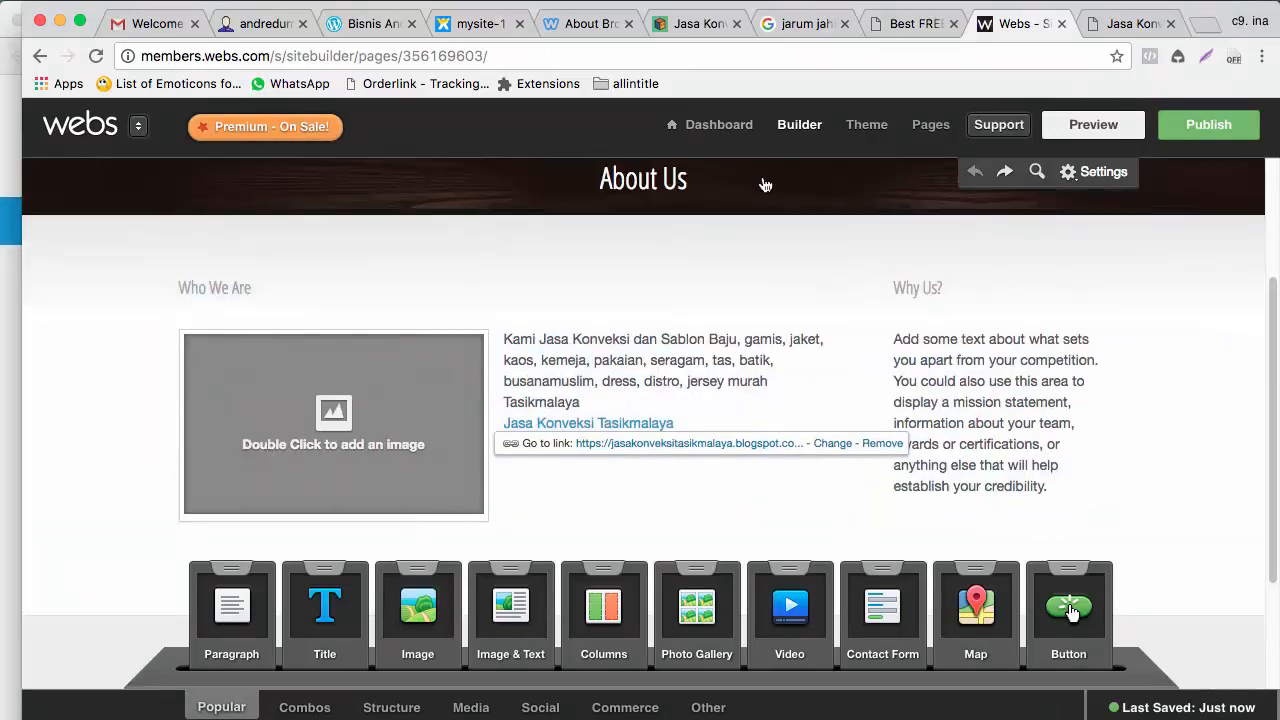
Check the article and the sewing machine image on the published Home page, from the title down to the image
click(1095, 22)
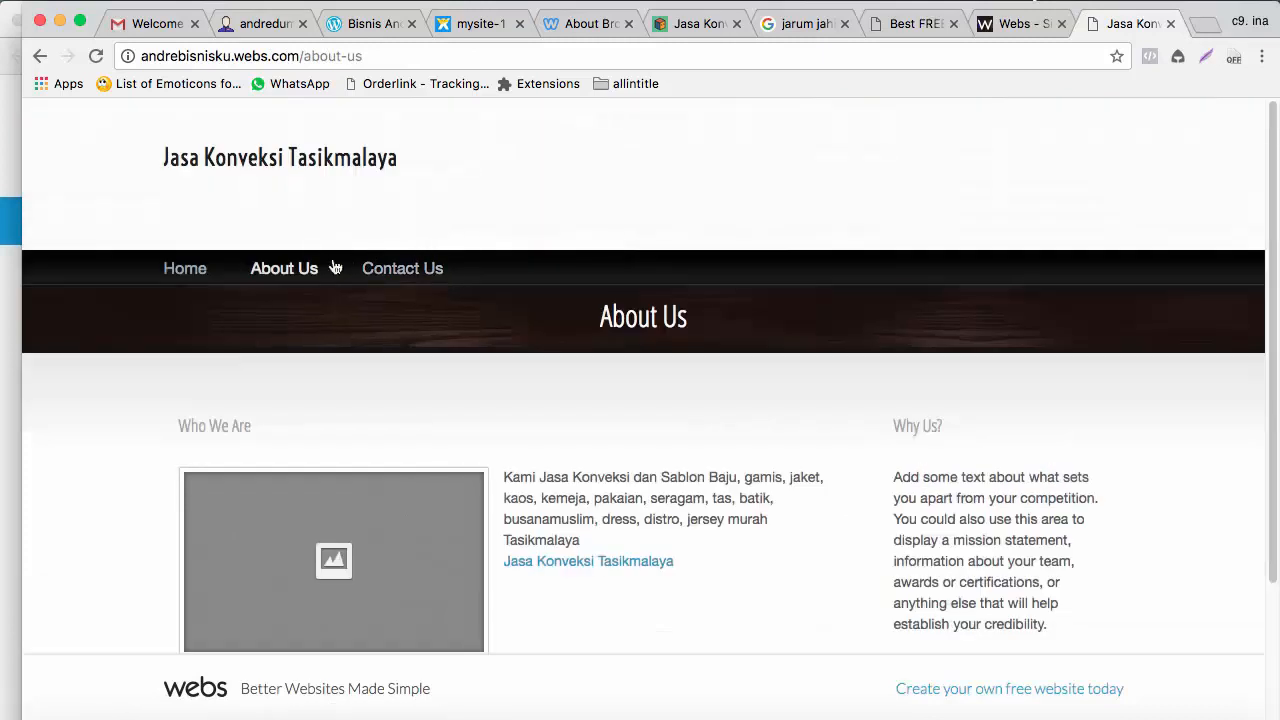
click(186, 270)
scroll(383, 385, down, 3)
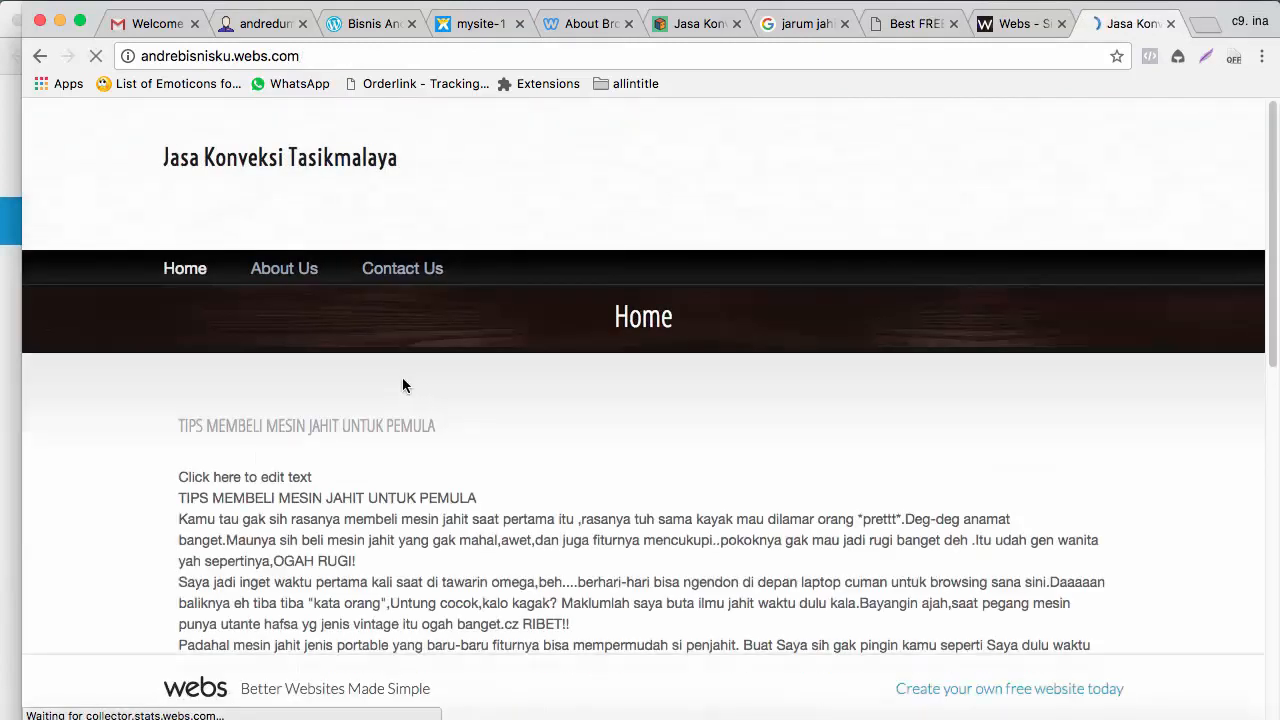
scroll(436, 392, down, 5)
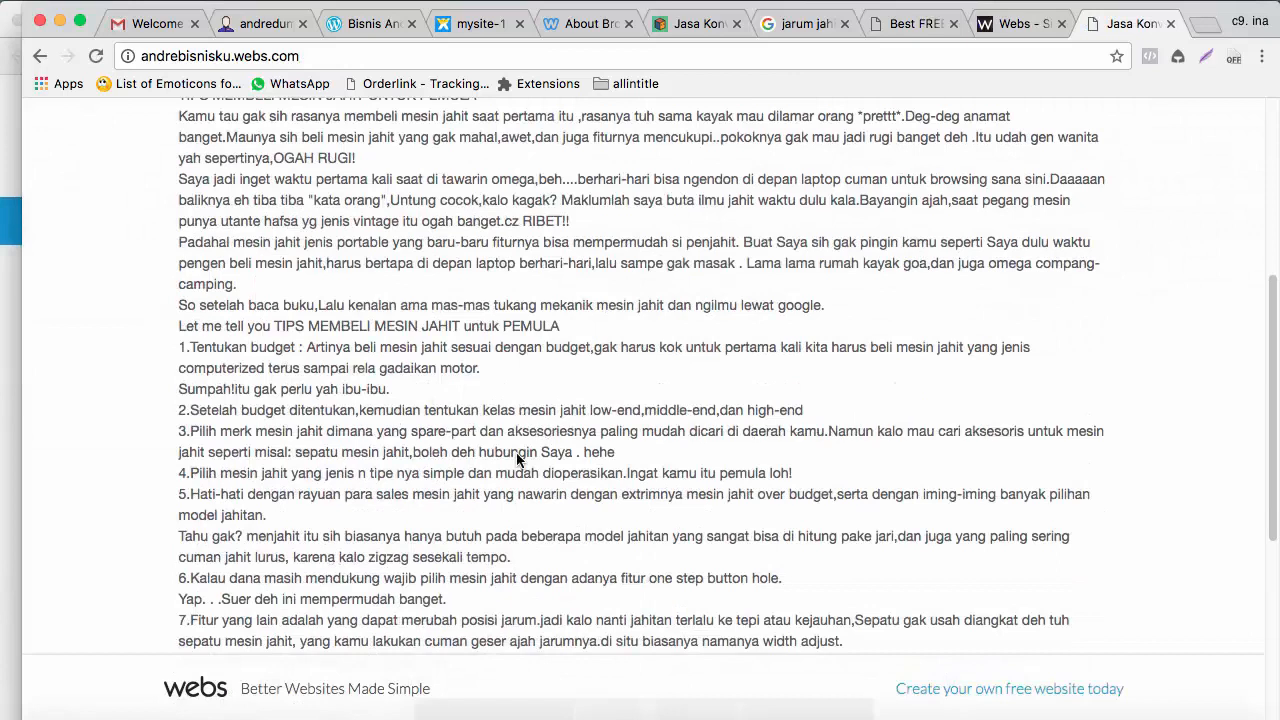
scroll(545, 355, down, 4)
scroll(575, 345, up, 10)
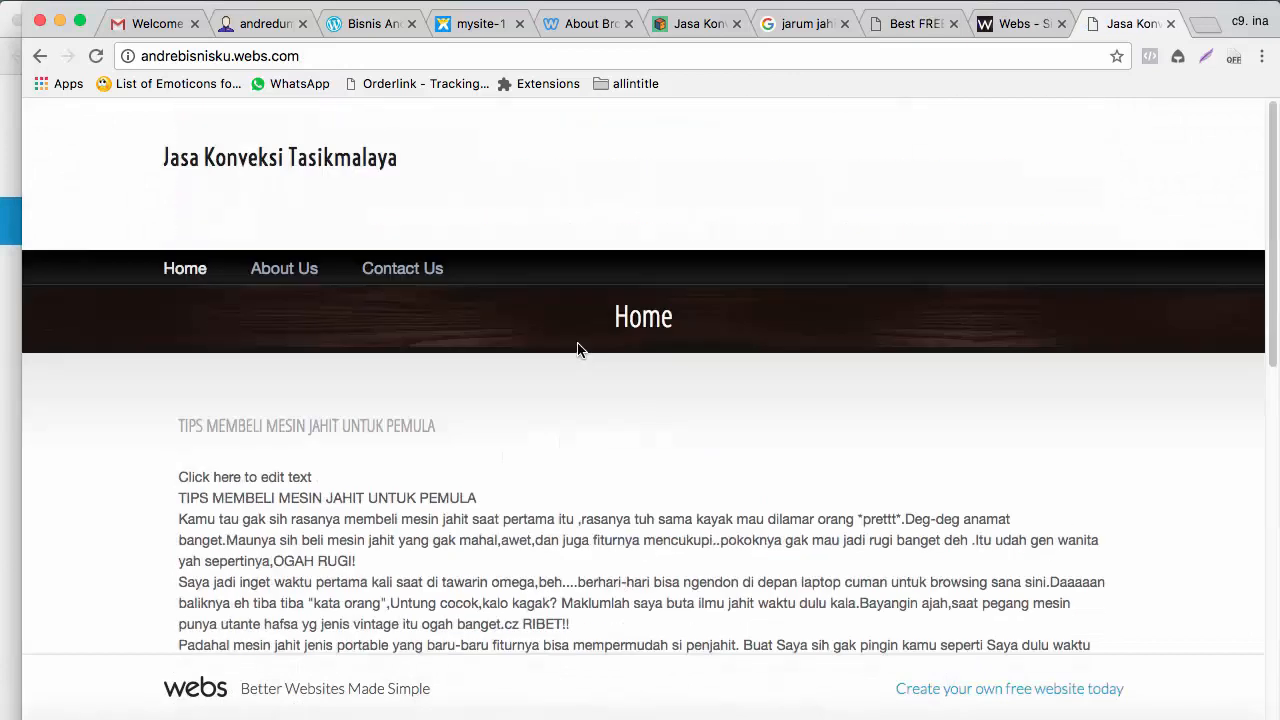
scroll(580, 345, down, 10)
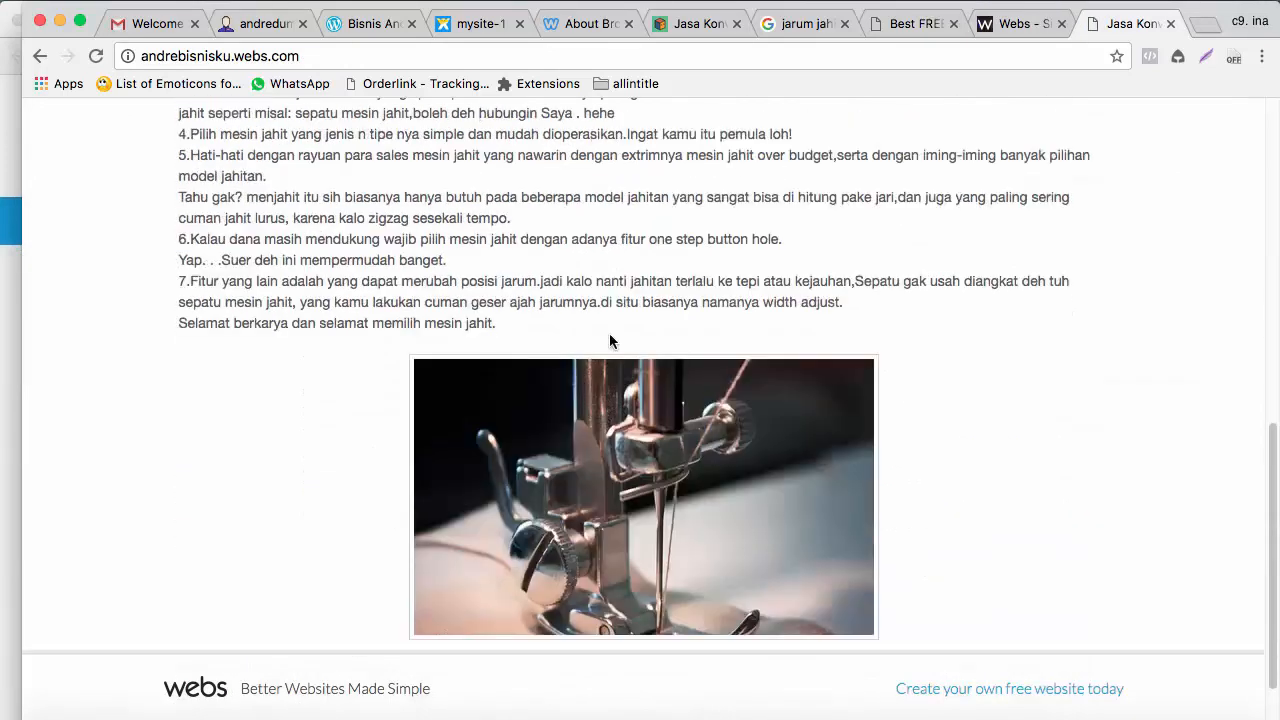
scroll(612, 341, up, 10)
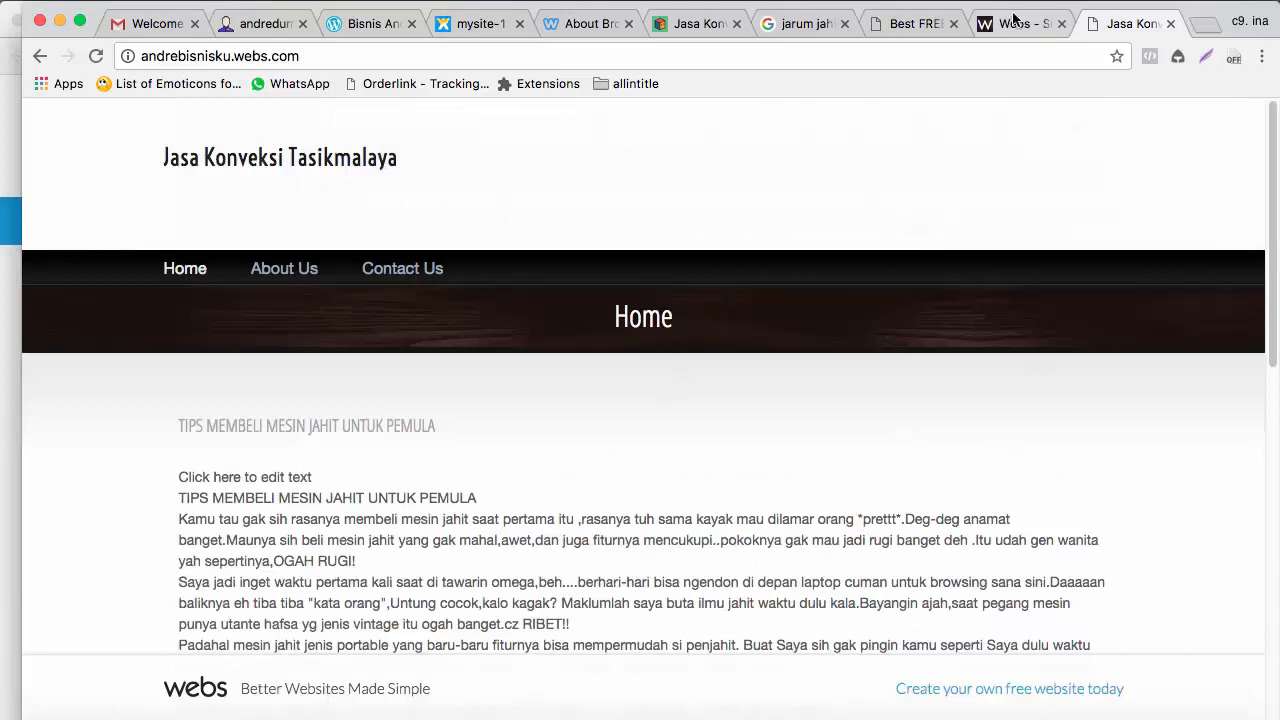
click(853, 2)
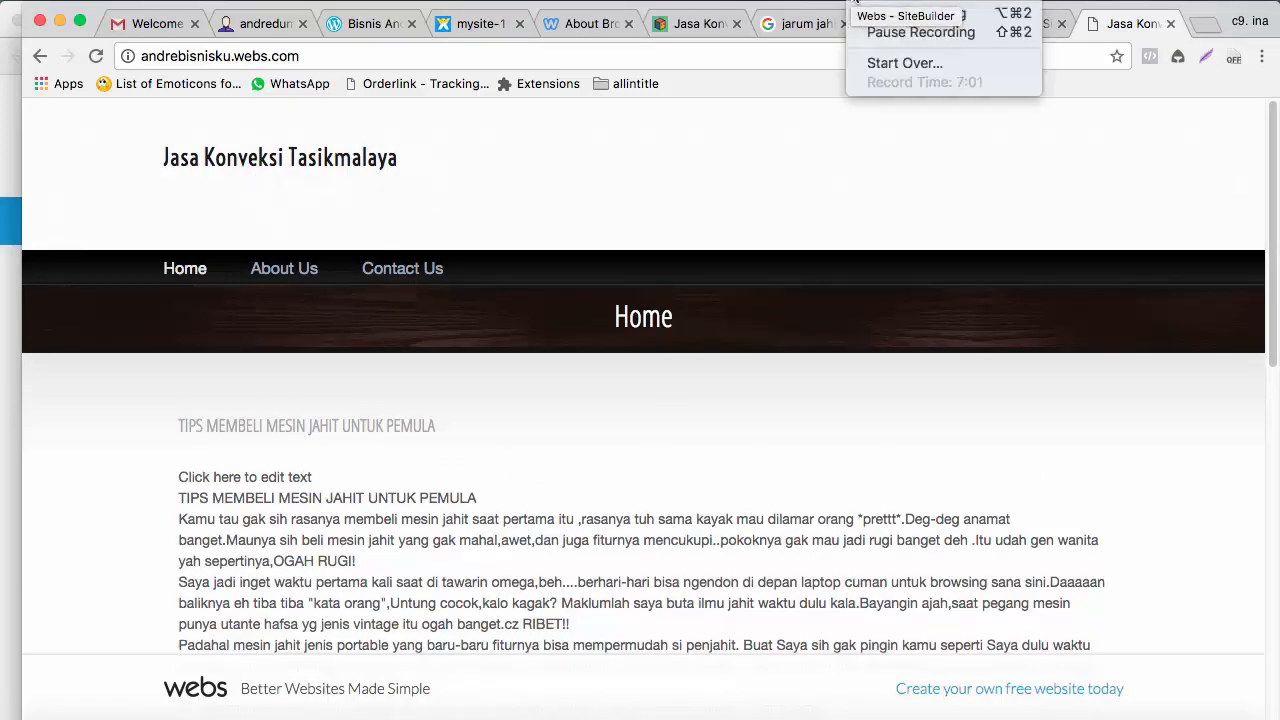